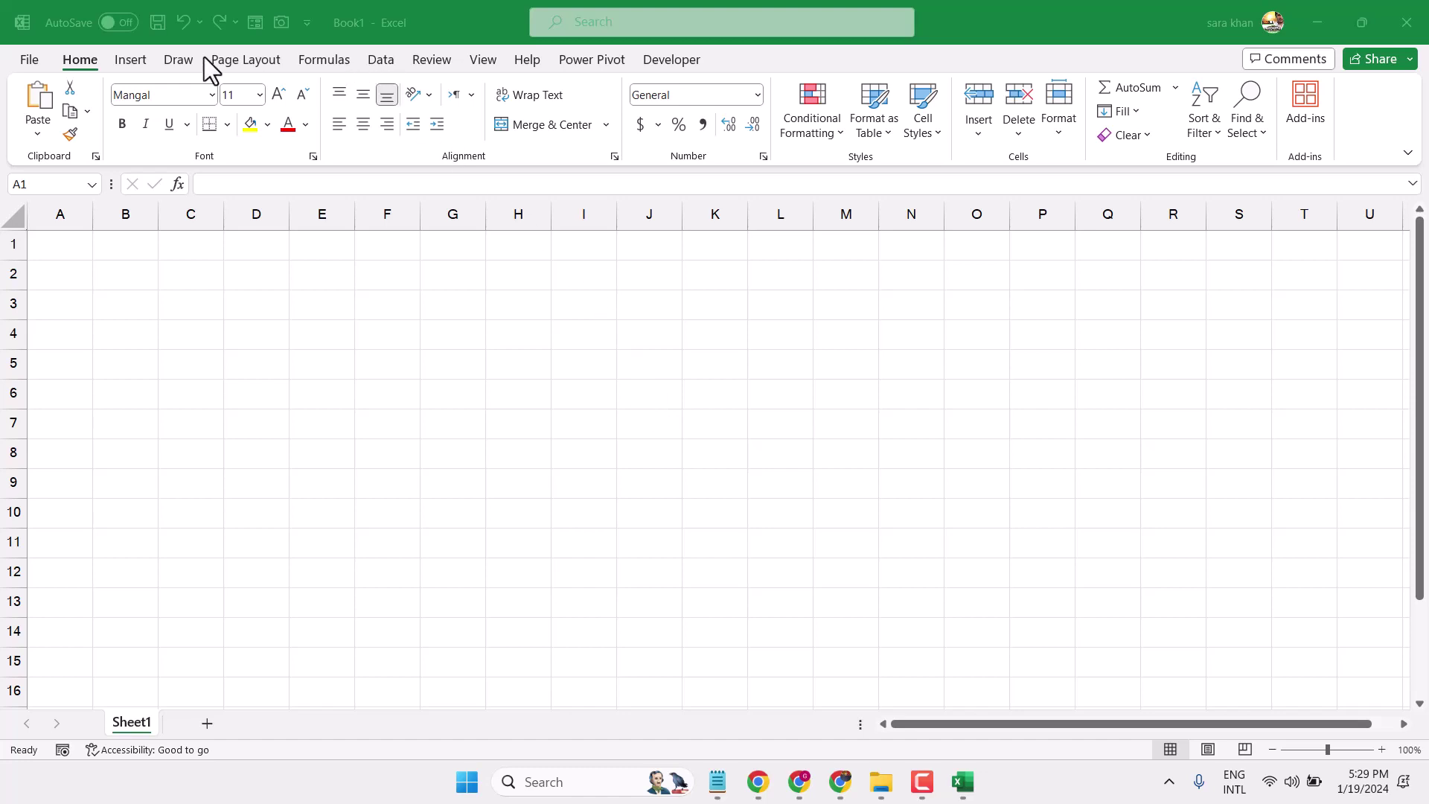
Switch the blank workbook's ribbon to Insert to reach the chart options.
left_click(142, 74)
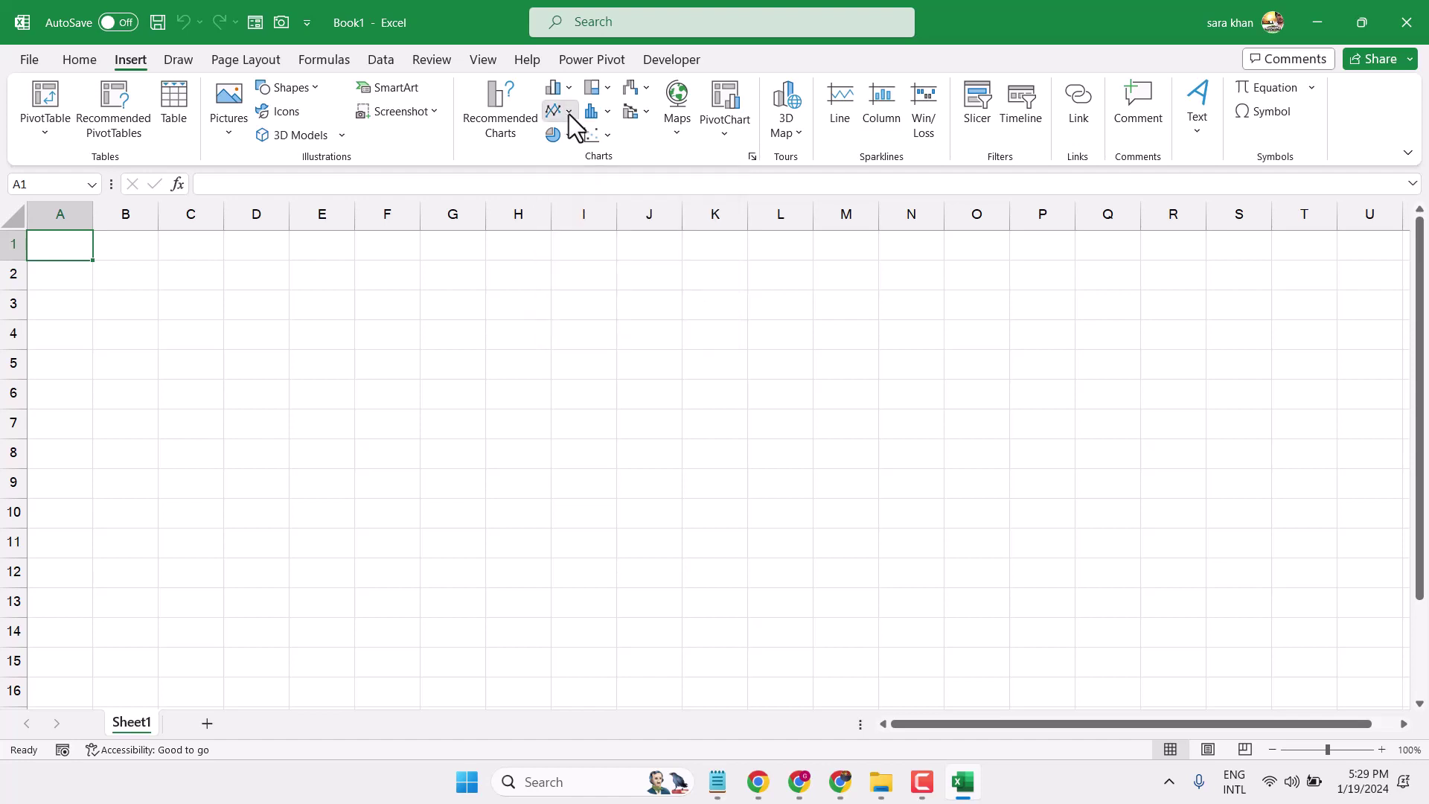
Insert an empty 2-D line chart from the Line or Area Chart list onto Sheet1.
left_click(569, 114)
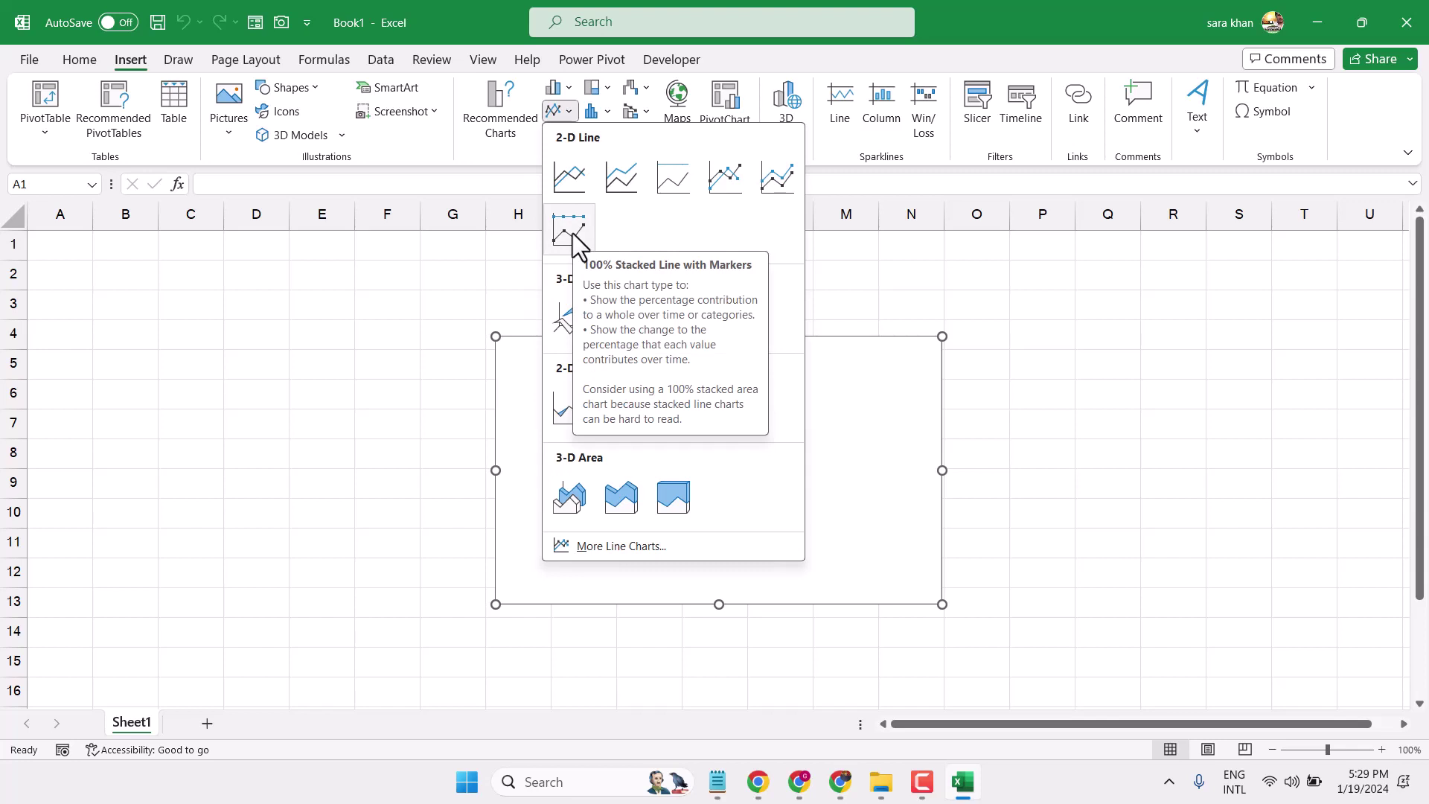
left_click(776, 178)
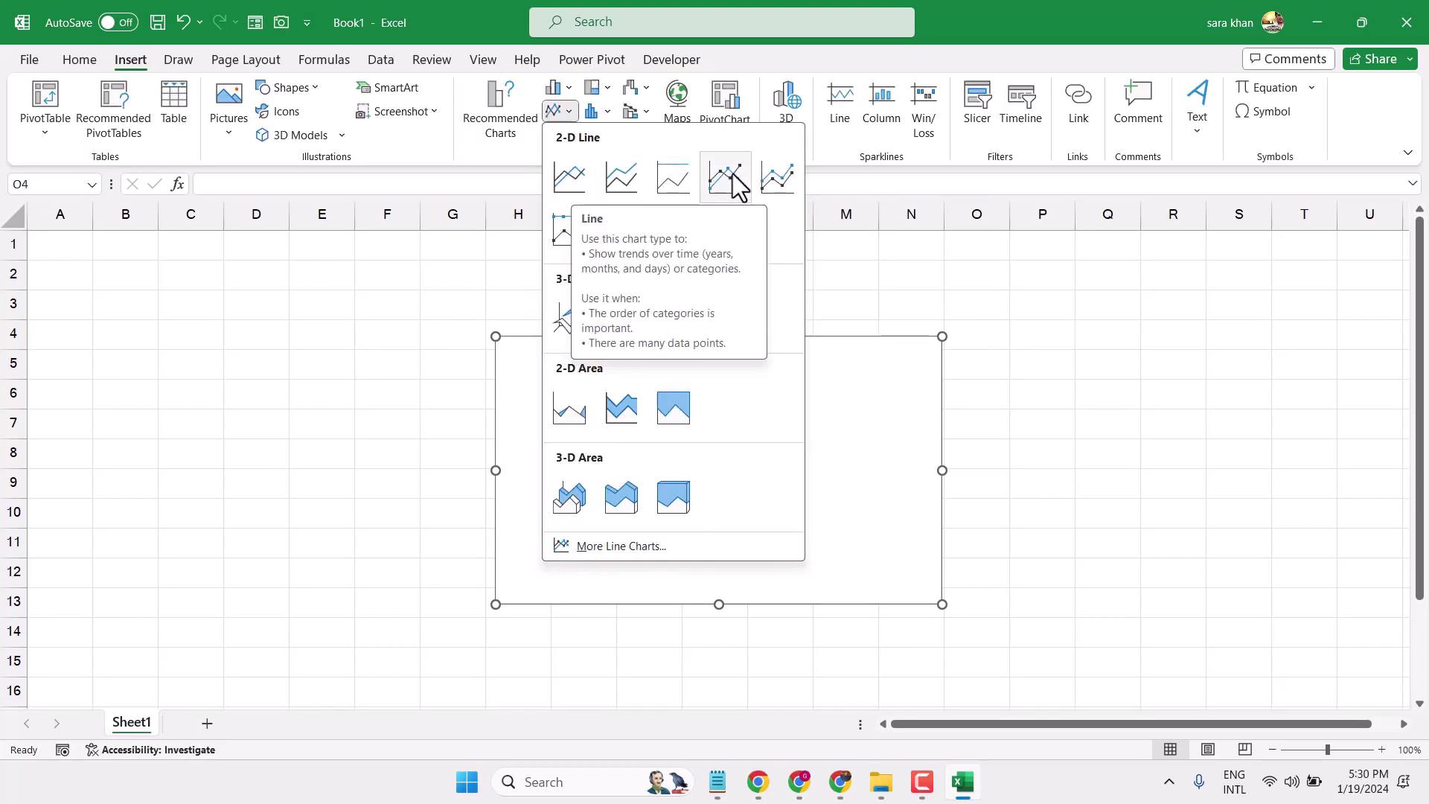
left_click(776, 178)
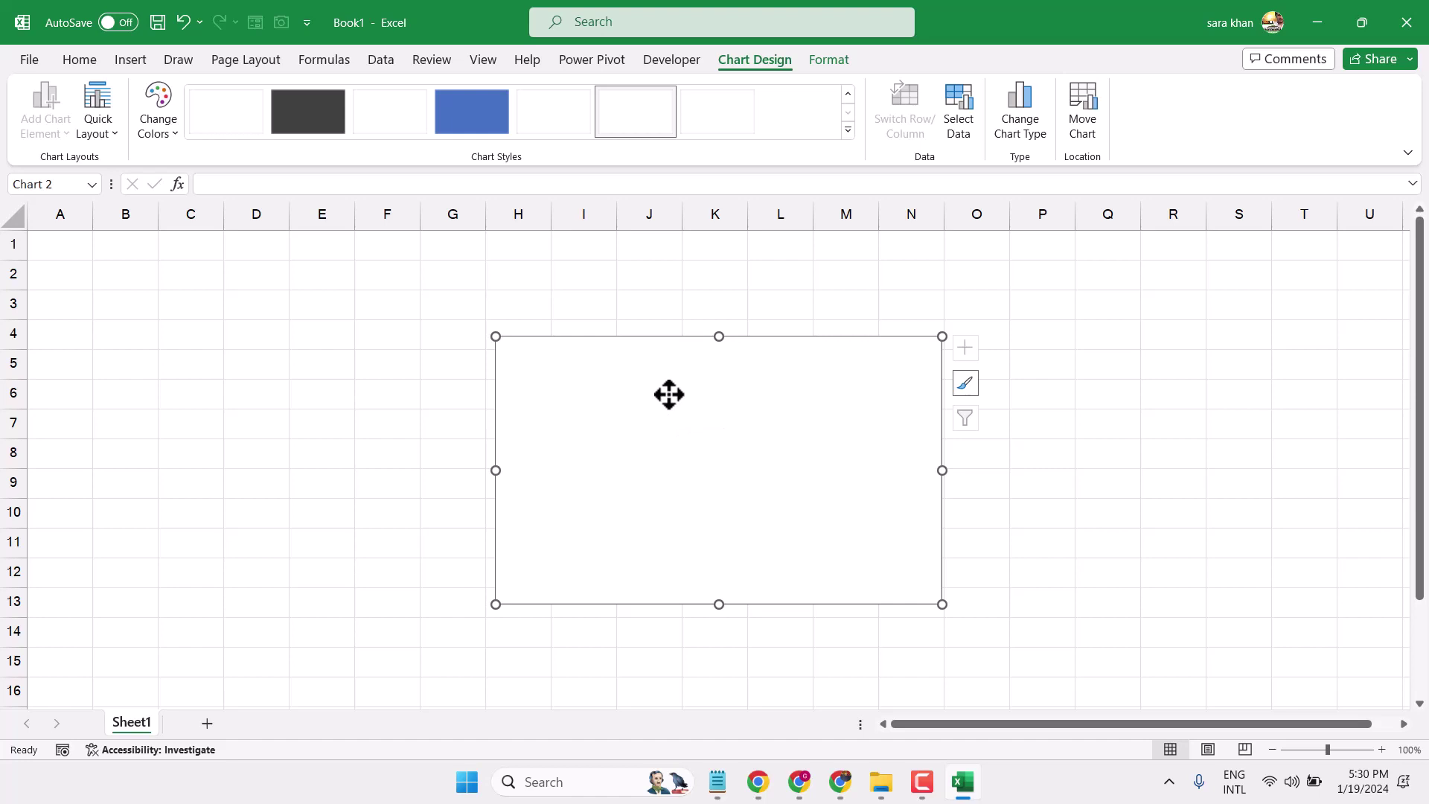
Delete the empty chart and enter labels A, B, C, D, E in A1:A5.
key("Delete")
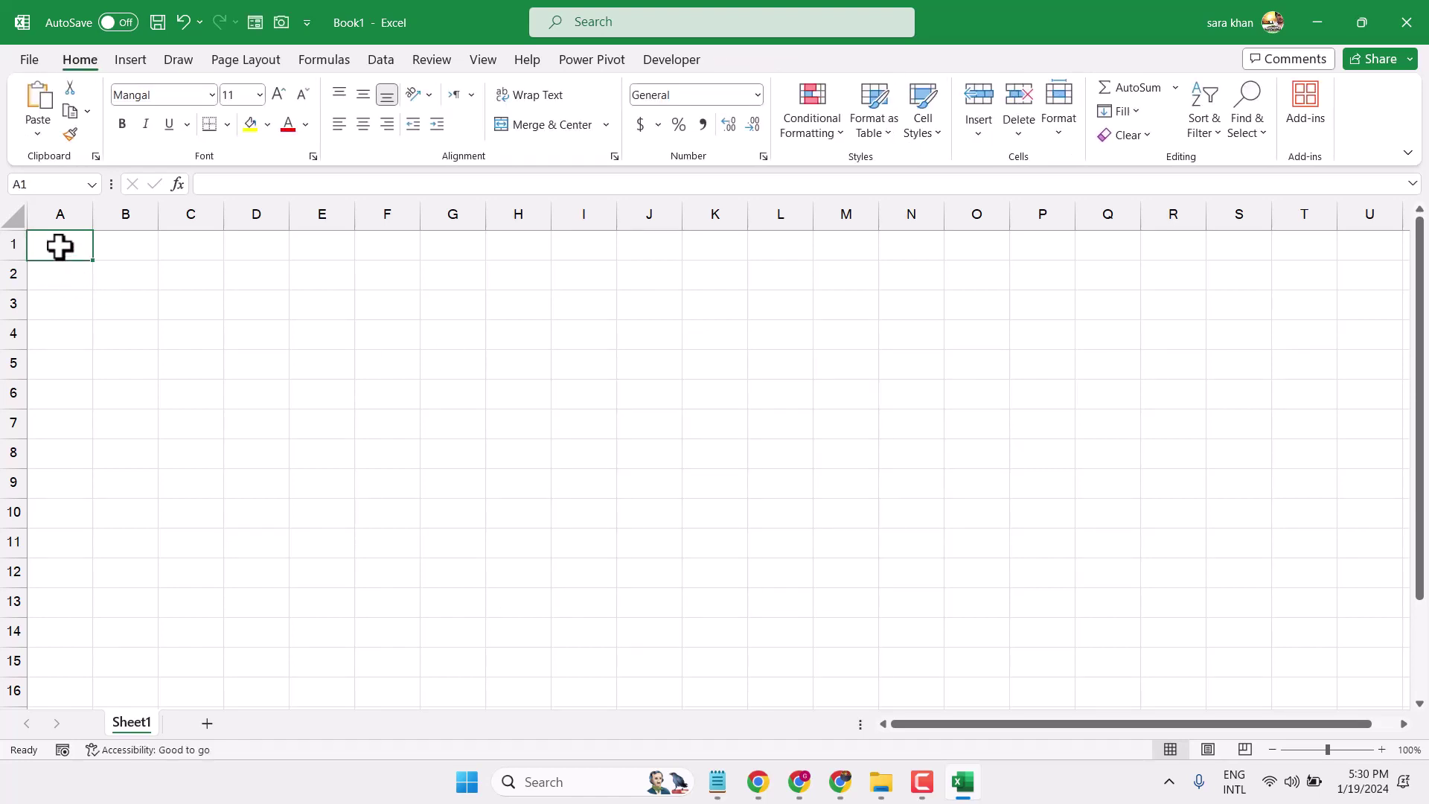
type("A")
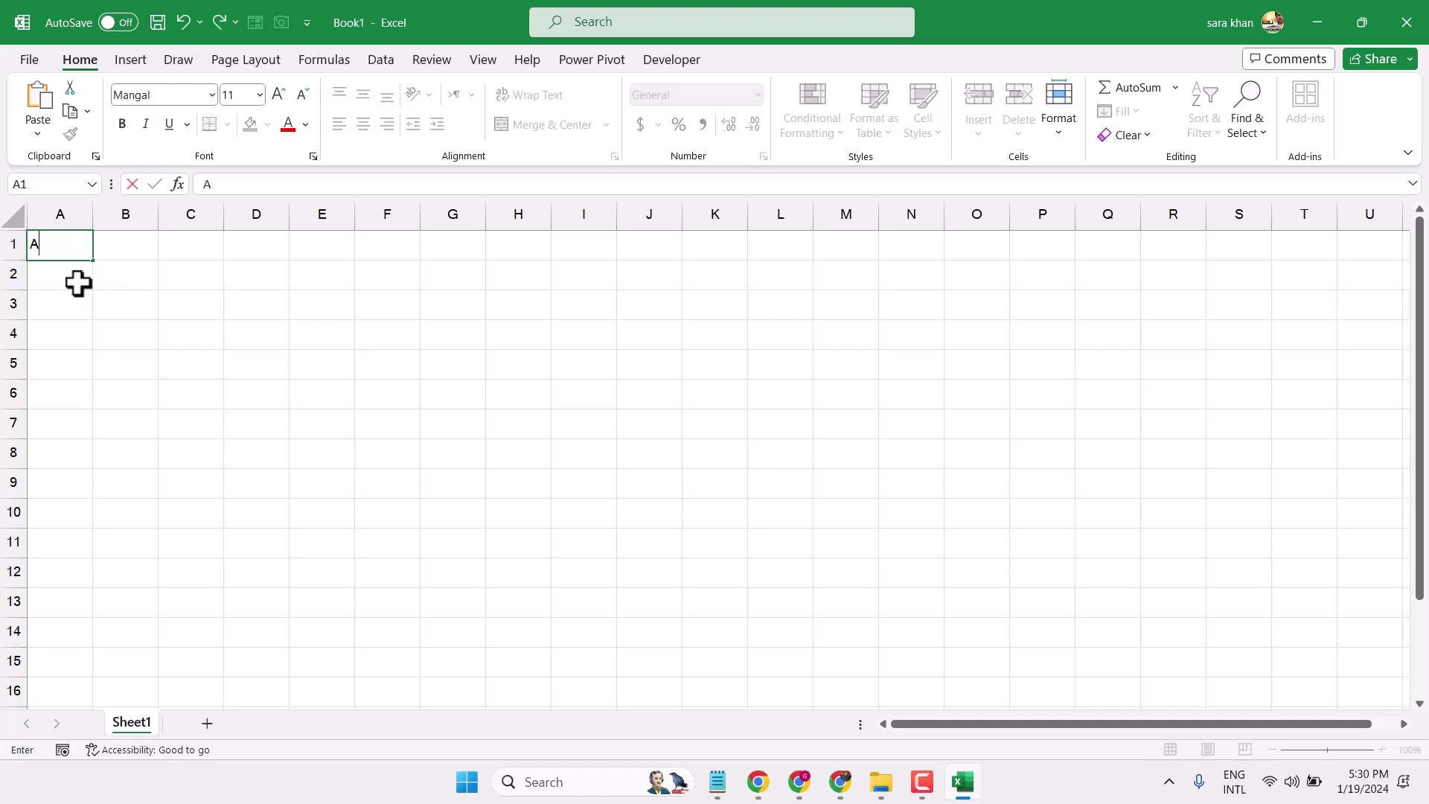
left_click(69, 274)
type("B")
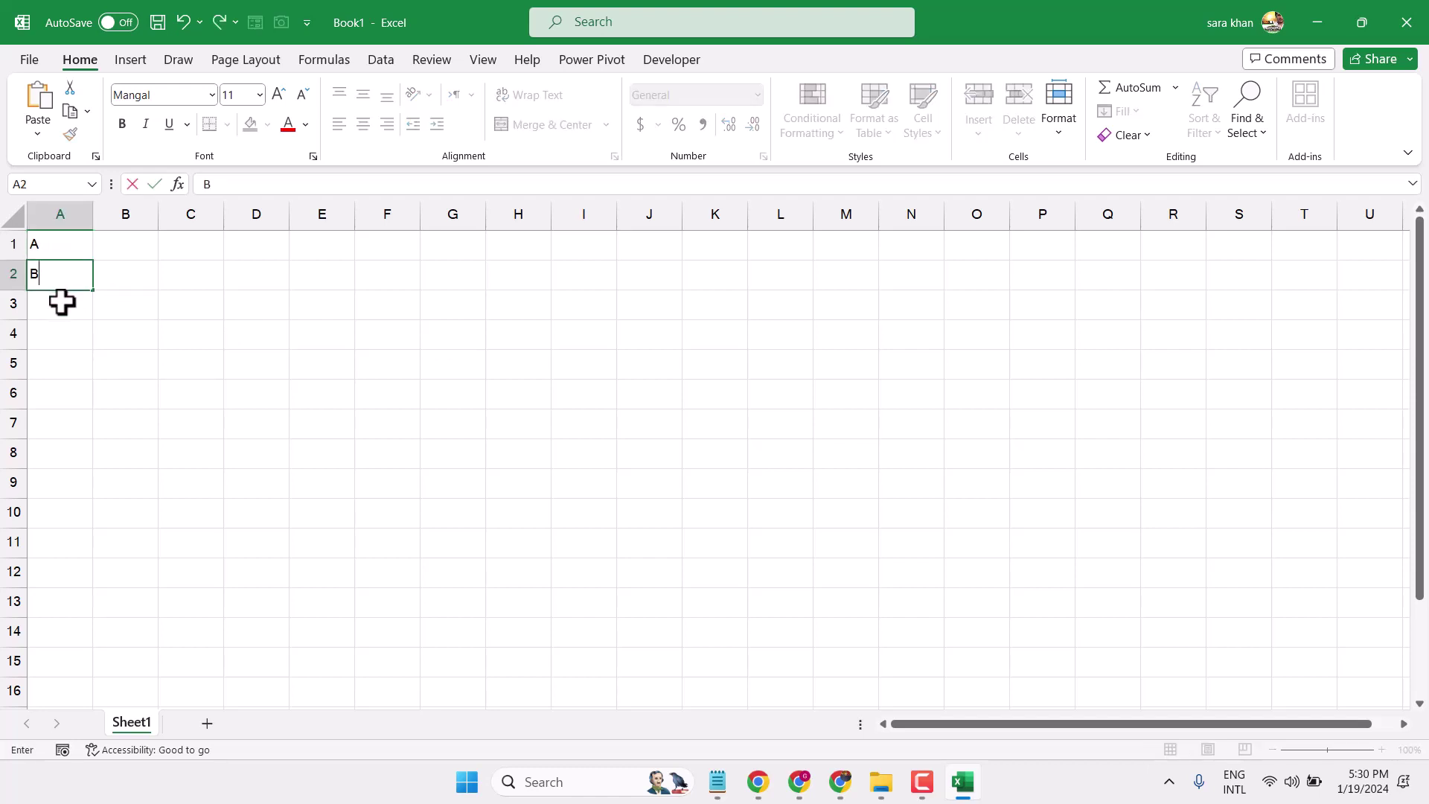
left_click(61, 306)
type("C")
left_click(64, 348)
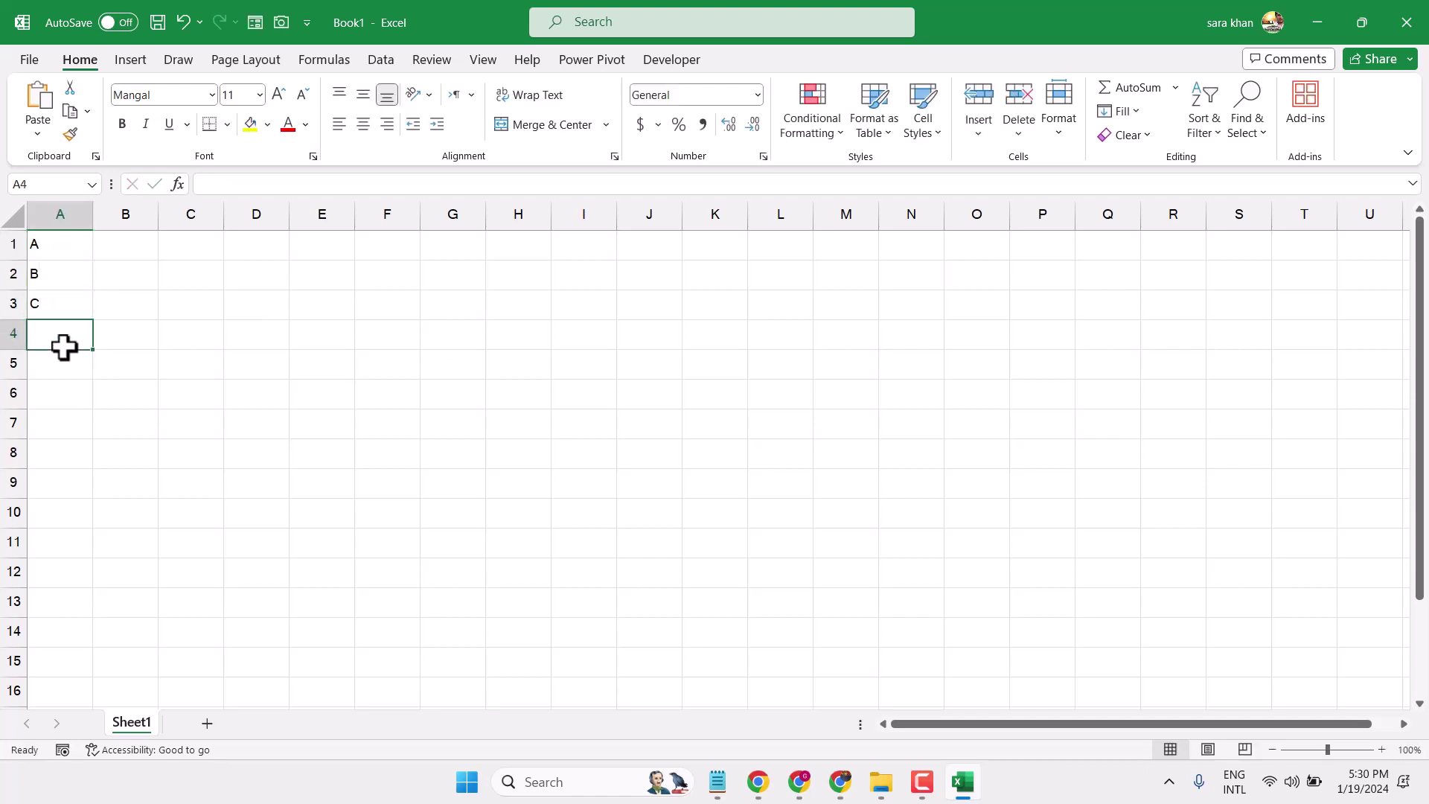
type("D")
left_click(61, 375)
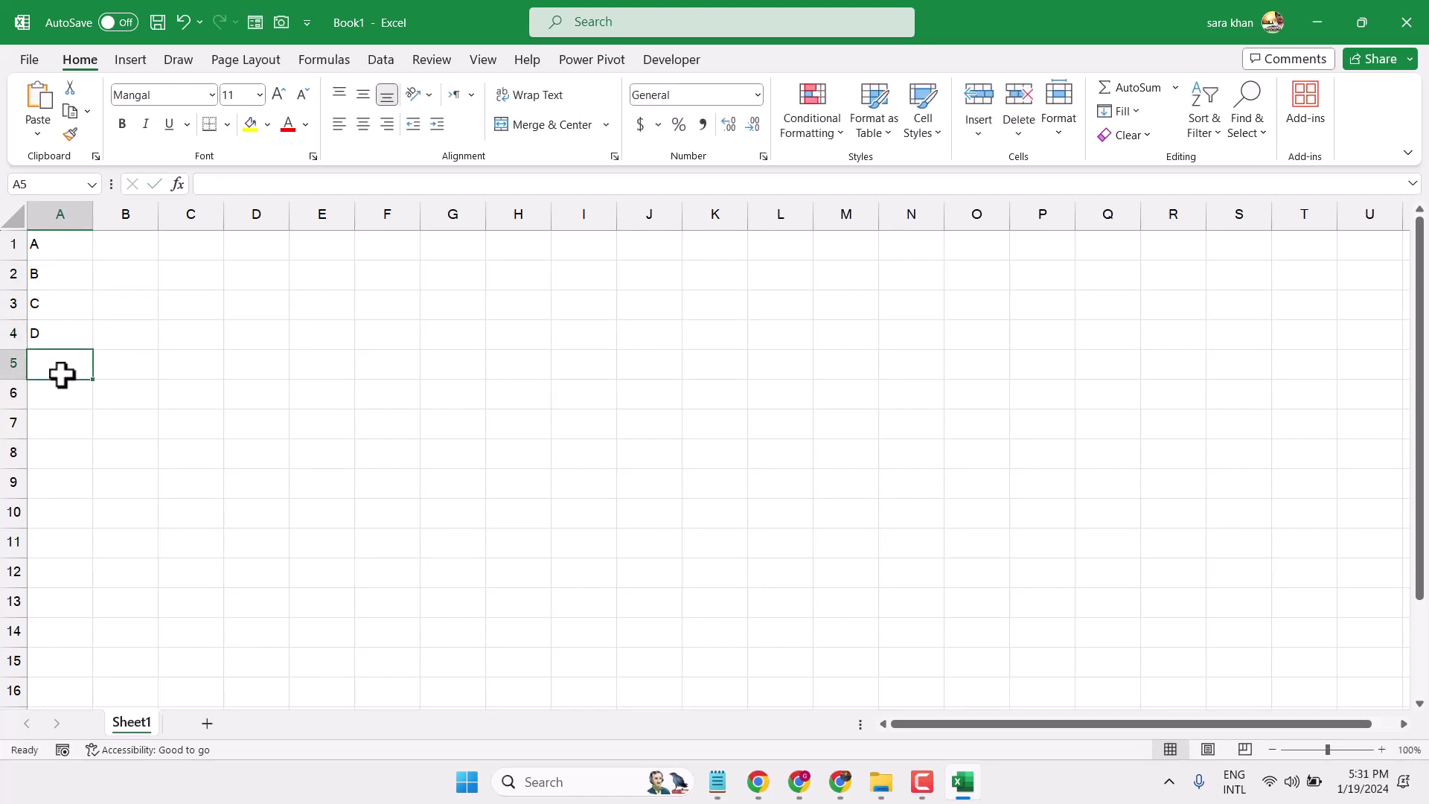
type("E")
left_click(123, 244)
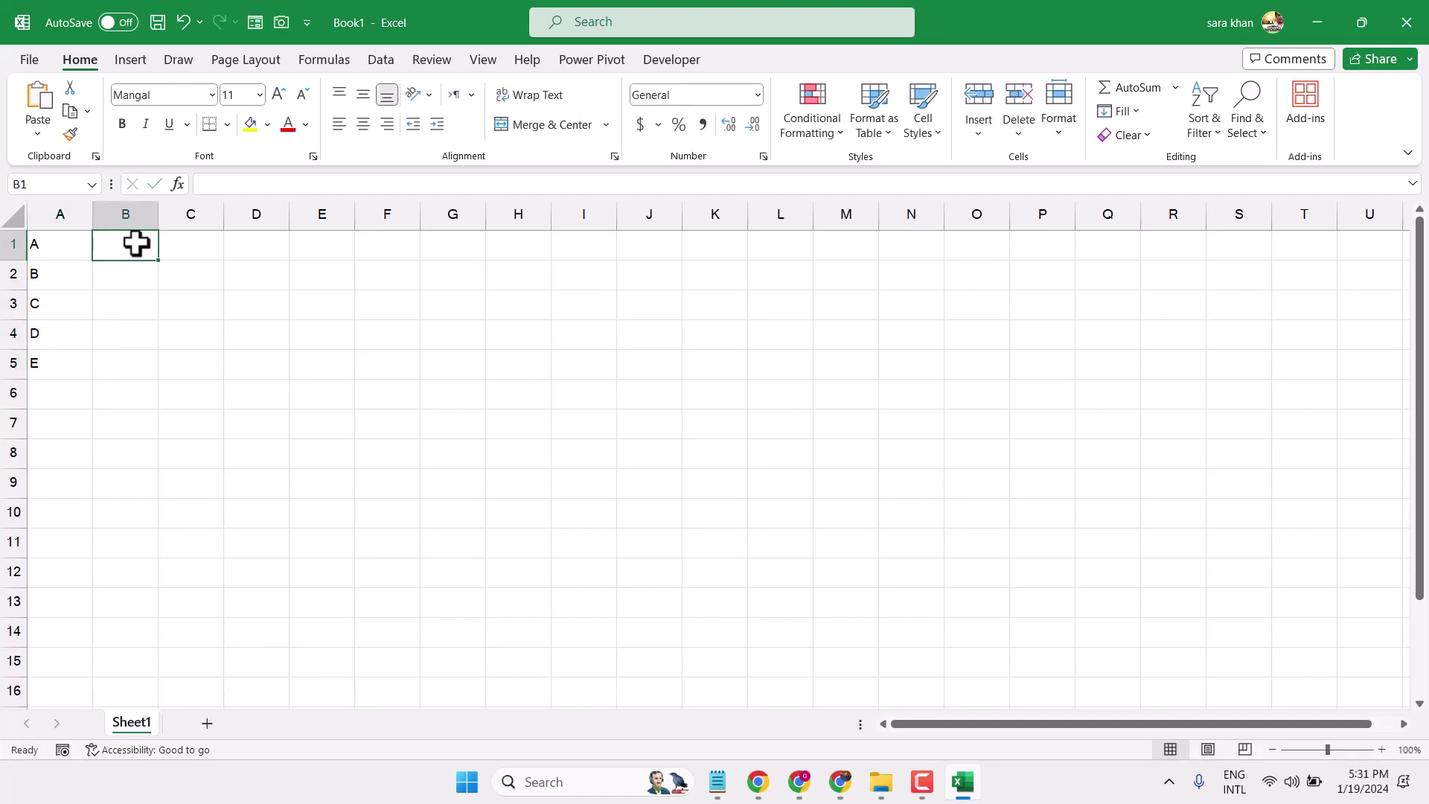
type("11")
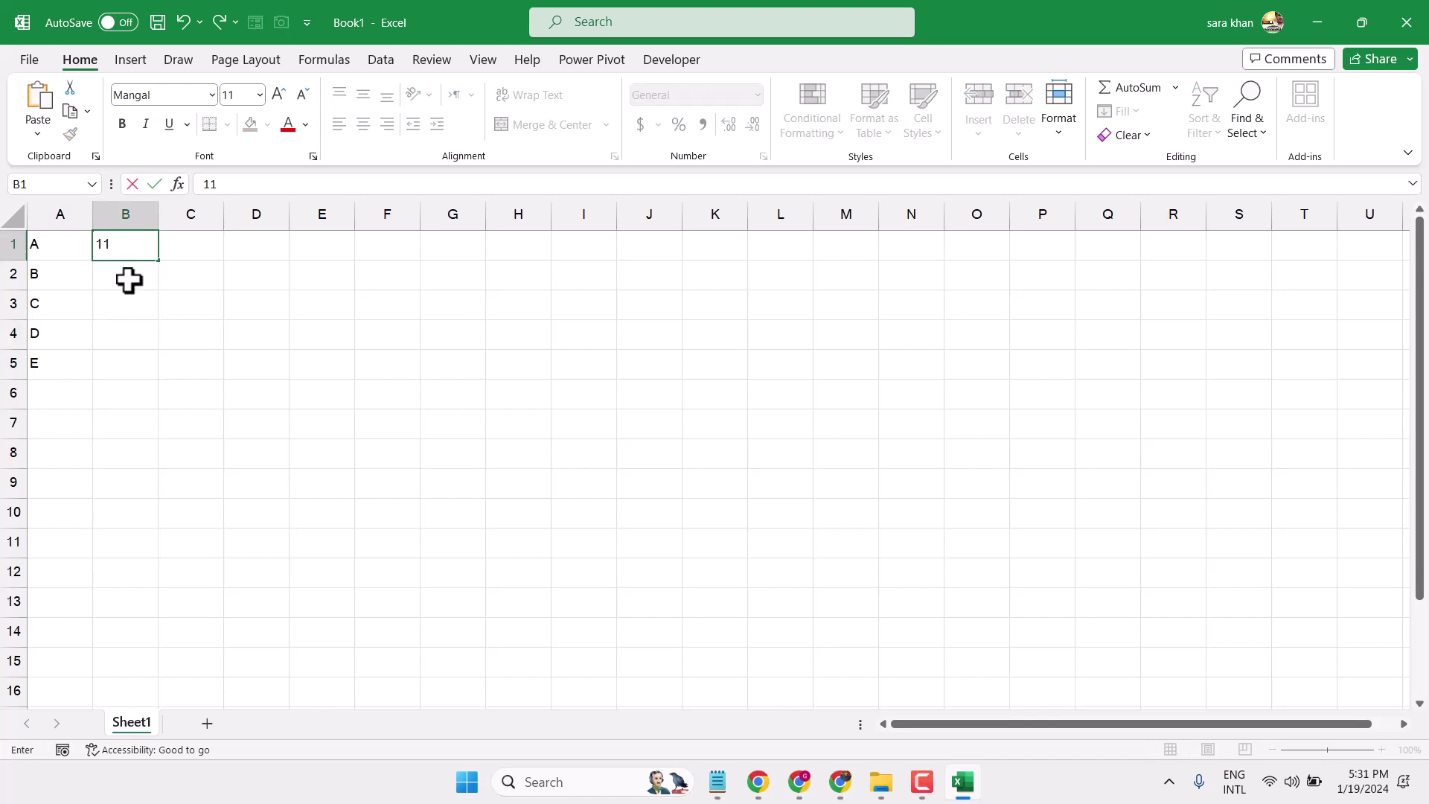
Enter values 11, 34, 2, 6 and 22 in B1:B5.
left_click(128, 279)
type("34")
left_click(118, 303)
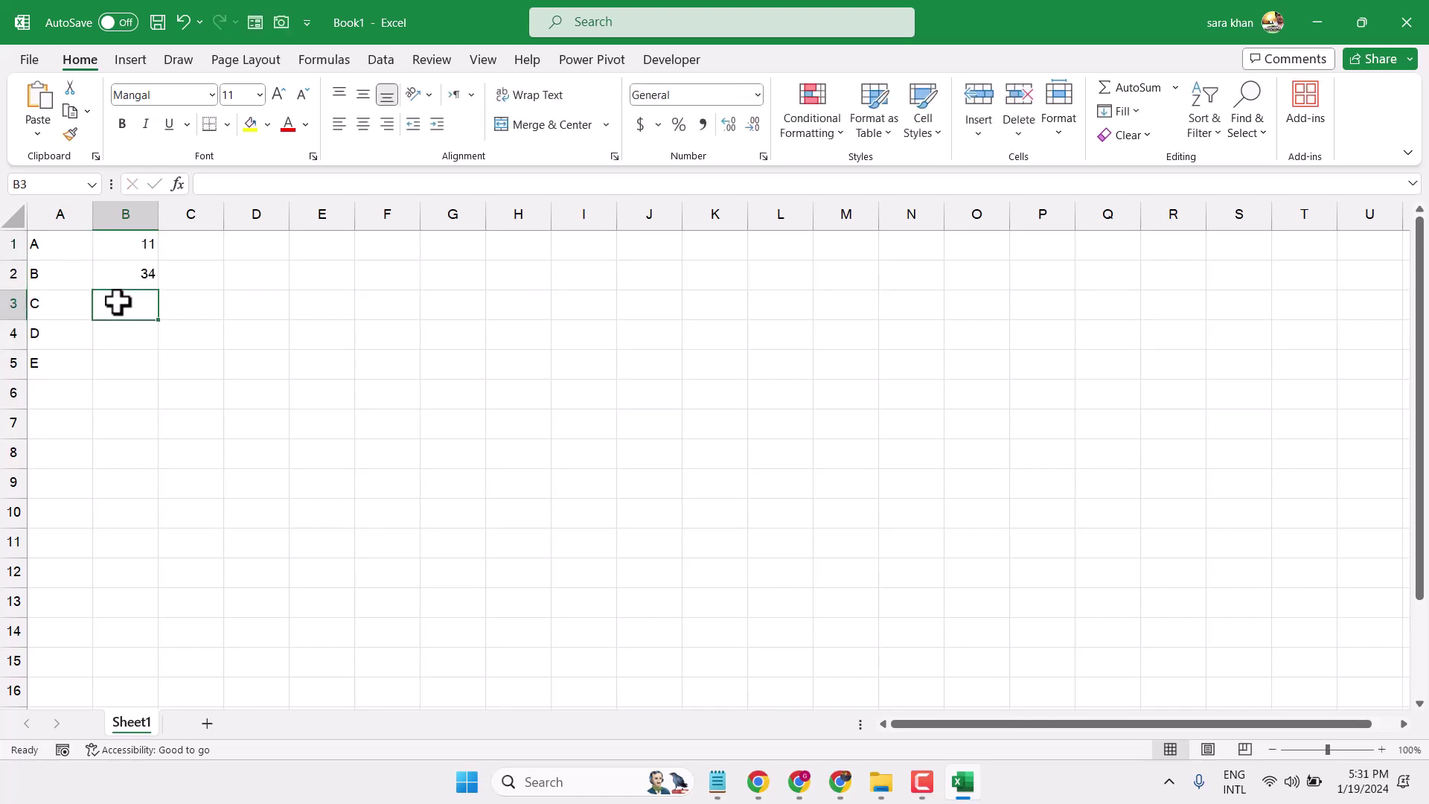
type("2")
left_click(119, 339)
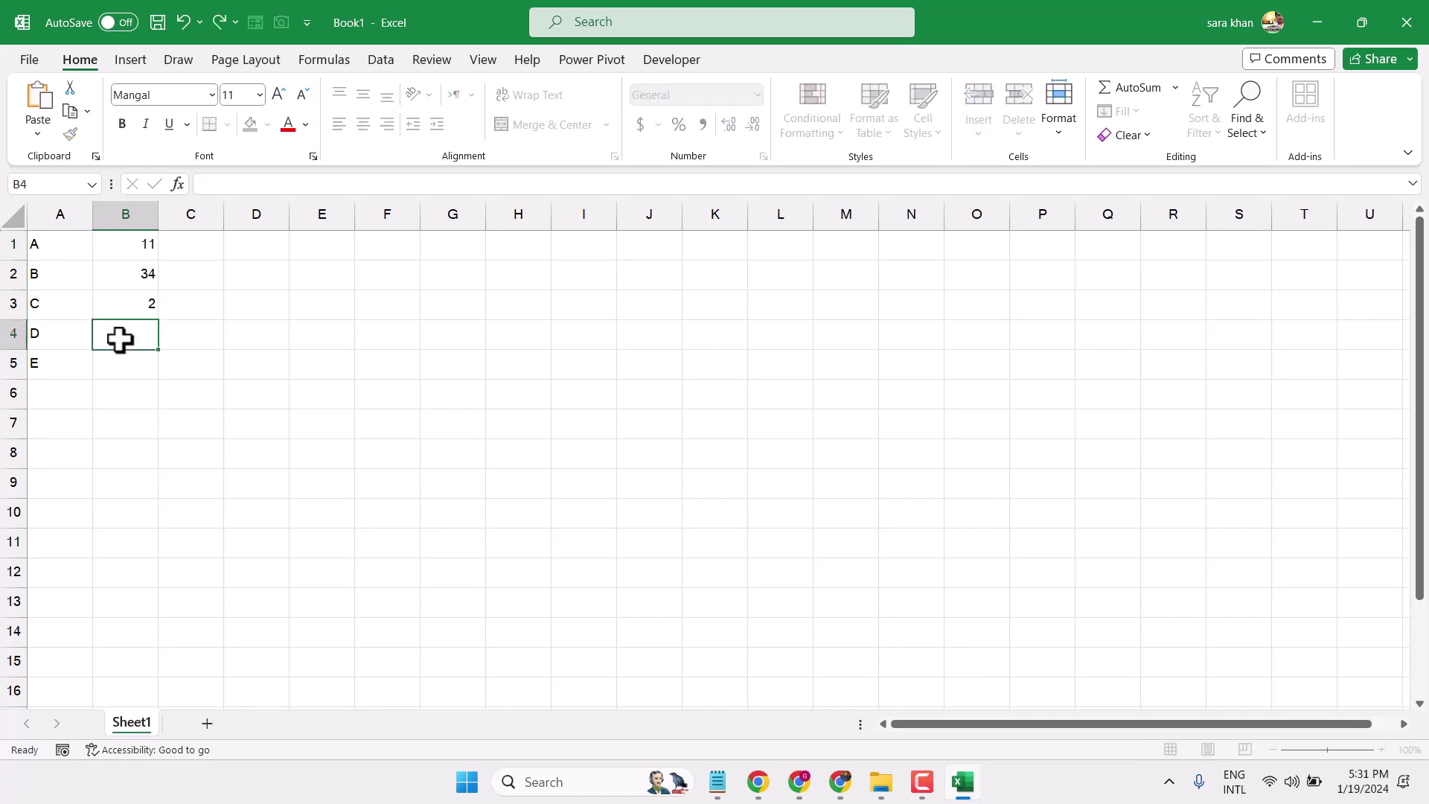
type("6")
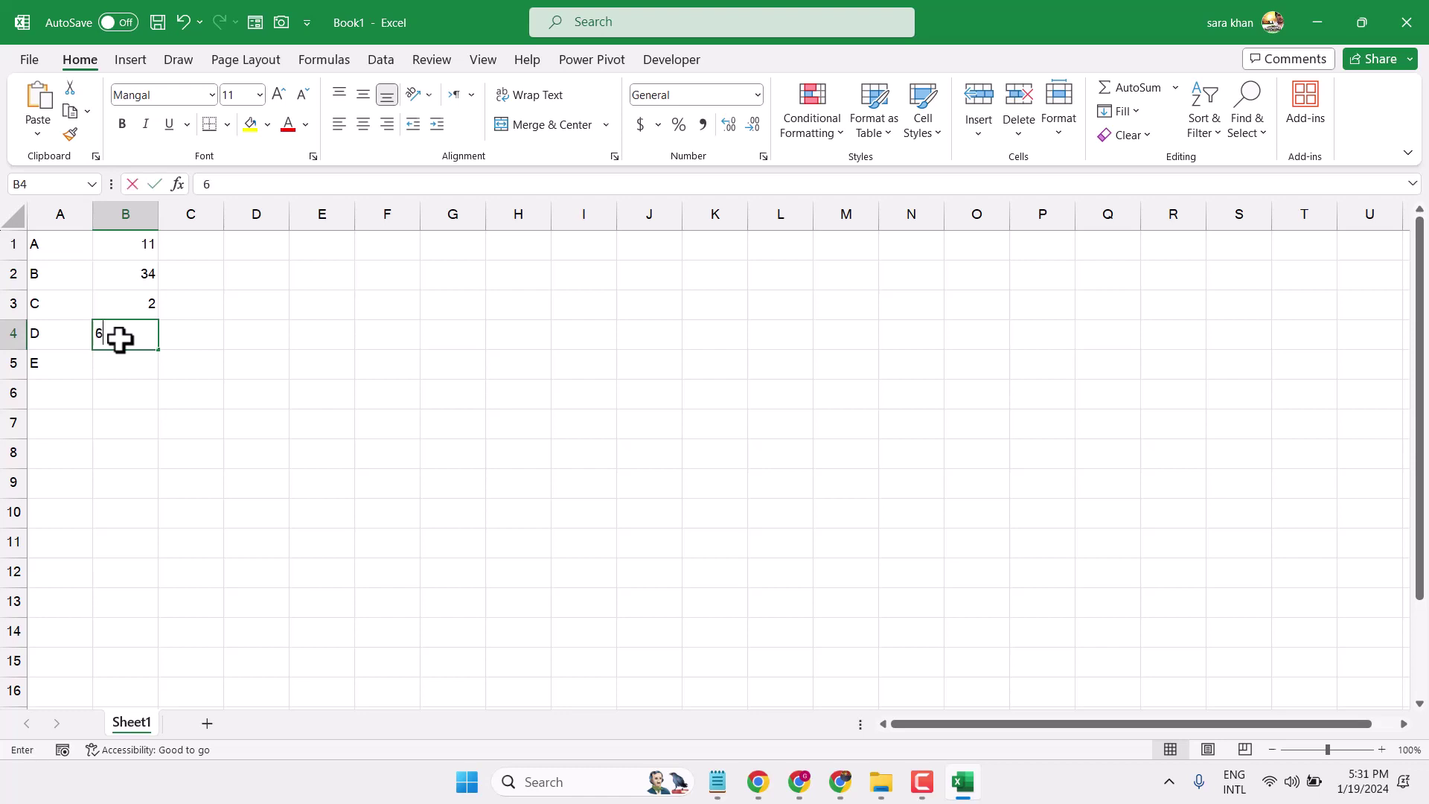
left_click(128, 360)
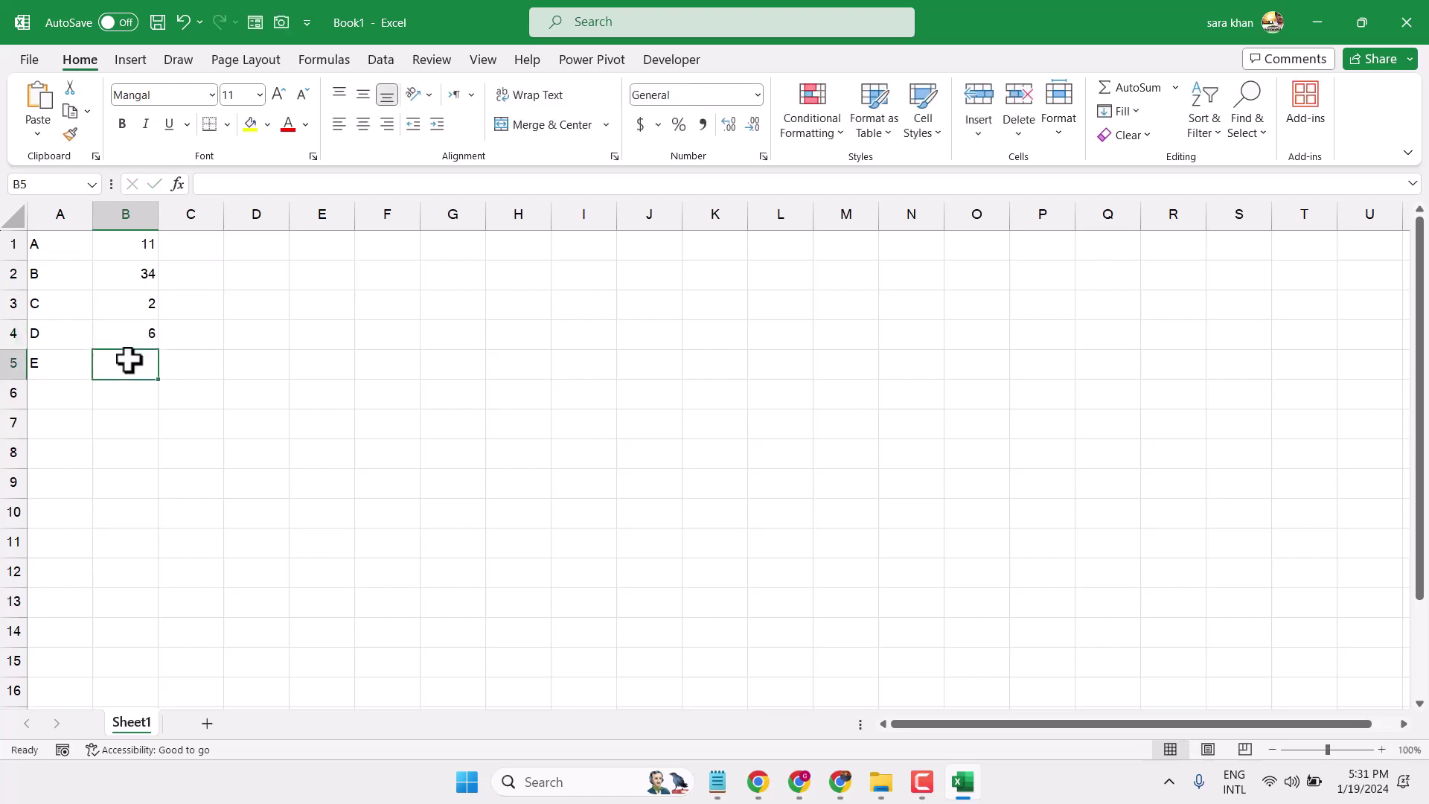
type("22")
left_click(198, 392)
left_click(43, 249)
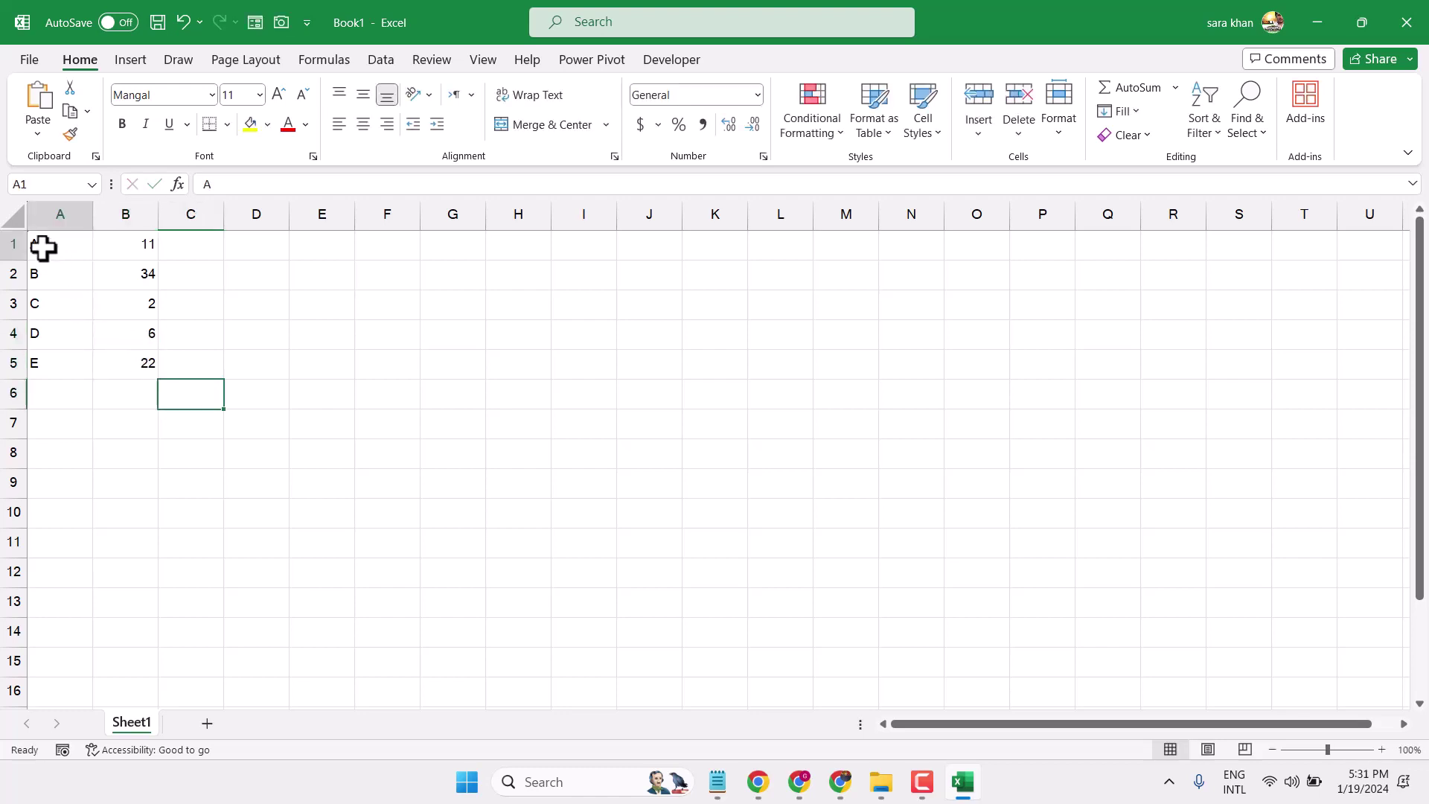
Chart A1:B5 as a line chart with markers, then apply a bold marker-free style.
left_click_drag(43, 248, 138, 364)
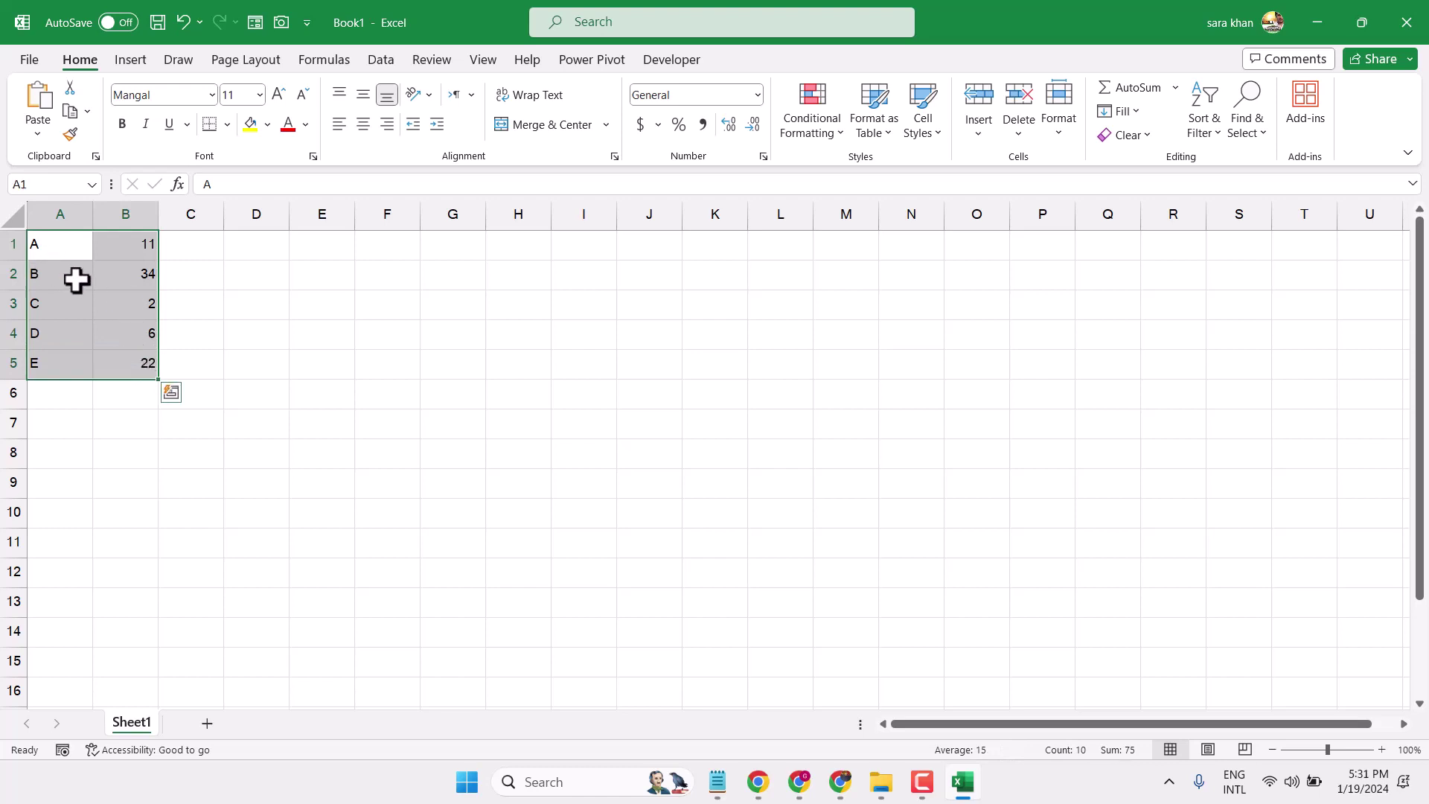
left_click(140, 56)
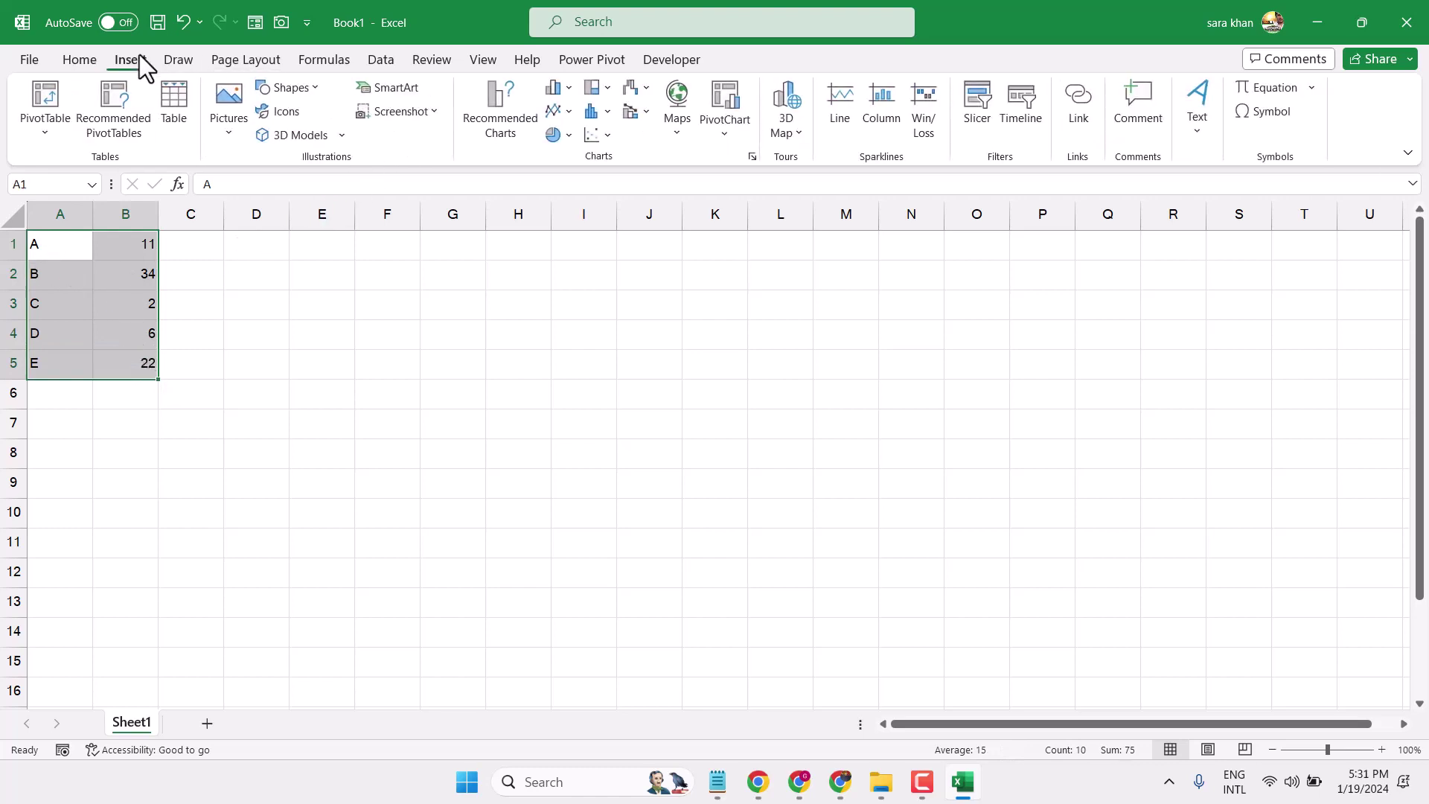
left_click(561, 114)
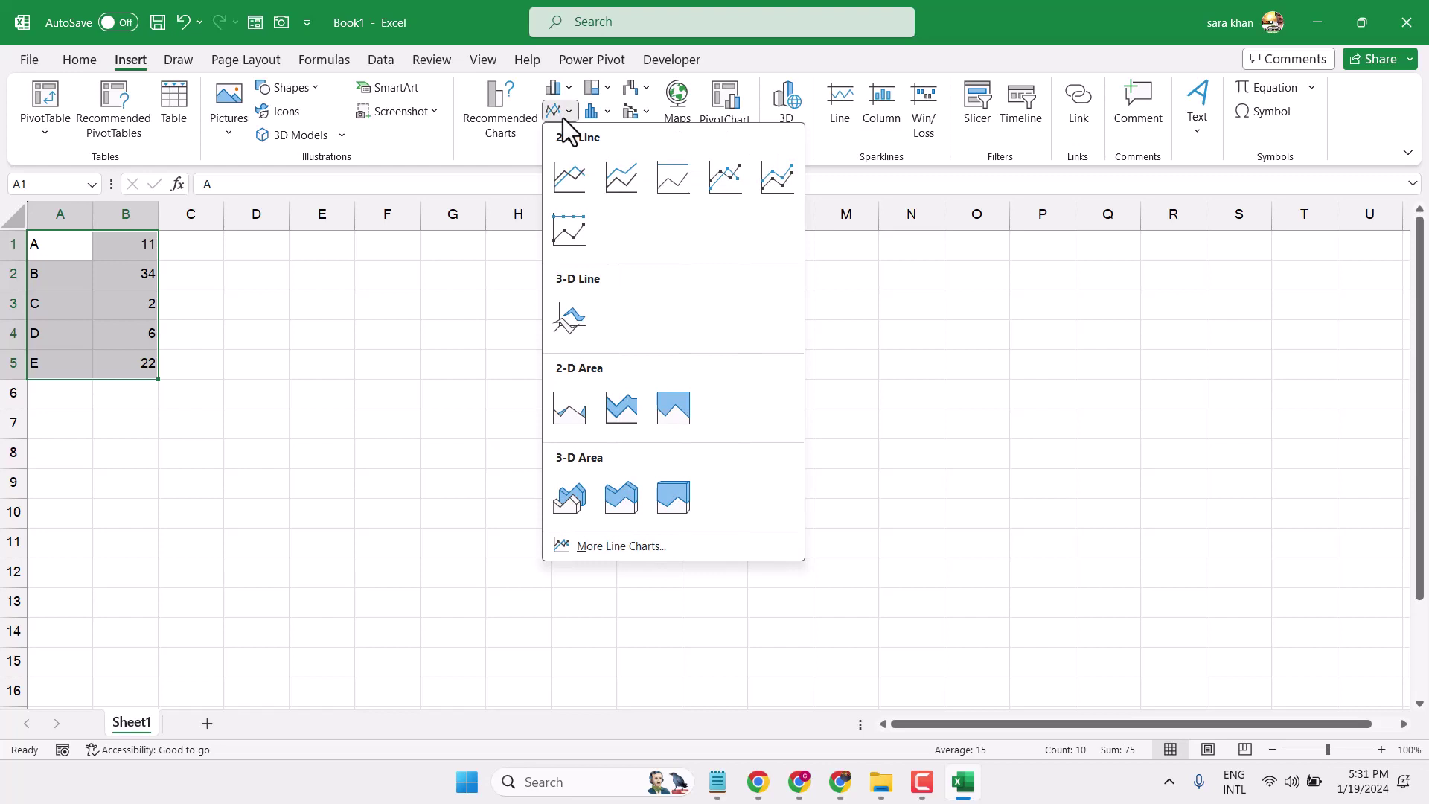
left_click(775, 176)
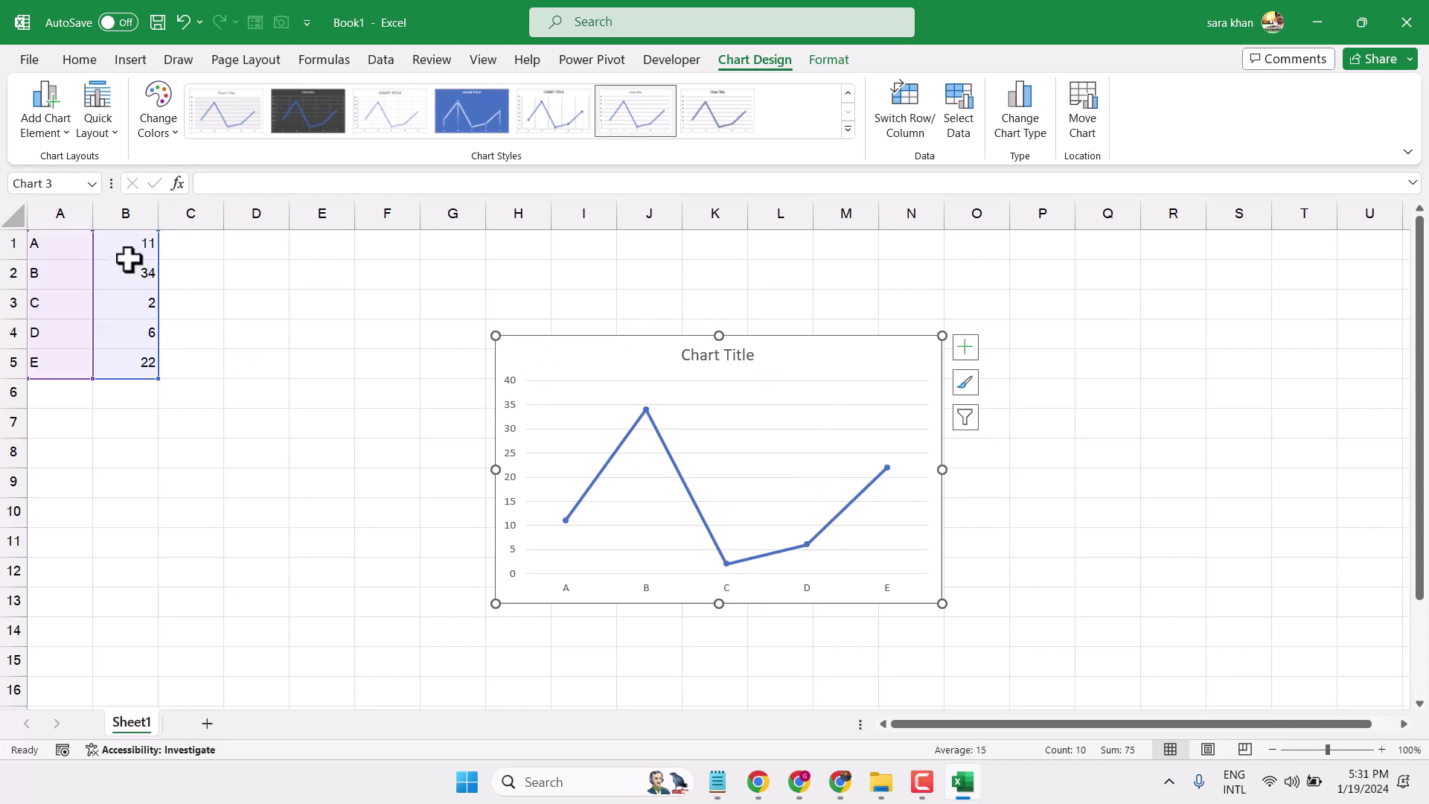
left_click(222, 113)
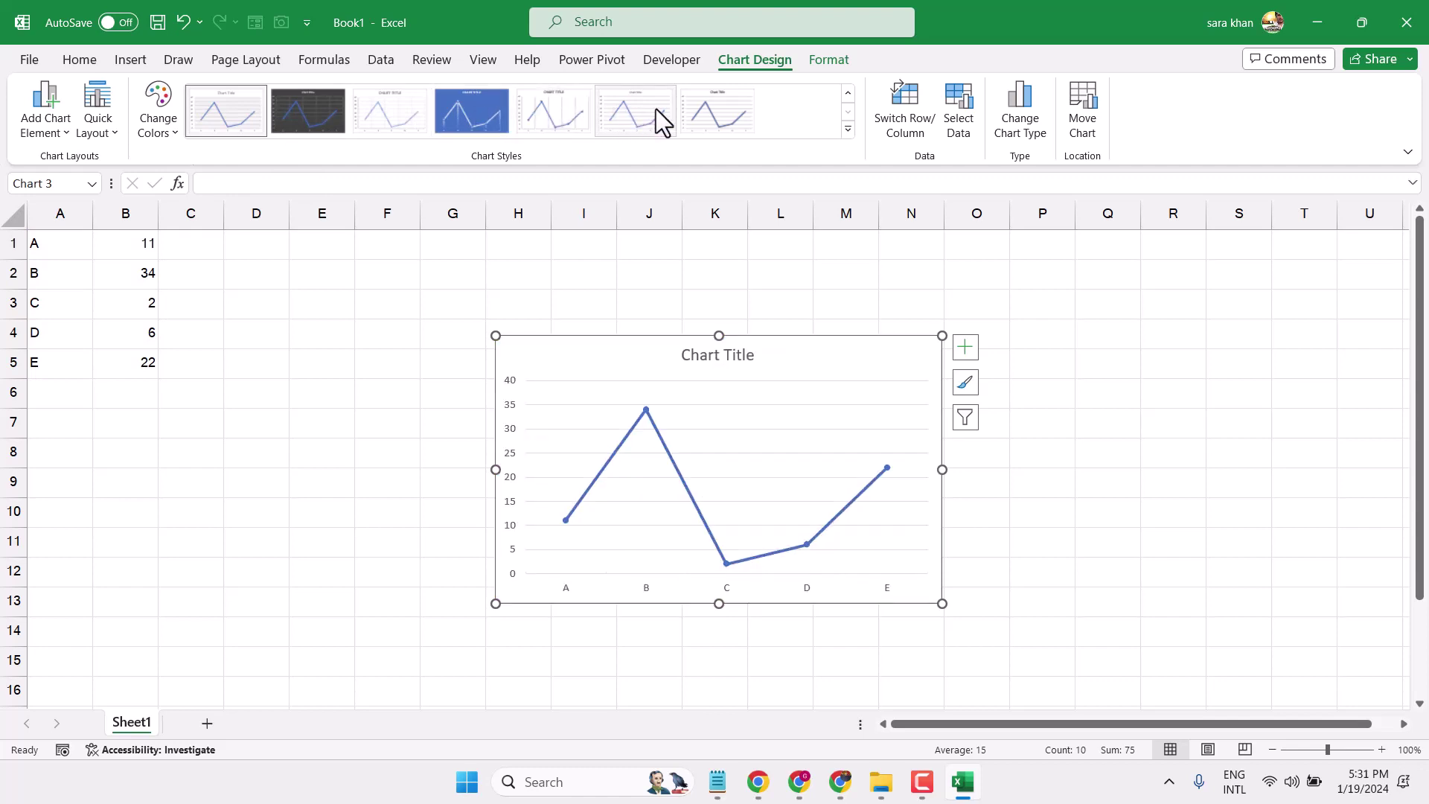
Apply thick shadowed Chart Style 7, open the title's formatting, and reselect A1:B5.
left_click(731, 117)
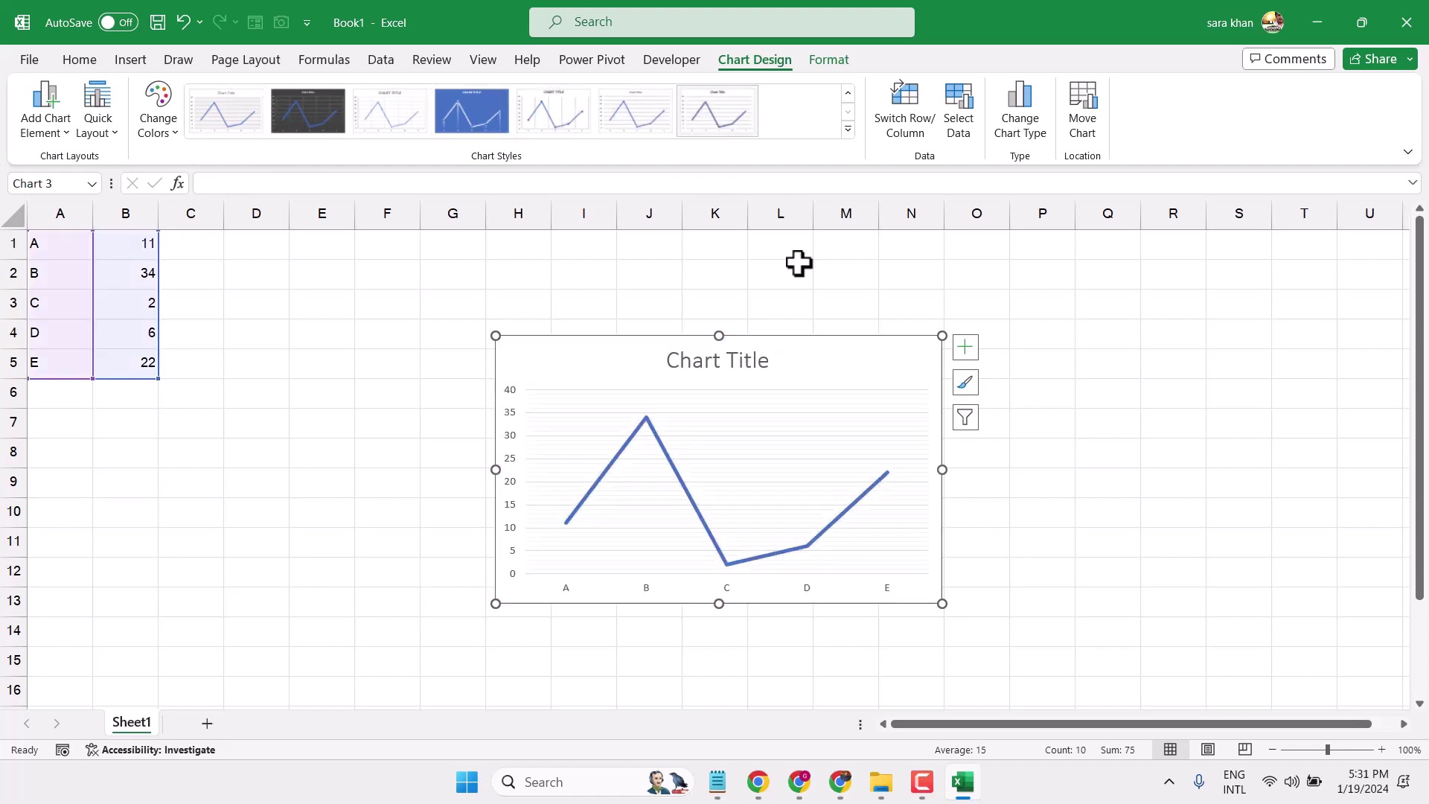
double_click(740, 364)
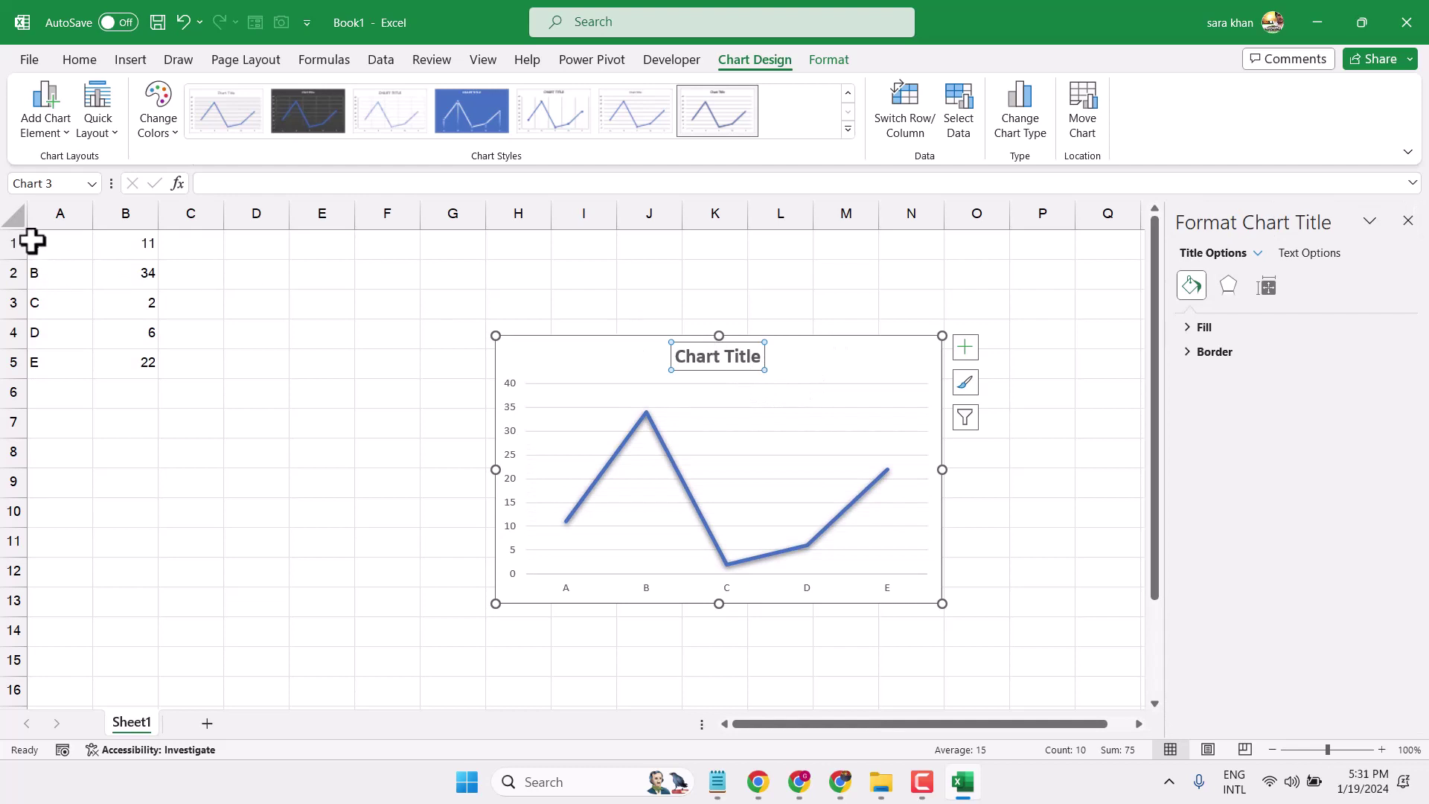
mouse_move(30, 239)
left_mouse_down()
mouse_move(147, 384)
mouse_move(153, 373)
left_mouse_up()
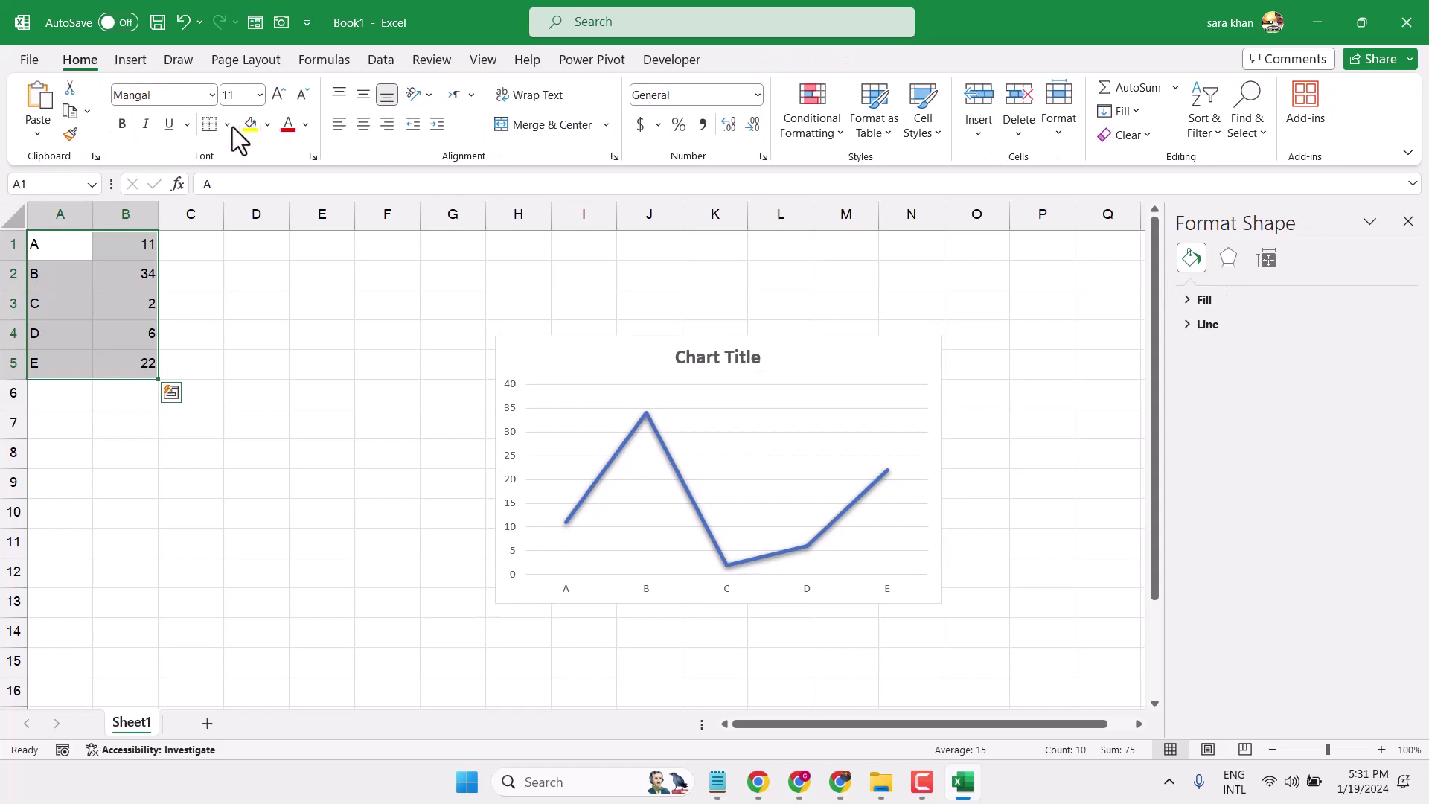
Put all borders around A1:B5 and change B's value from 34 to 15.
left_click(229, 124)
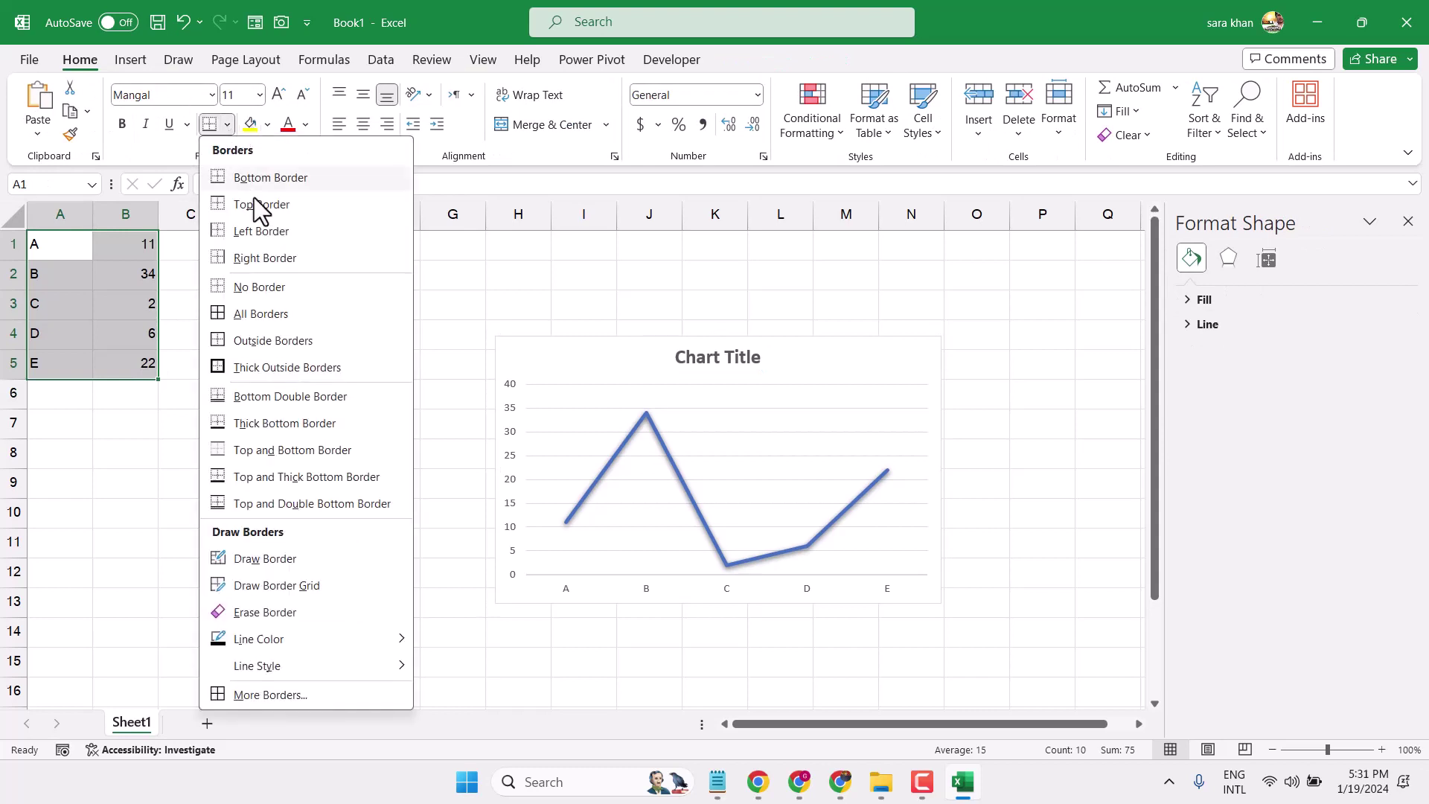
left_click(268, 312)
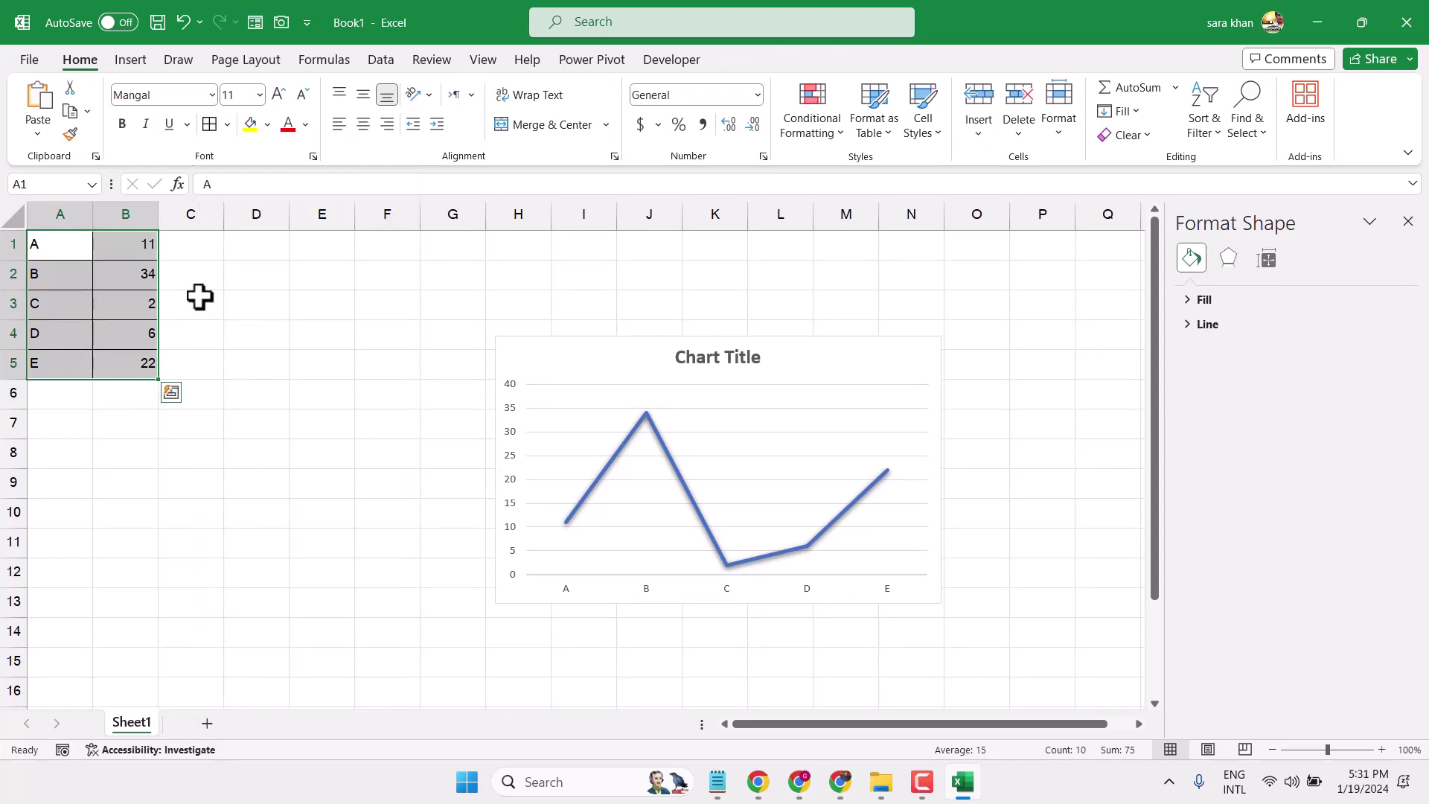
left_click(129, 252)
double_click(142, 275)
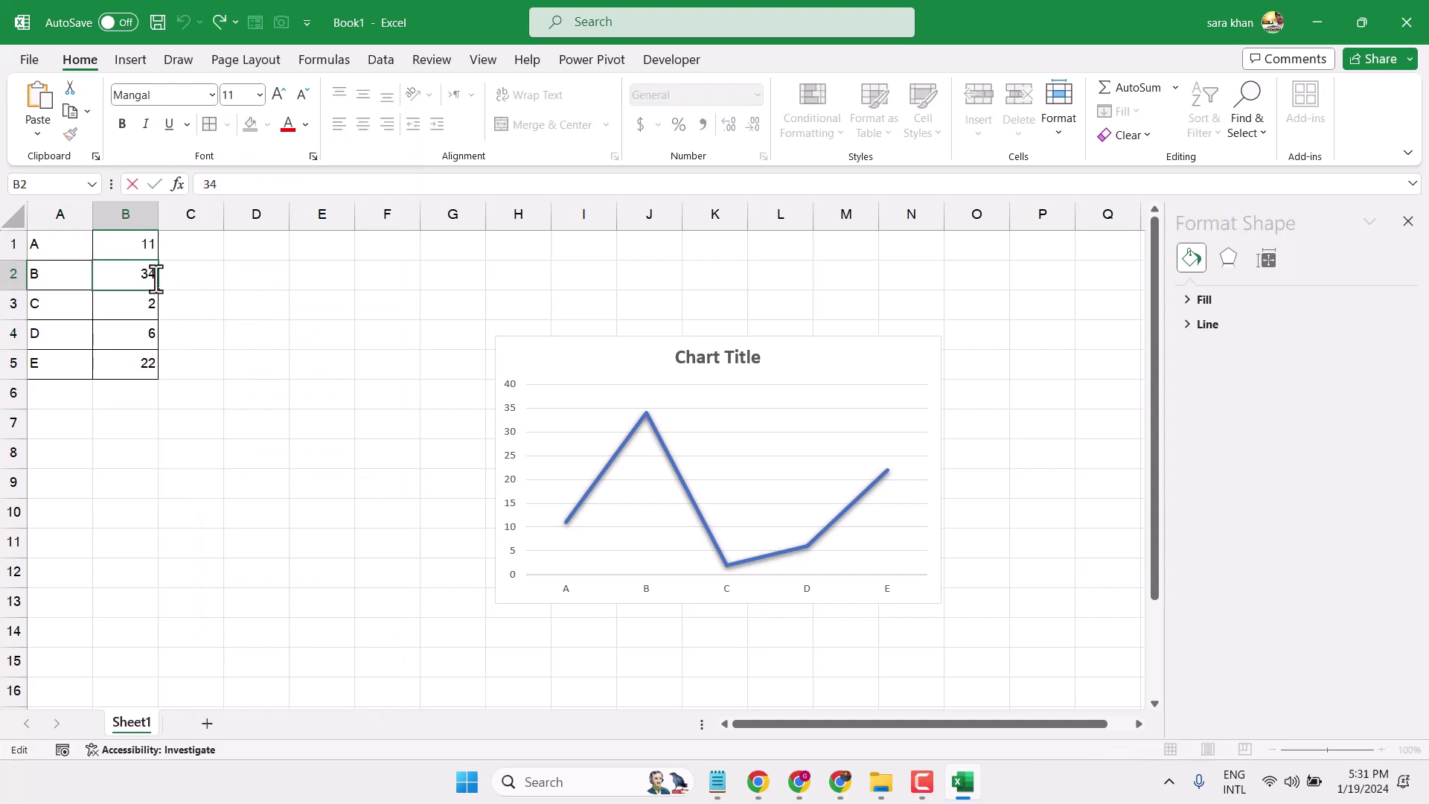
double_click(171, 279)
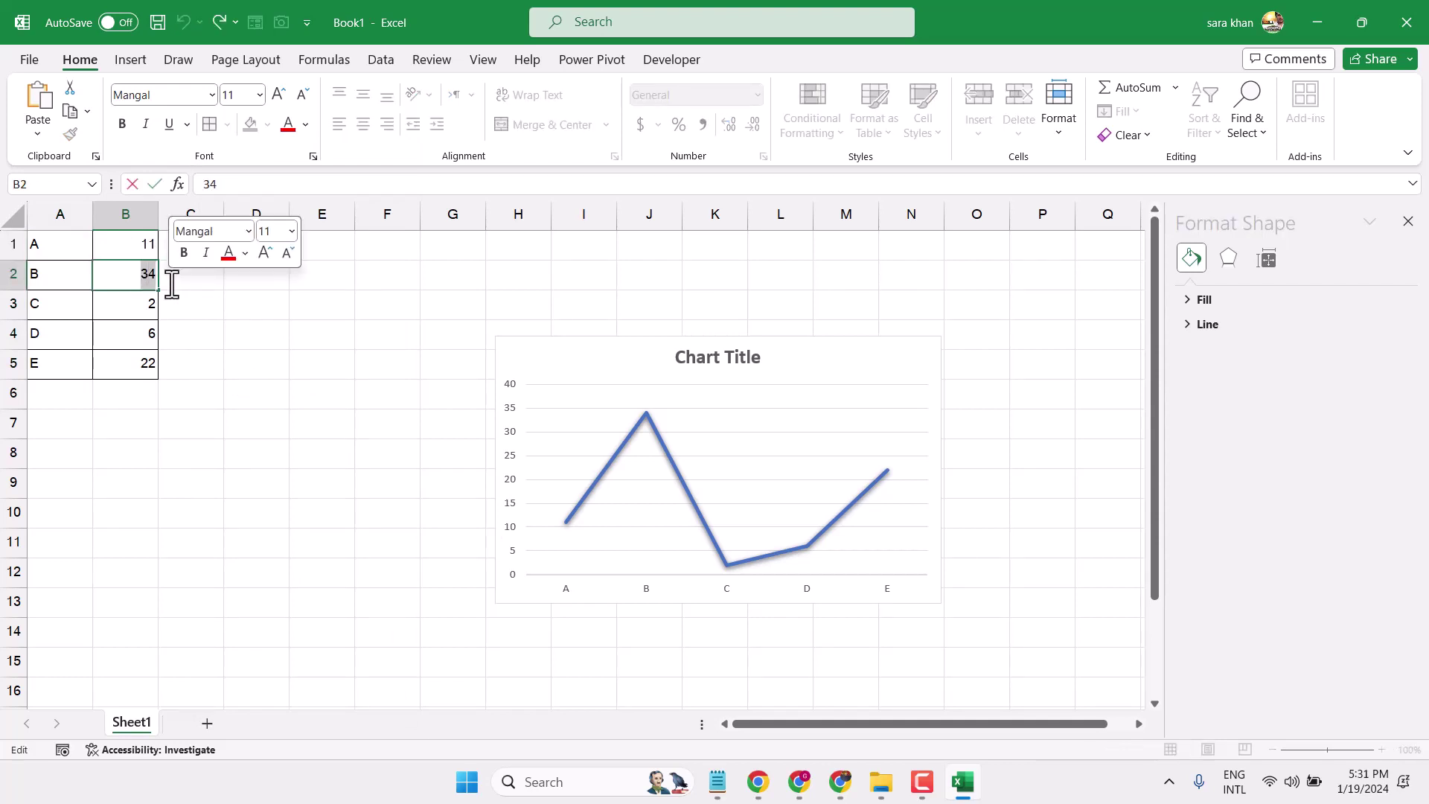
type("15")
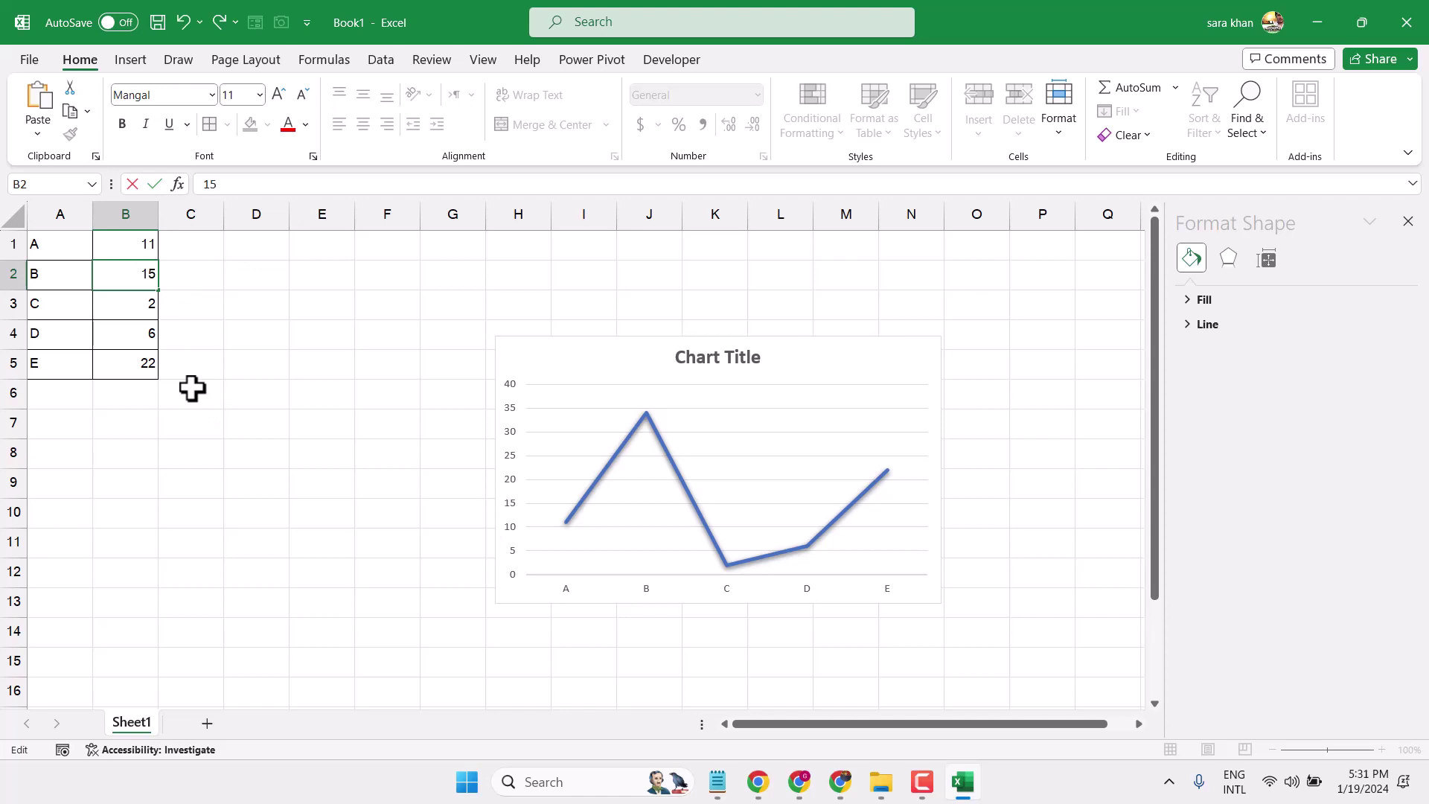
left_click(325, 328)
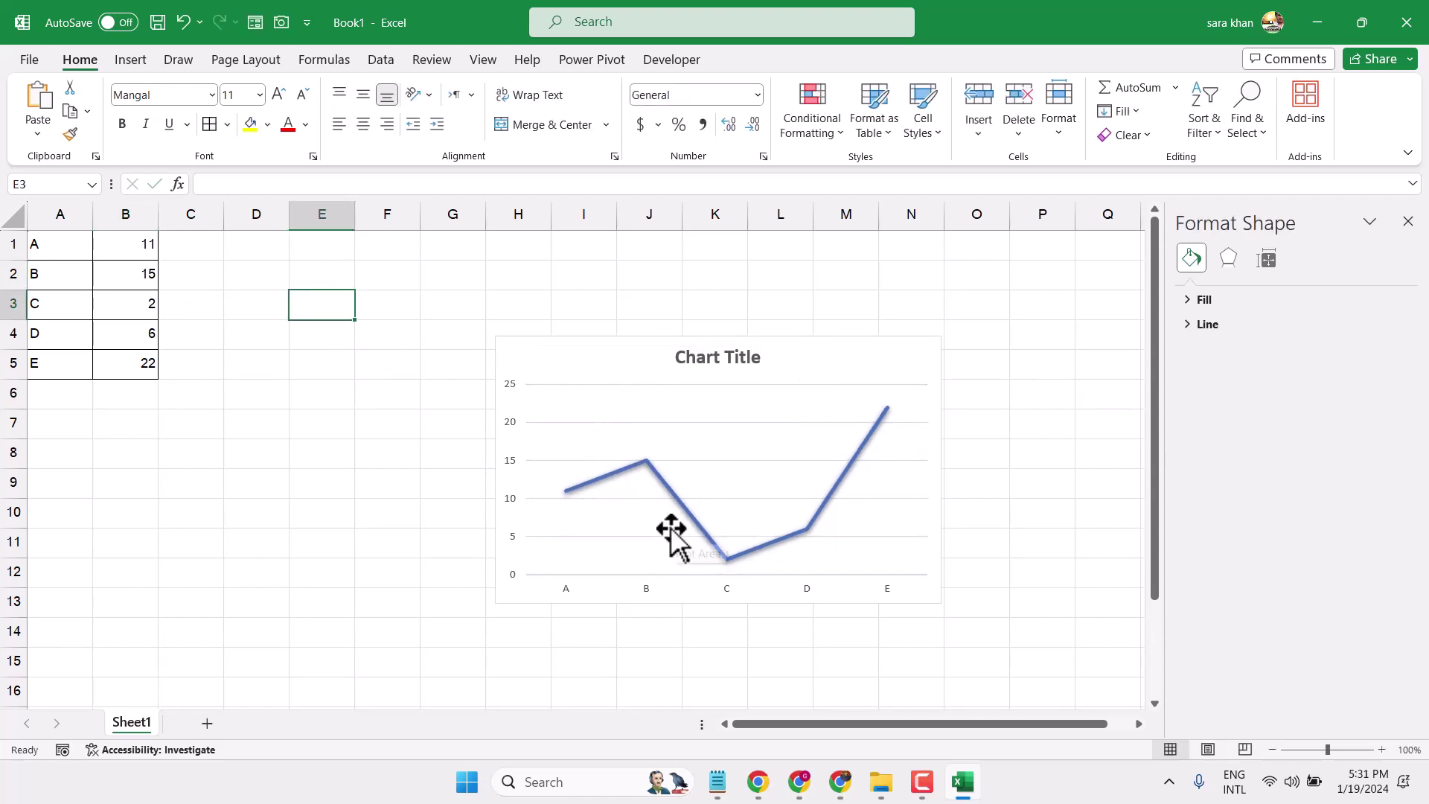
Replace the 'Chart Title' text with 'MY CHART'.
left_click(713, 357)
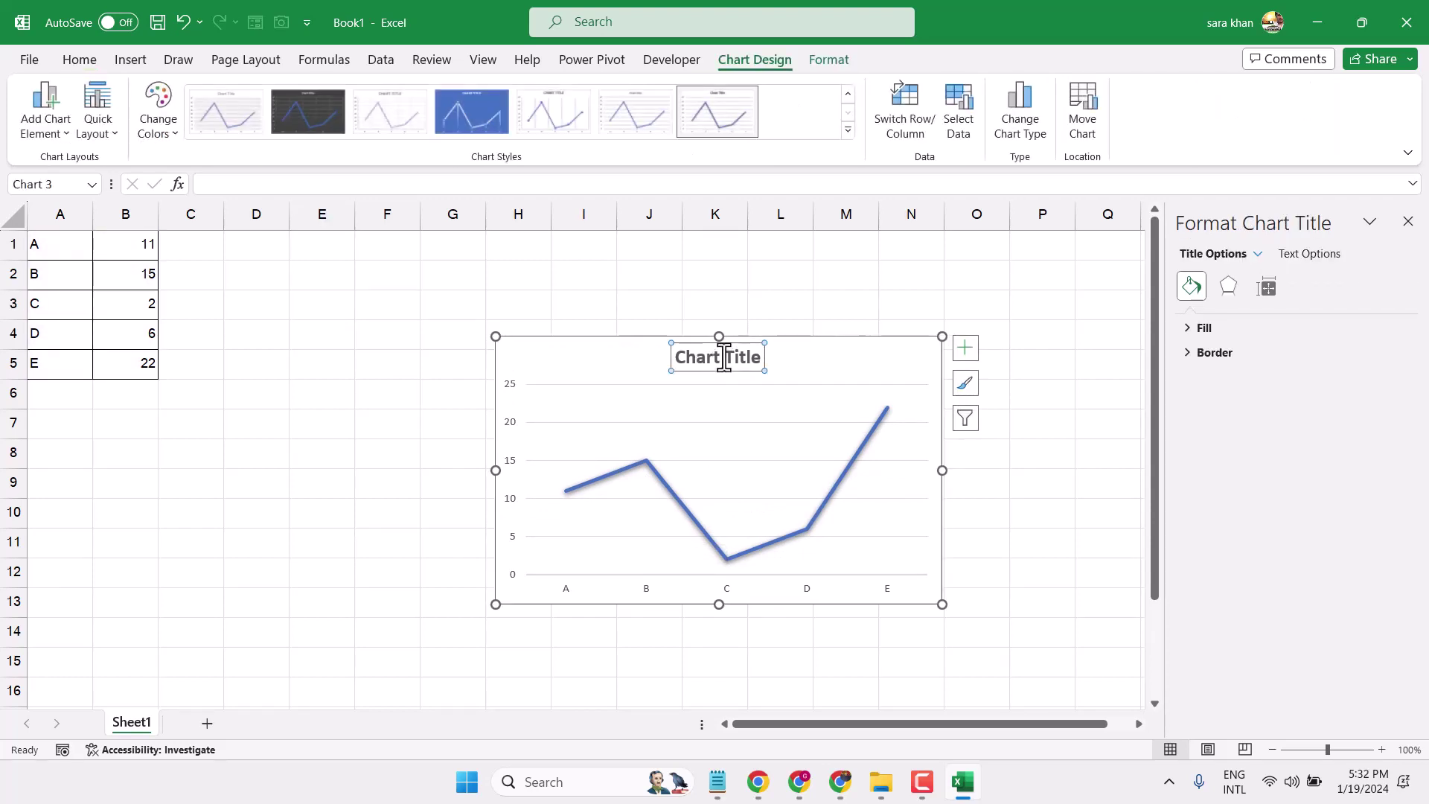
left_click_drag(763, 356, 677, 358)
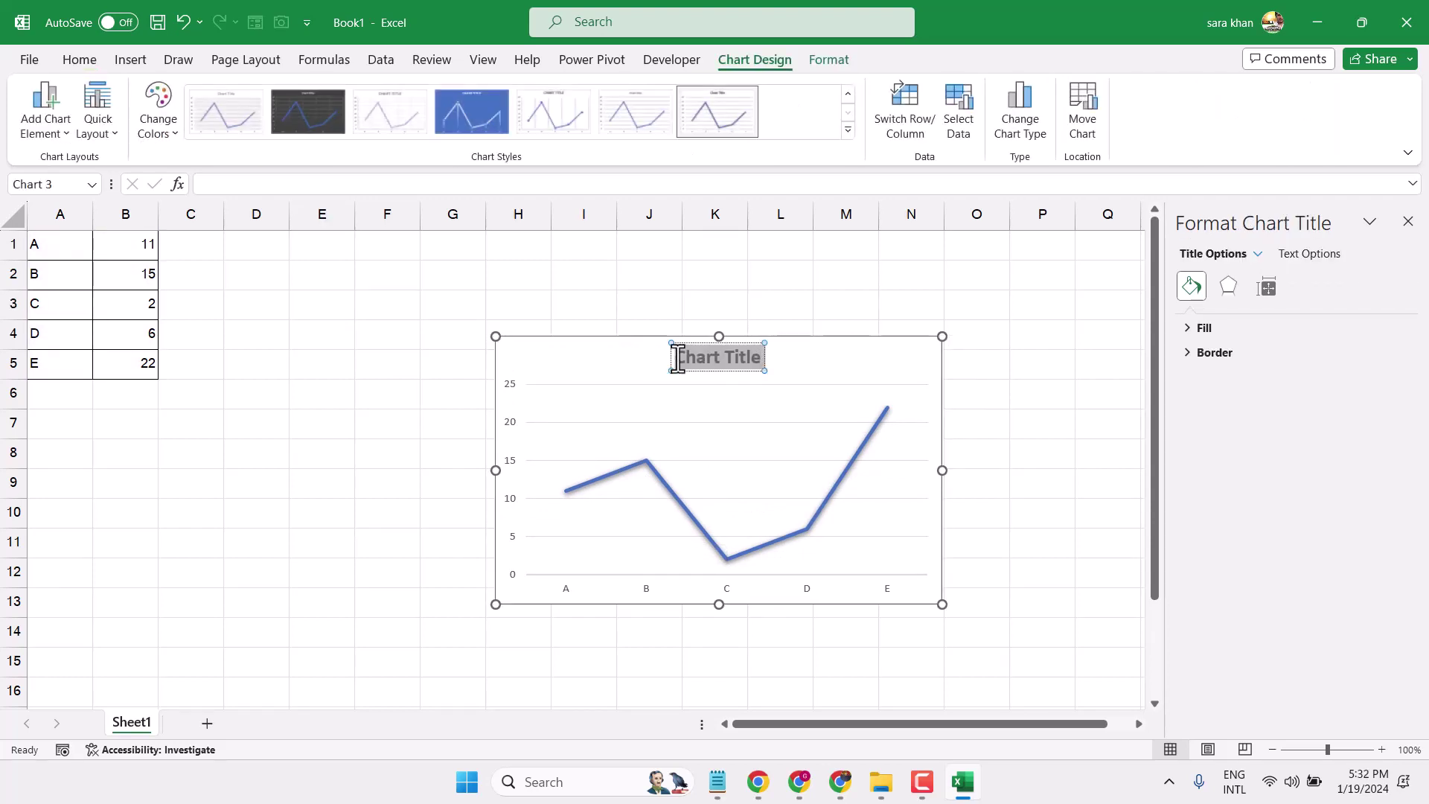
type("M")
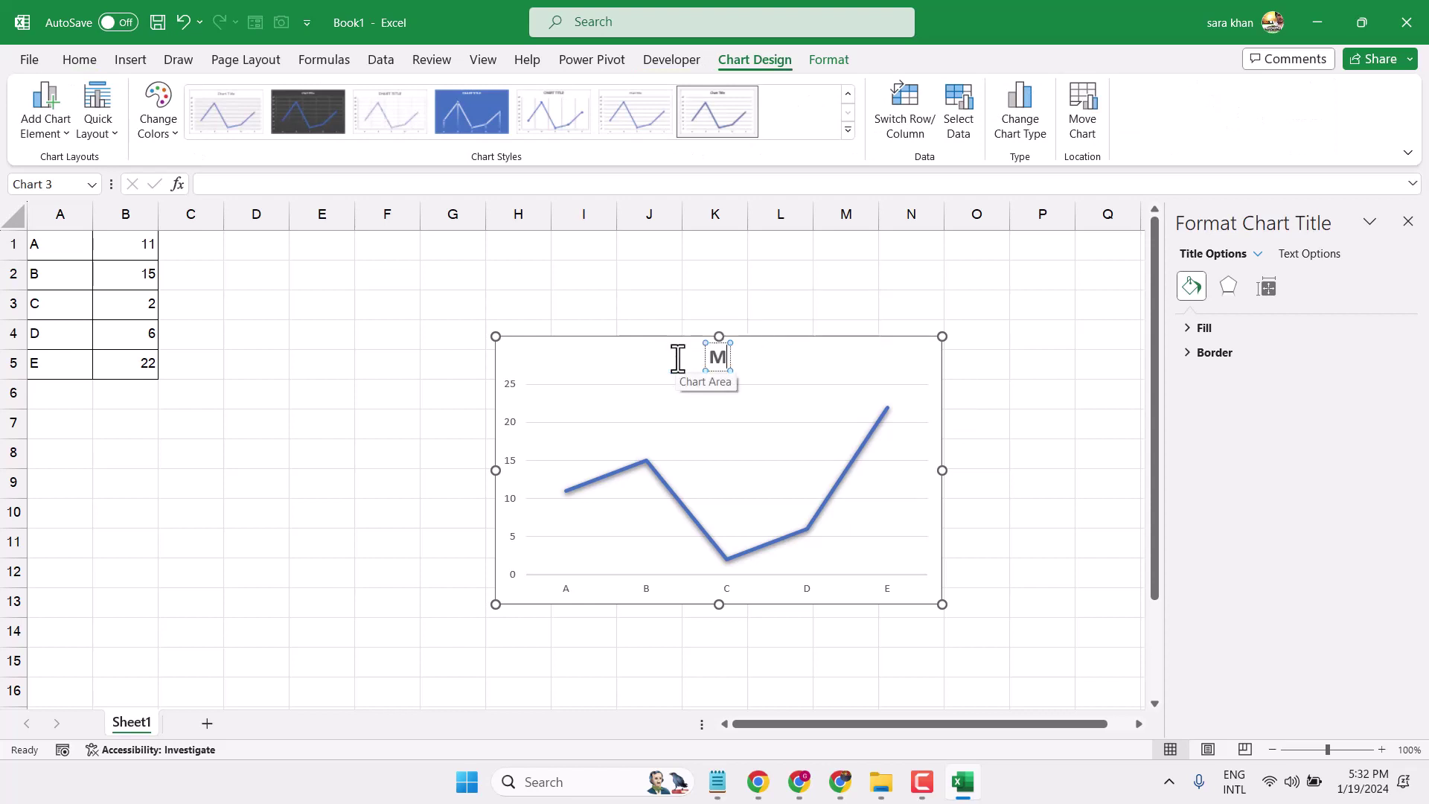
type("Y CH")
type("ART")
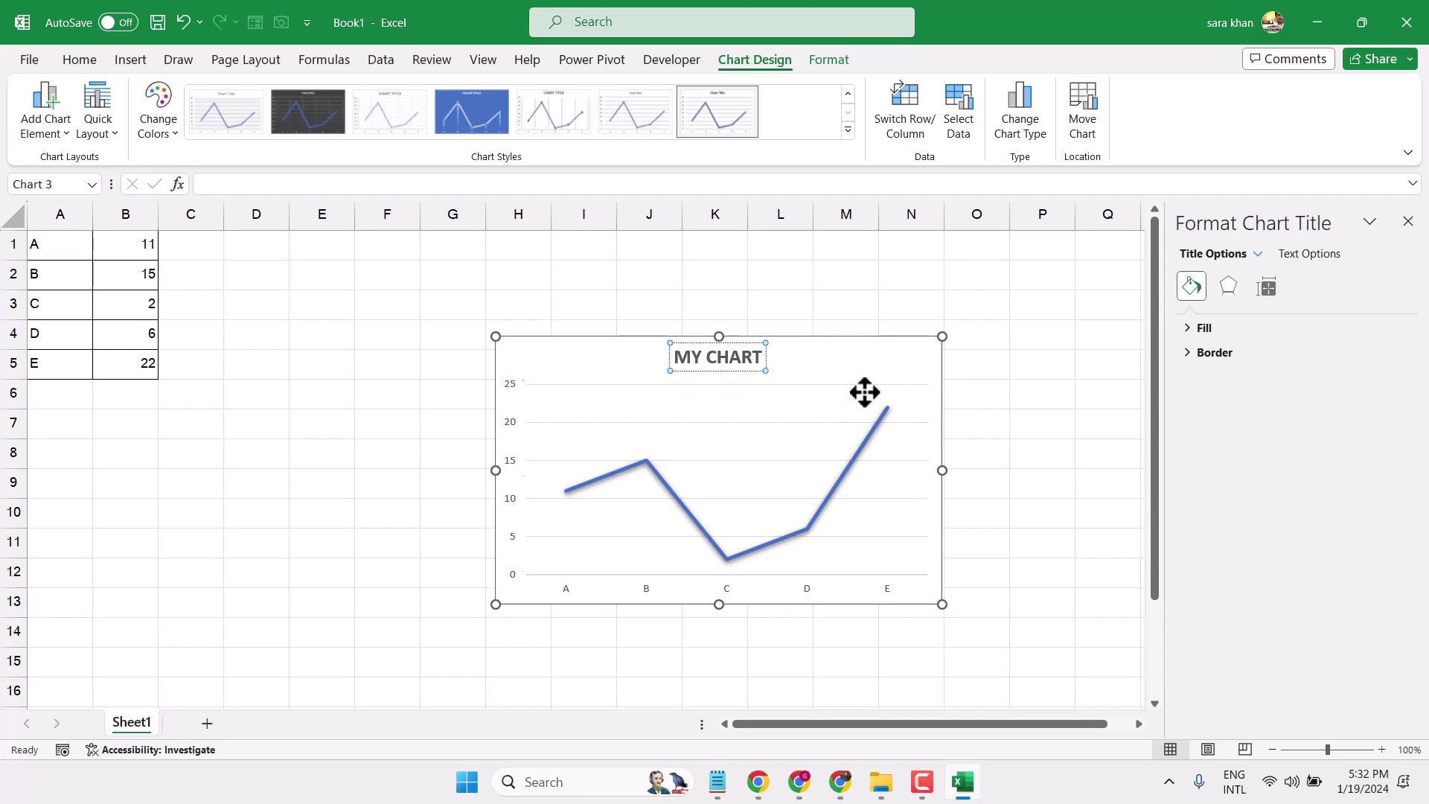
left_click(866, 392)
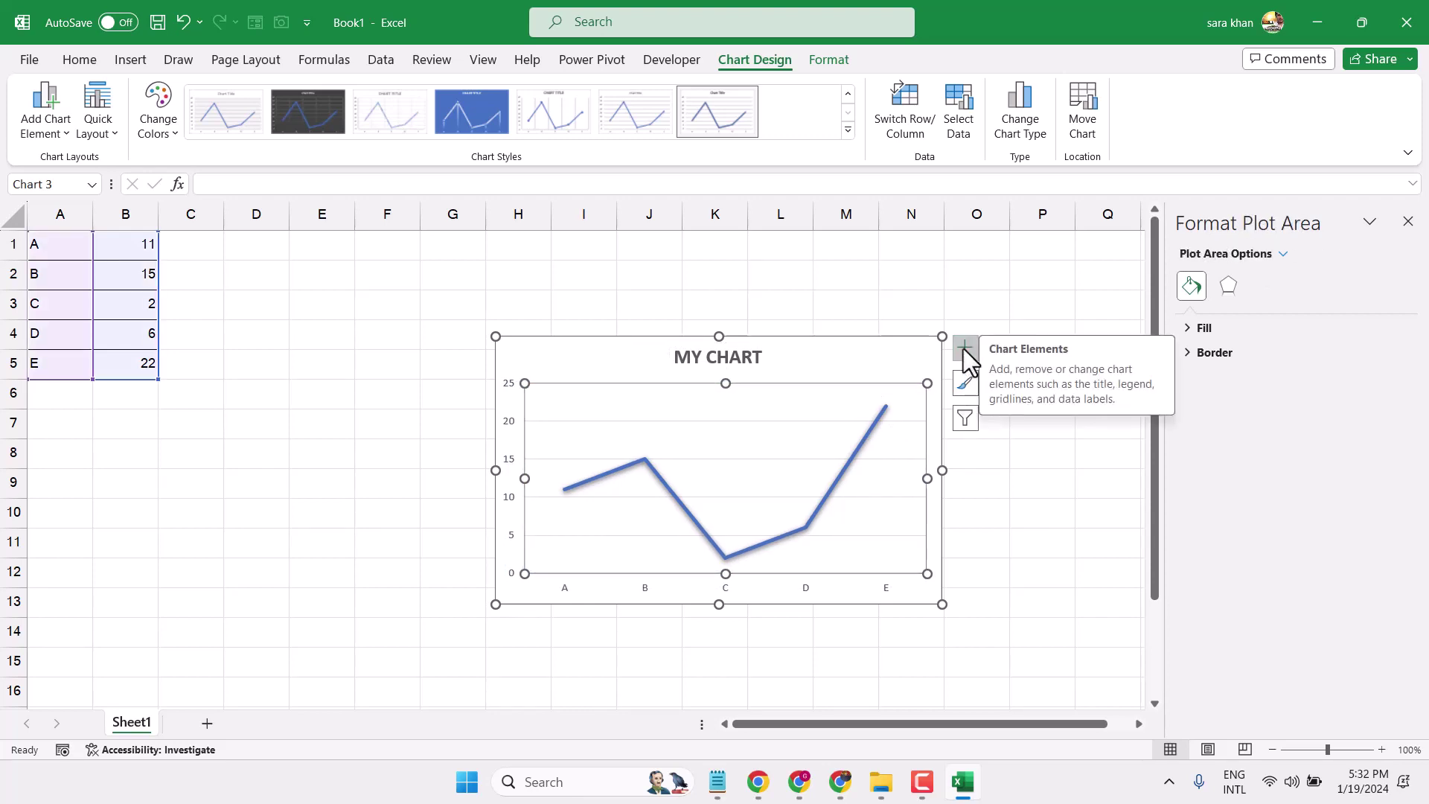
Add axis titles, data labels and a data table from Chart Elements.
left_click(966, 349)
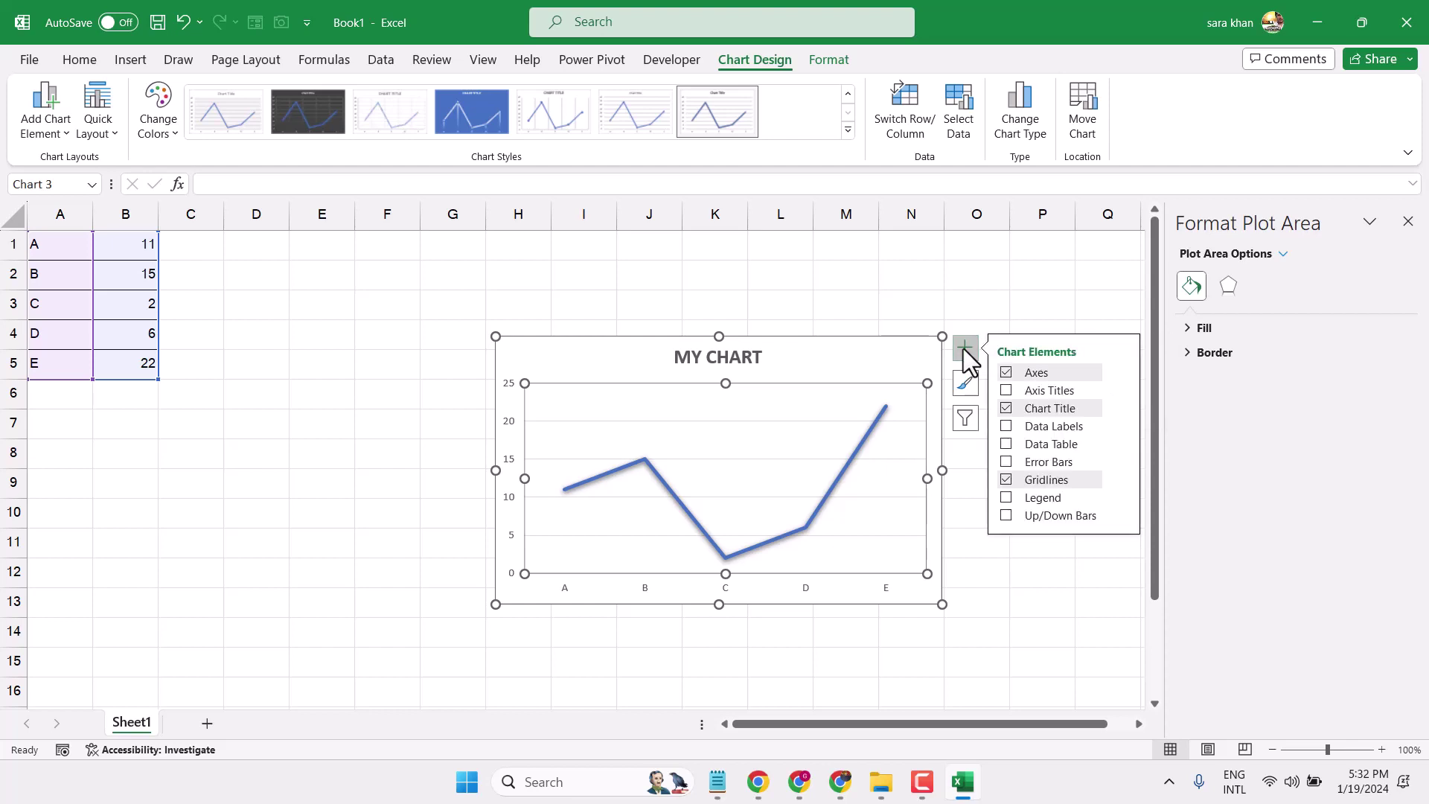
left_click(1029, 393)
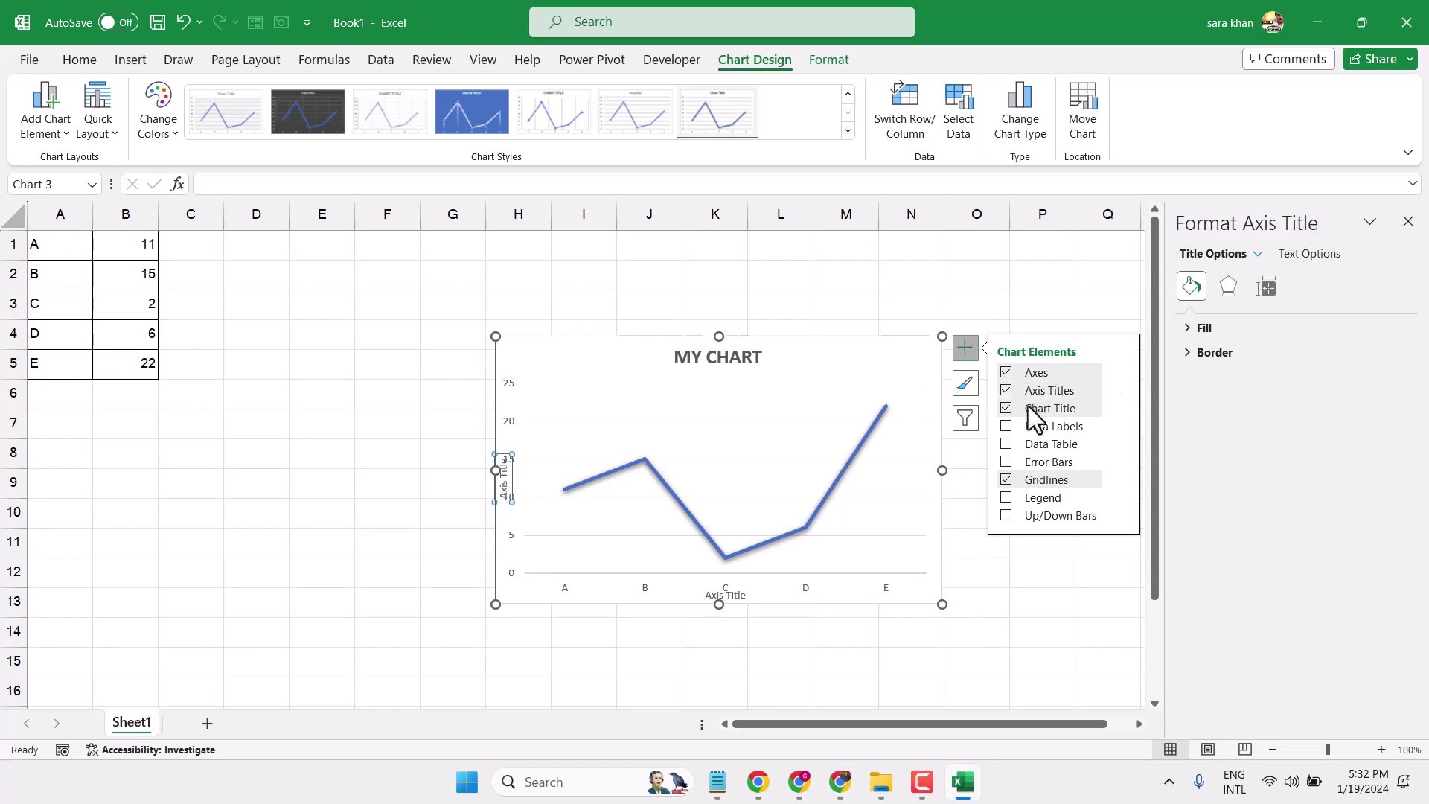
left_click(1025, 426)
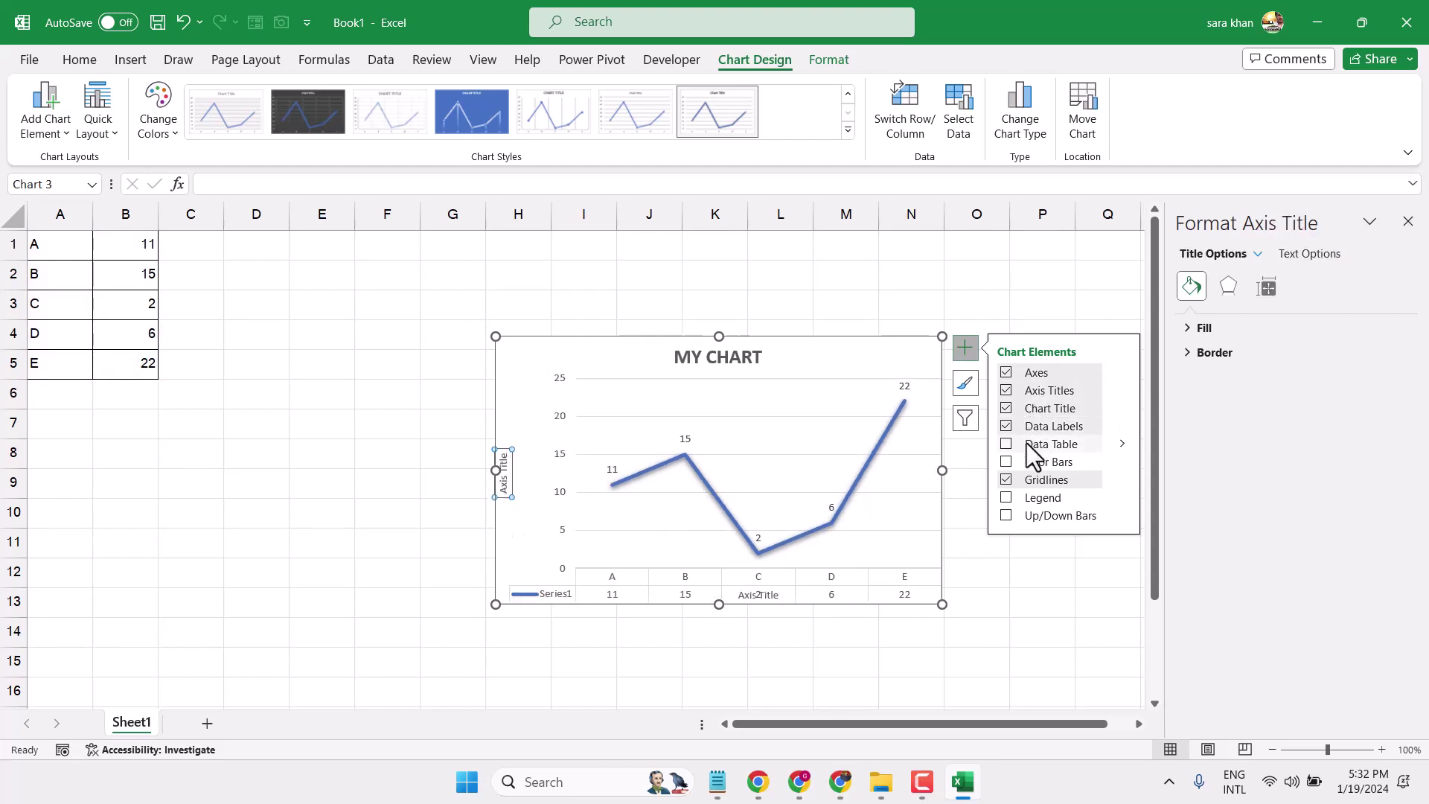
left_click(1026, 443)
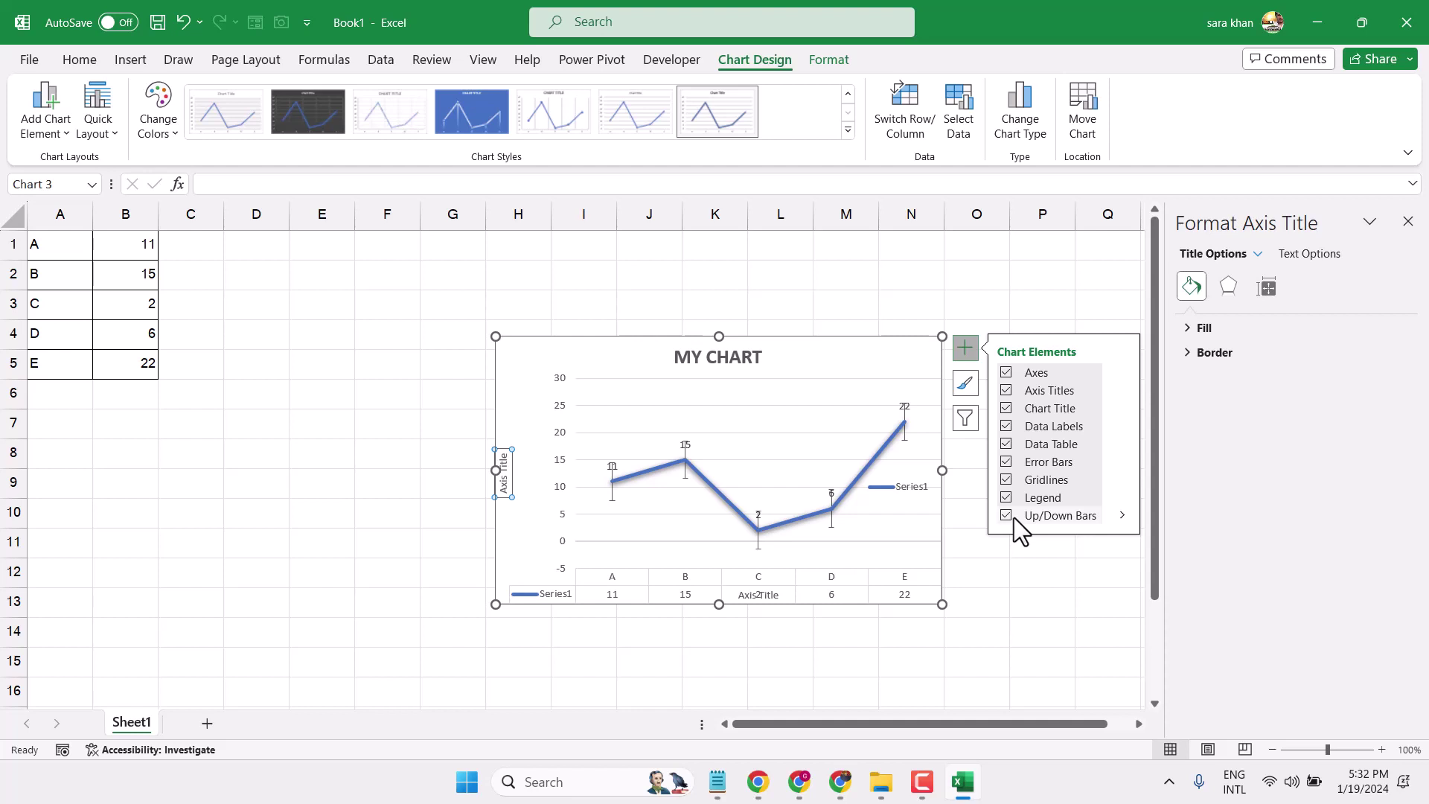
Close the formatting pane and enlarge the chart up-left and to the right.
left_click(1409, 222)
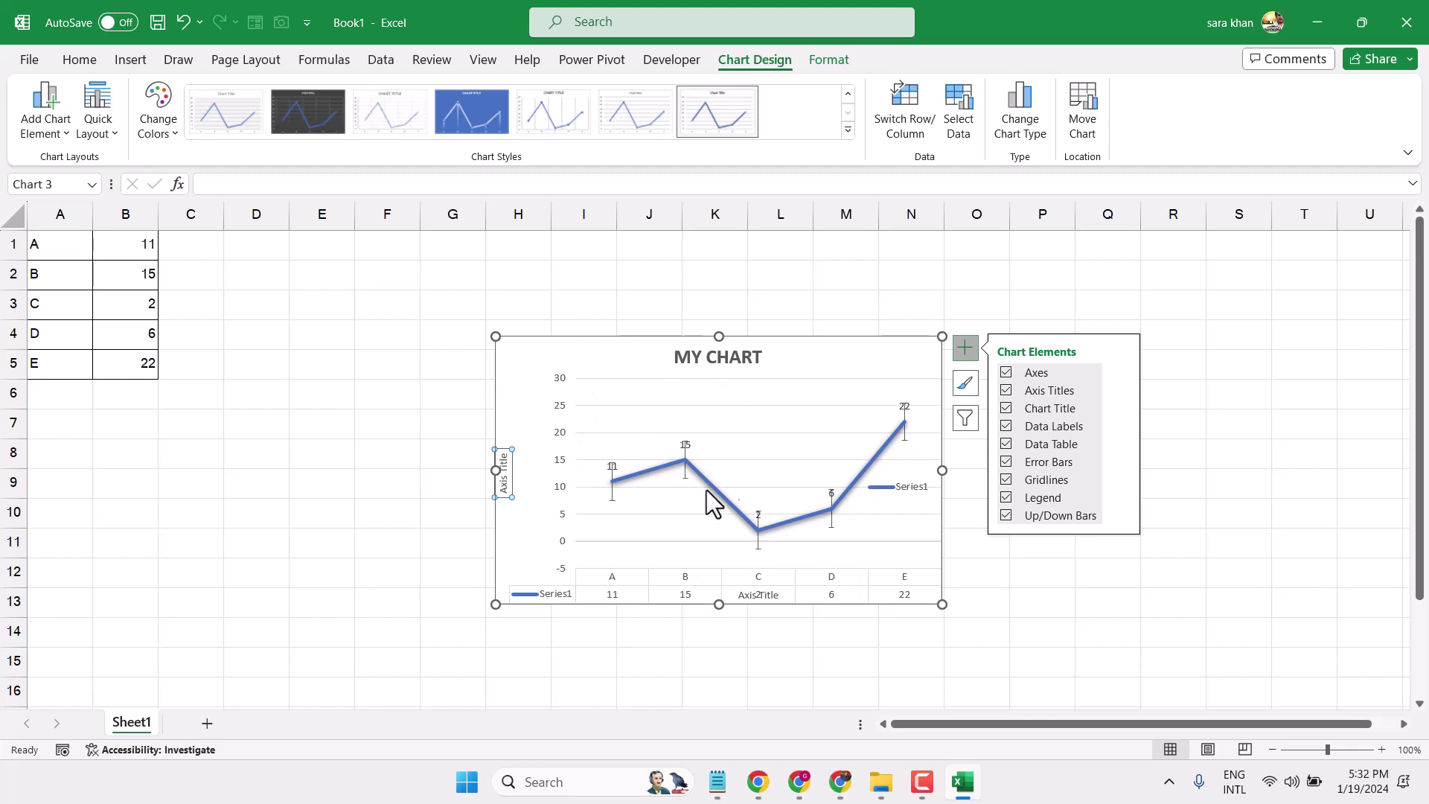
left_click_drag(496, 336, 315, 282)
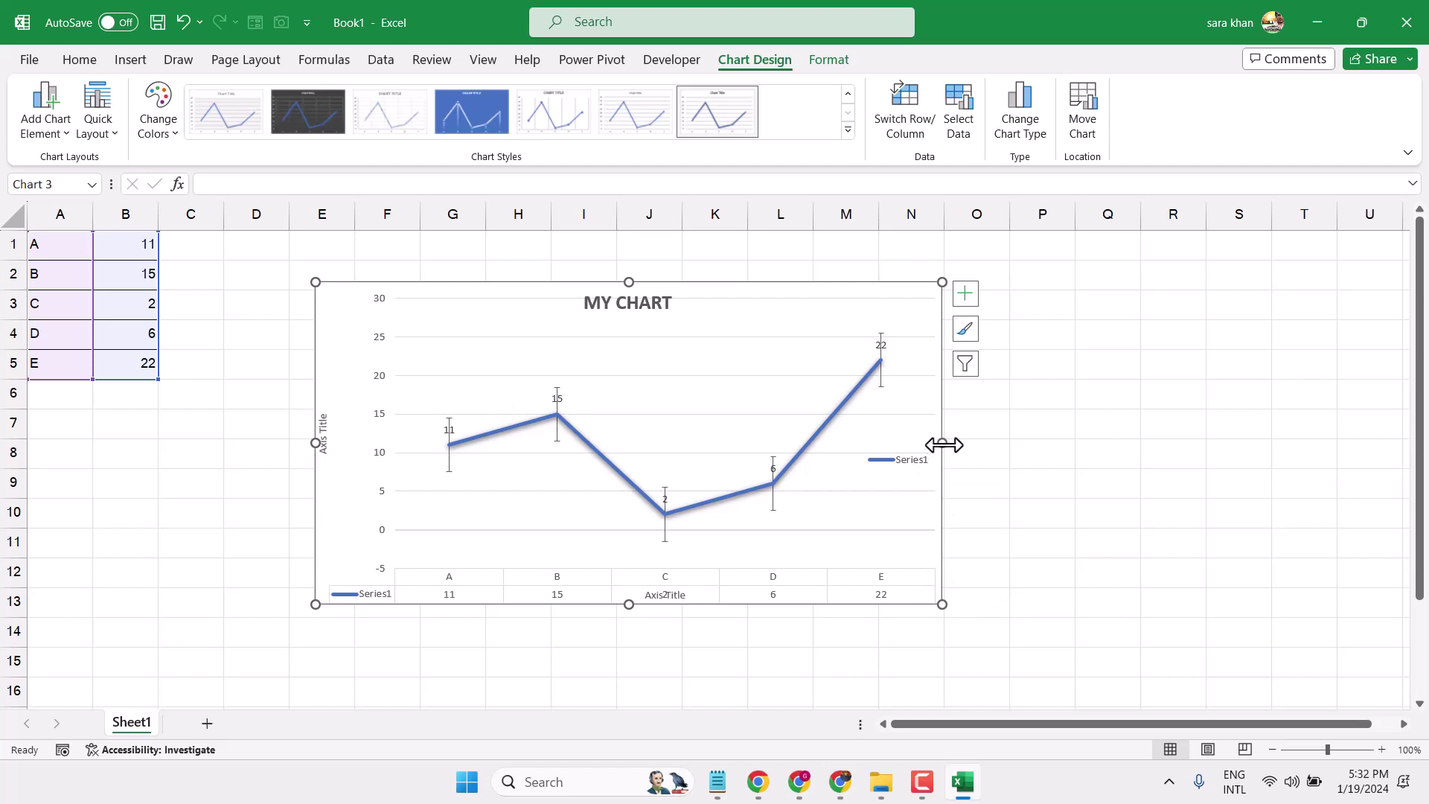
left_click_drag(943, 445, 1057, 444)
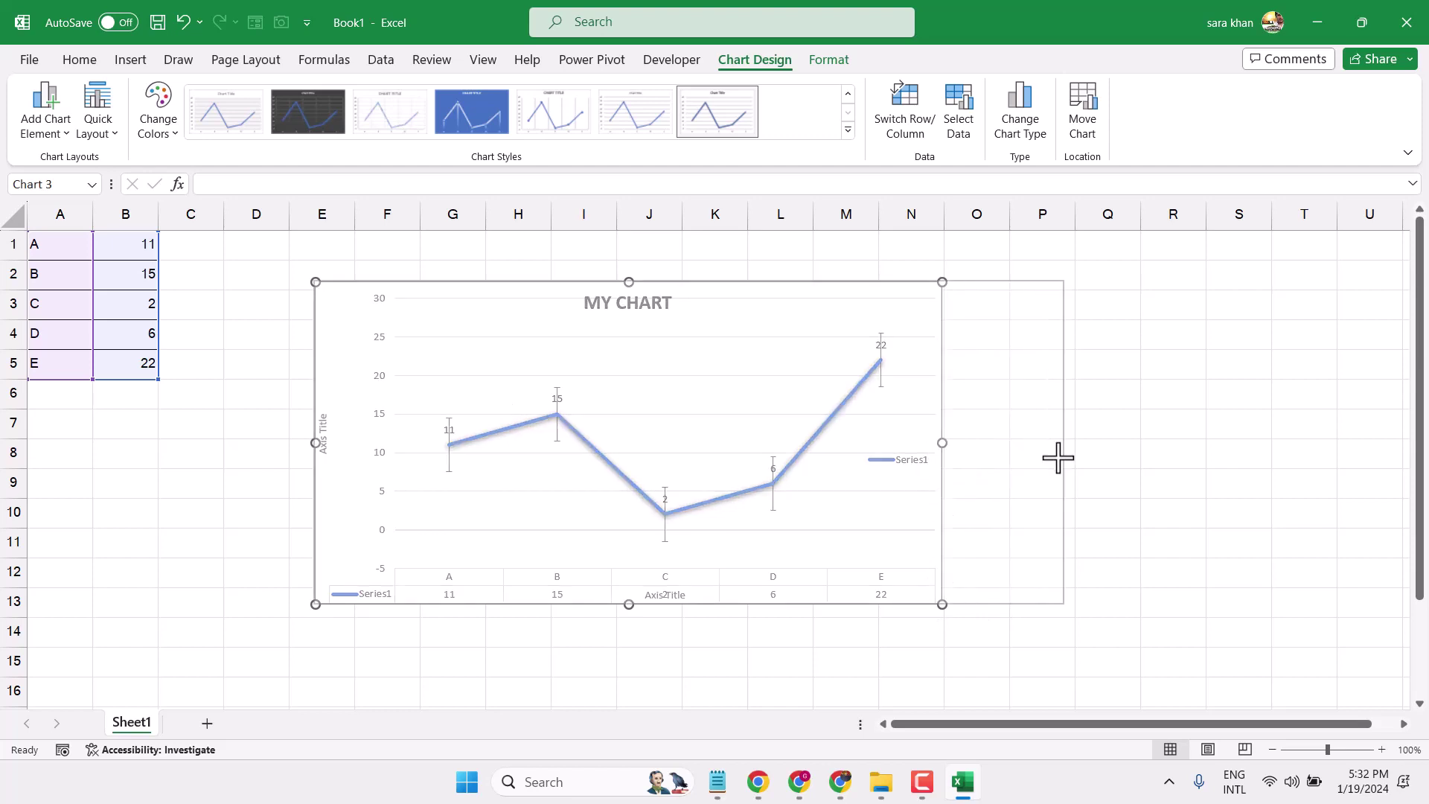
Enter F, G, H in A6:A8 and 32, 21, 4 in B6:B8.
left_click(41, 393)
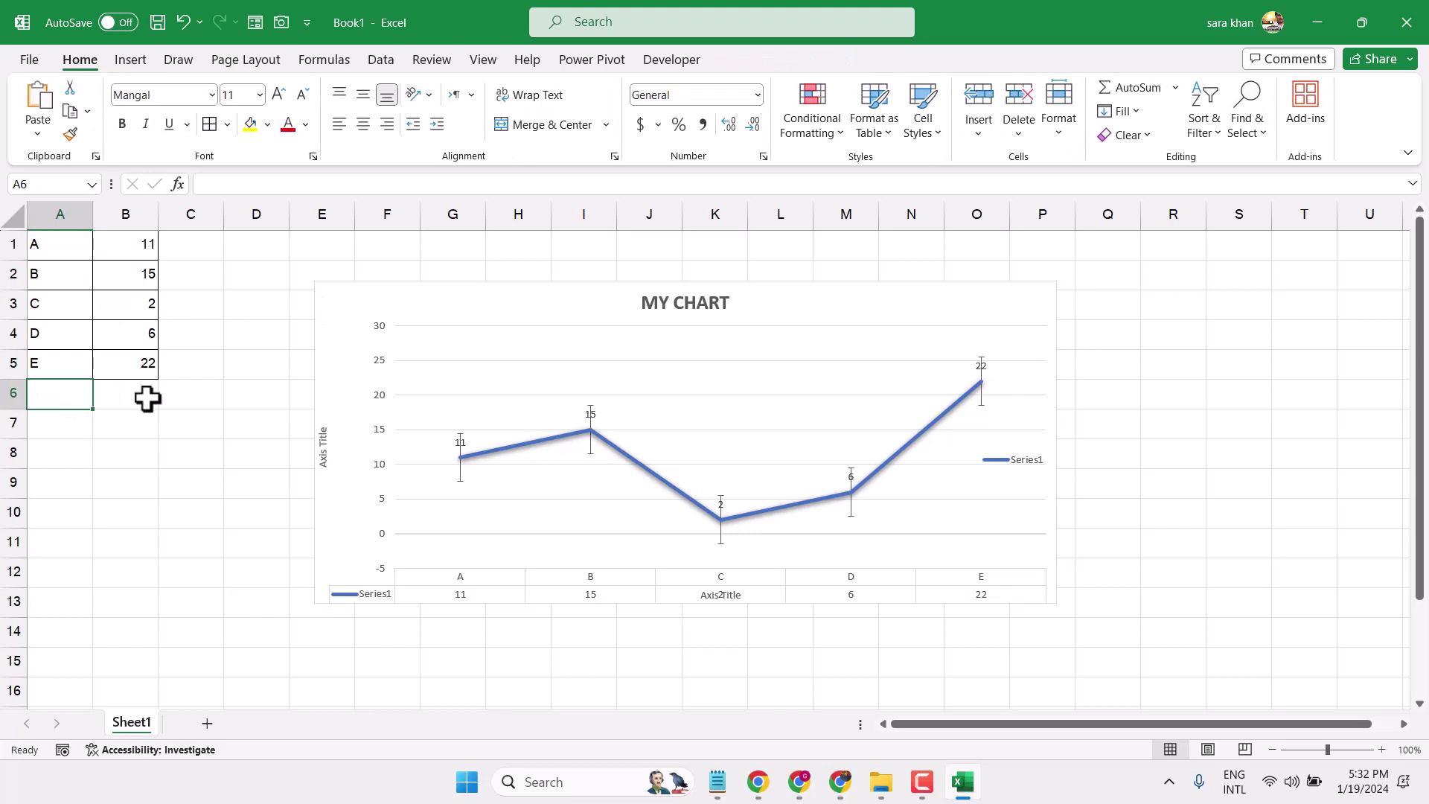
type("F")
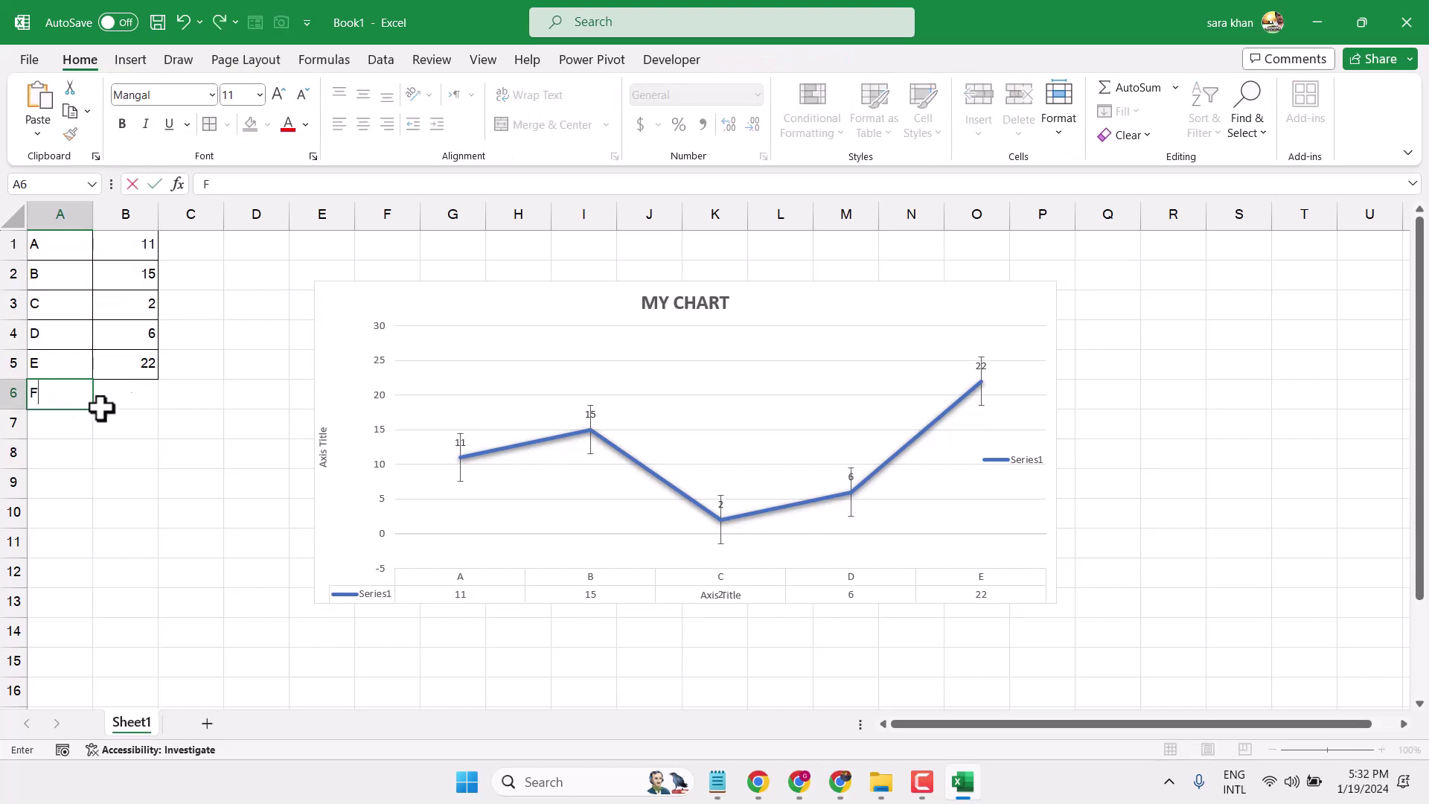
left_click(65, 424)
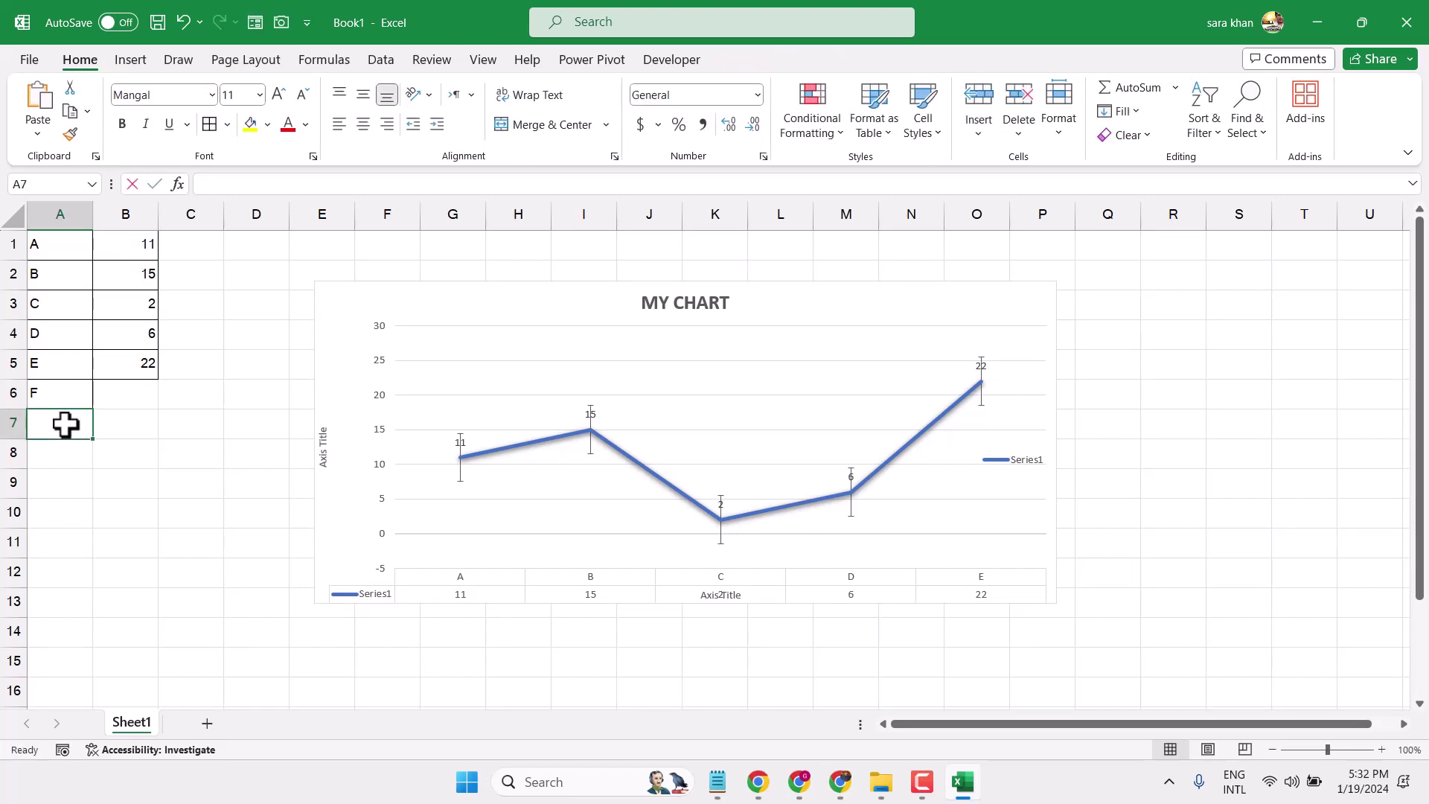
type("G")
left_click(56, 454)
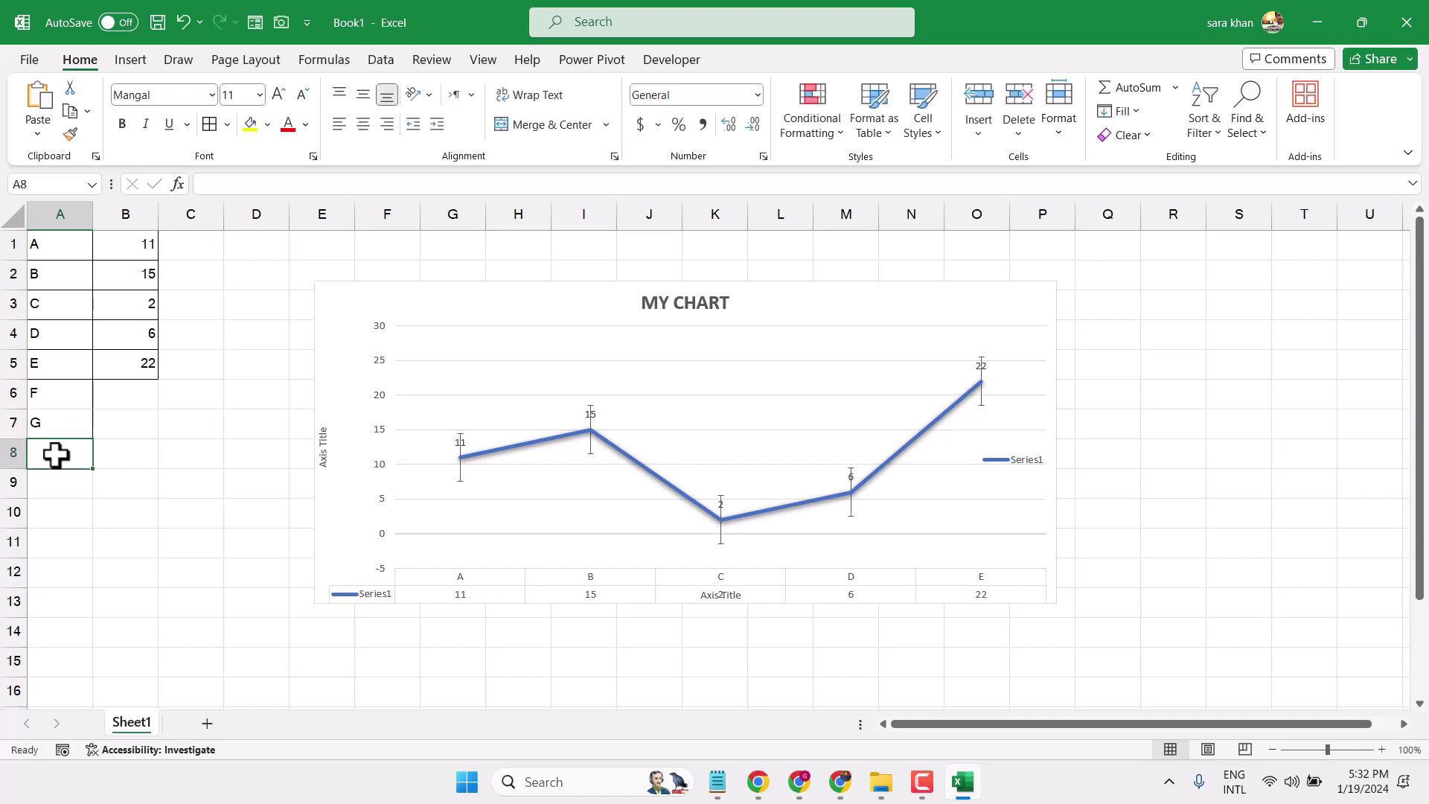
type("H")
left_click(123, 391)
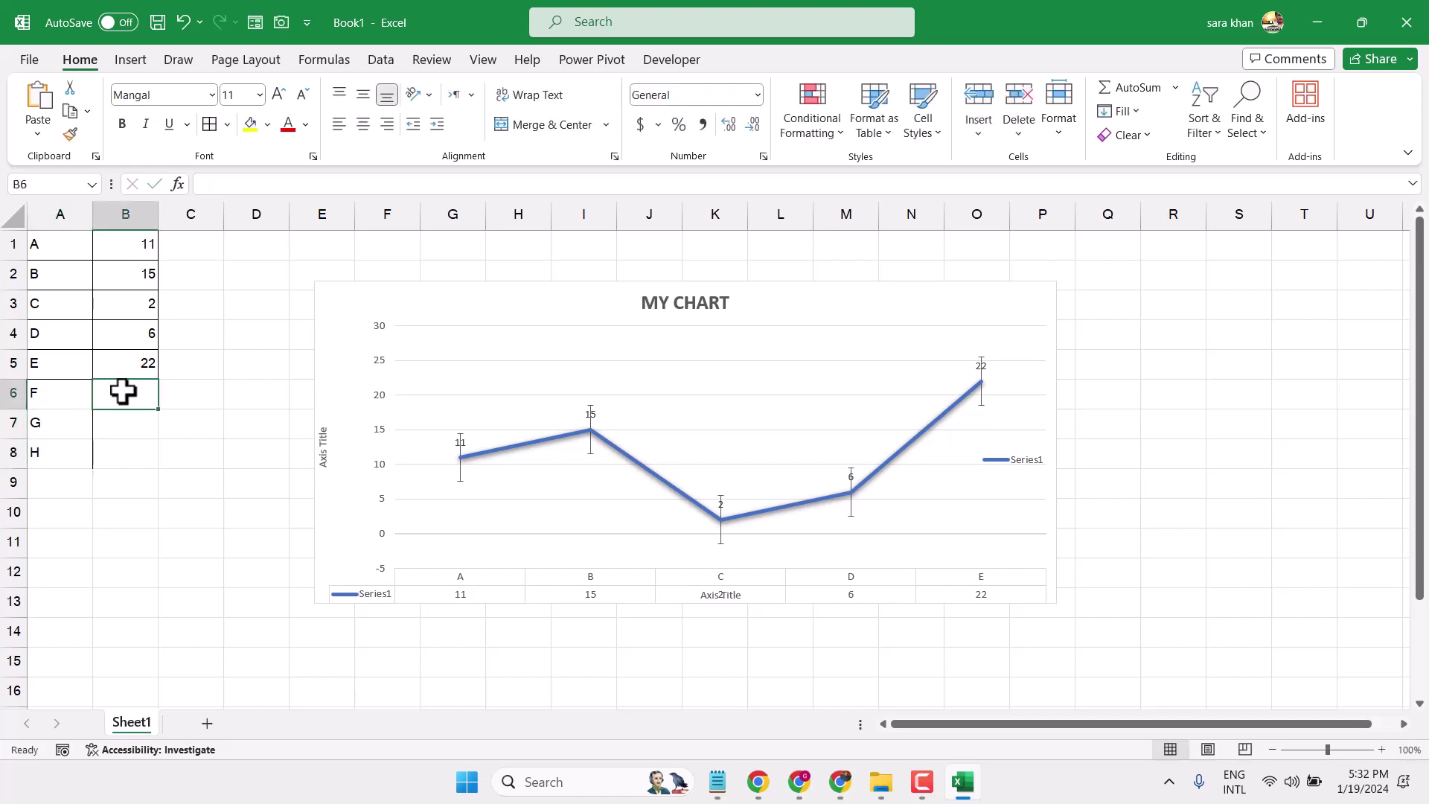
type("32")
left_click(118, 424)
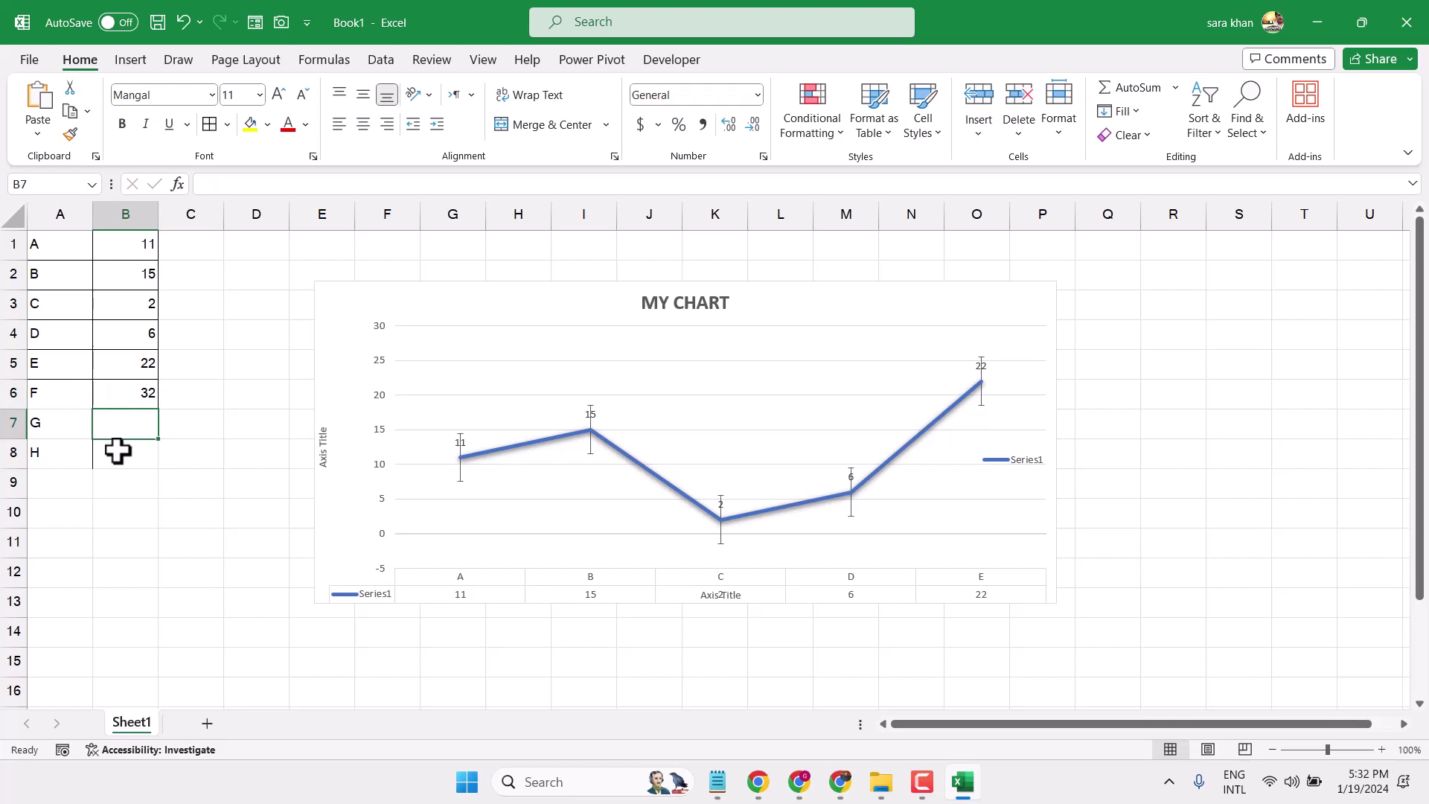
type("21")
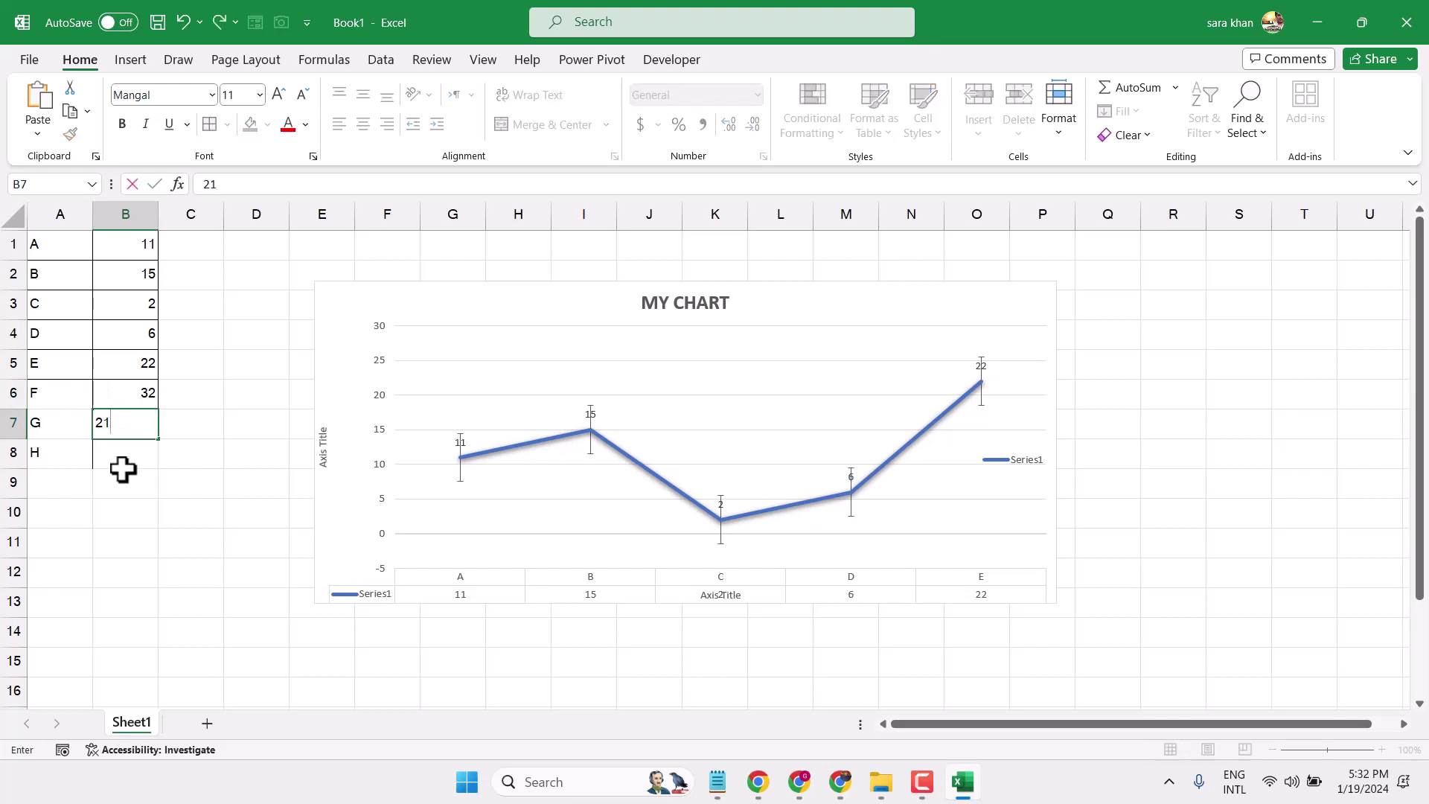
left_click(121, 467)
type("4")
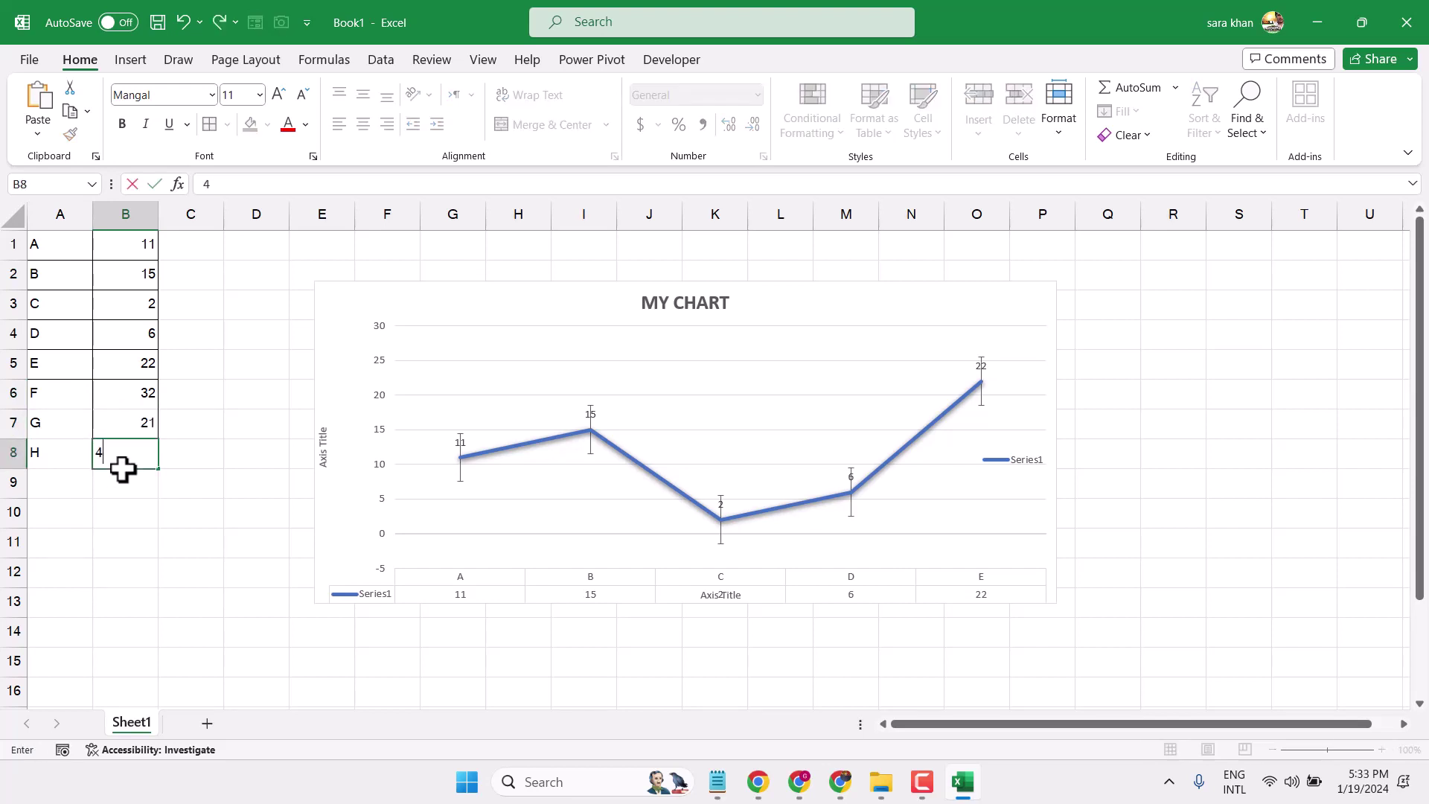
left_click(213, 367)
Chart A1:B8 as a line chart with markers and apply a vertical-gridline style.
left_click(404, 304)
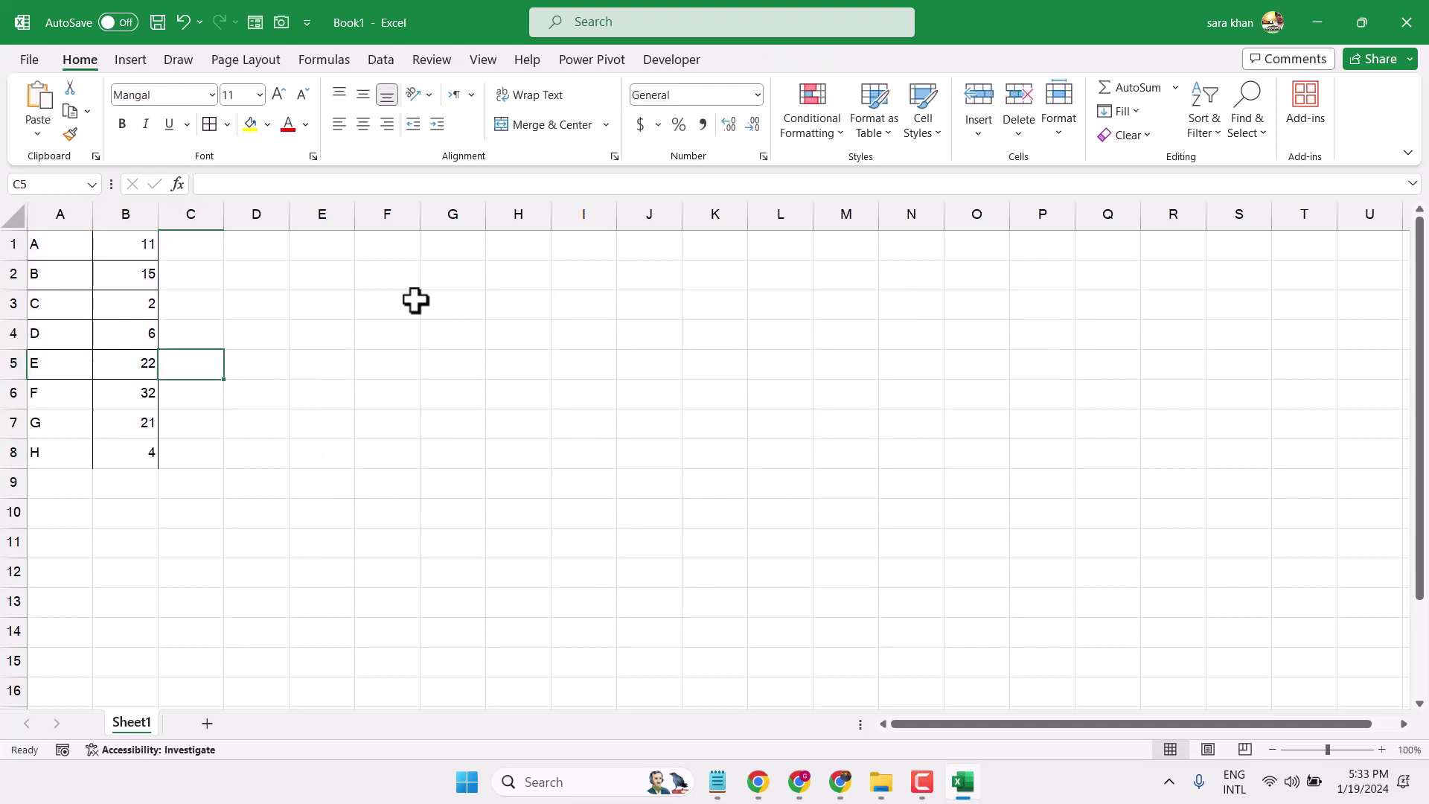
left_click_drag(45, 239, 137, 451)
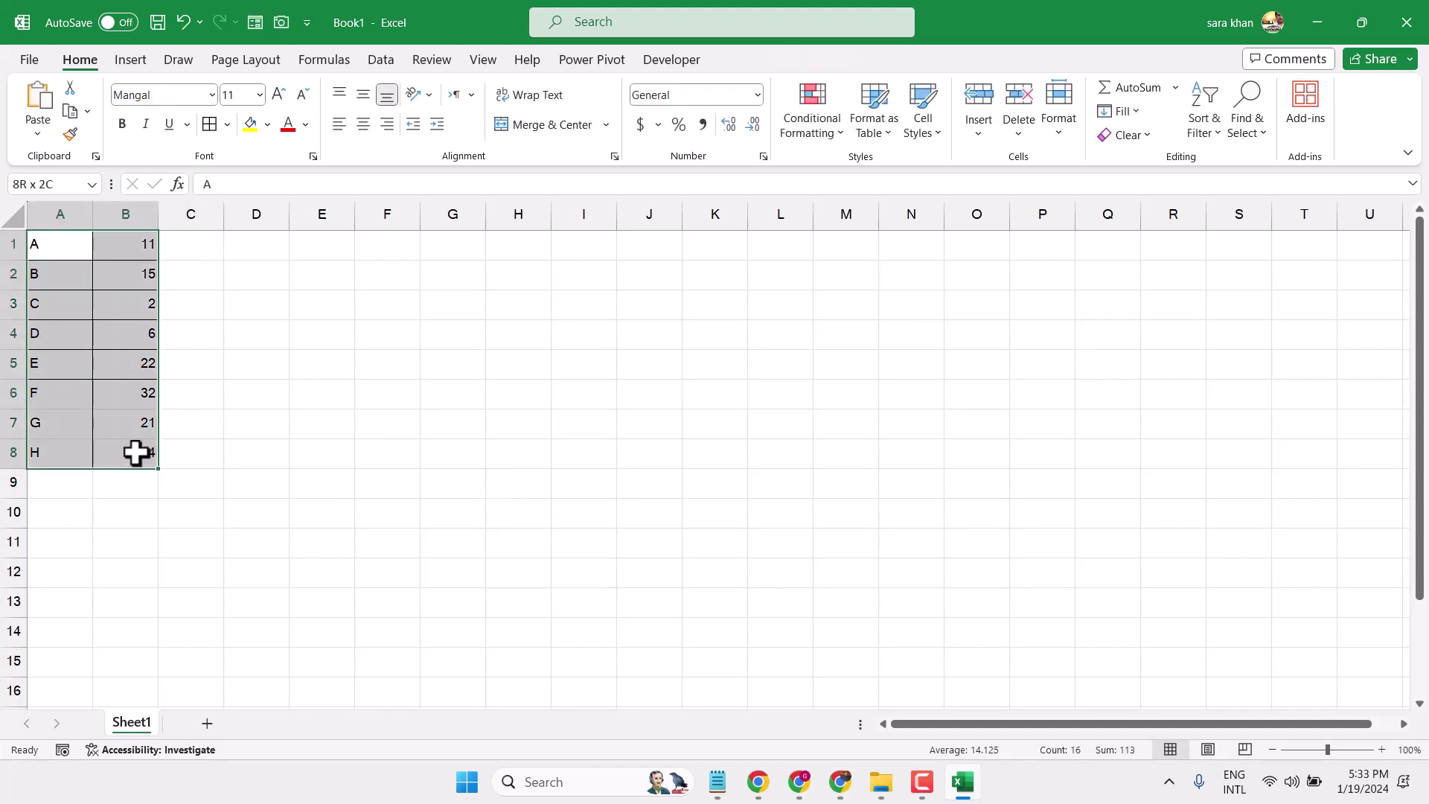
left_click(136, 59)
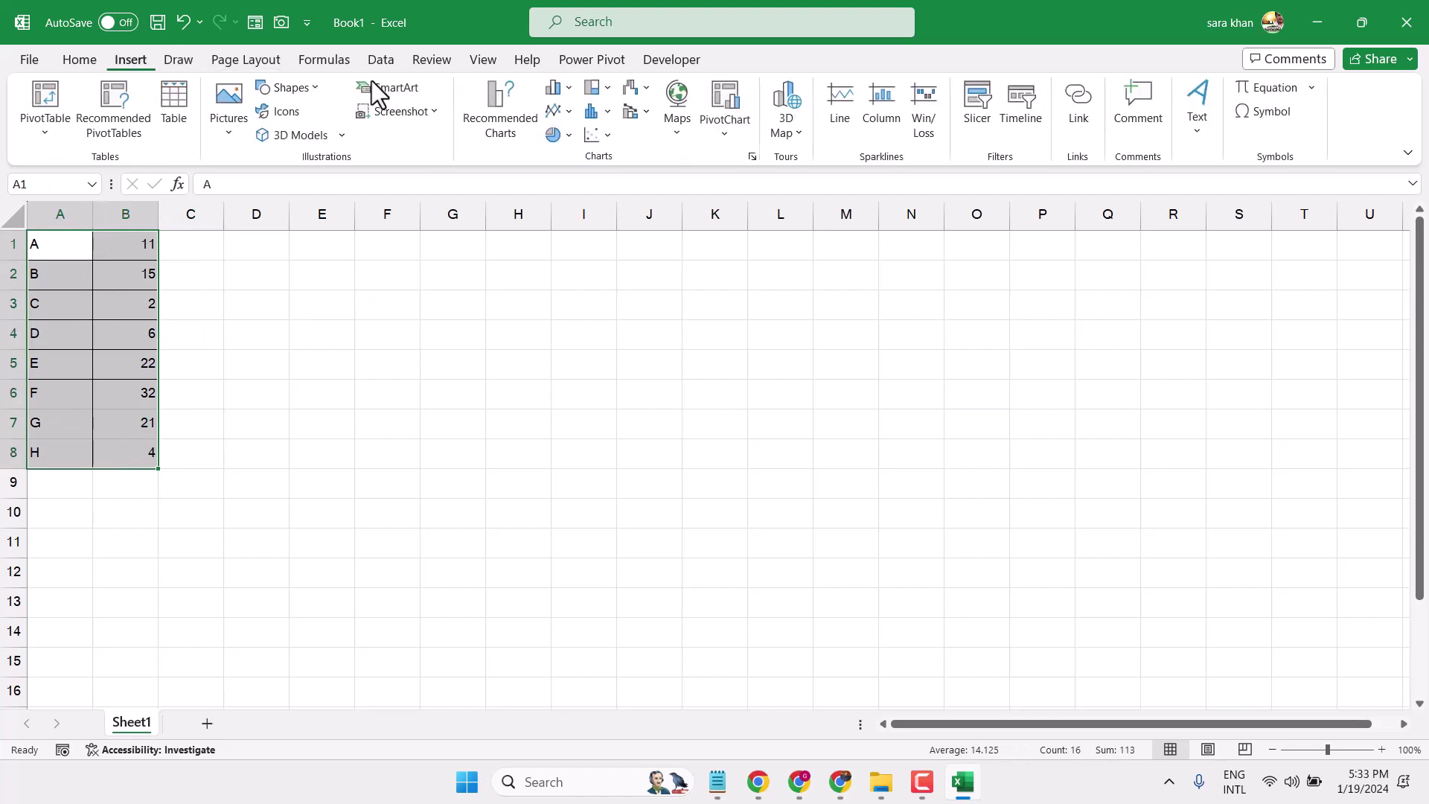
left_click(564, 111)
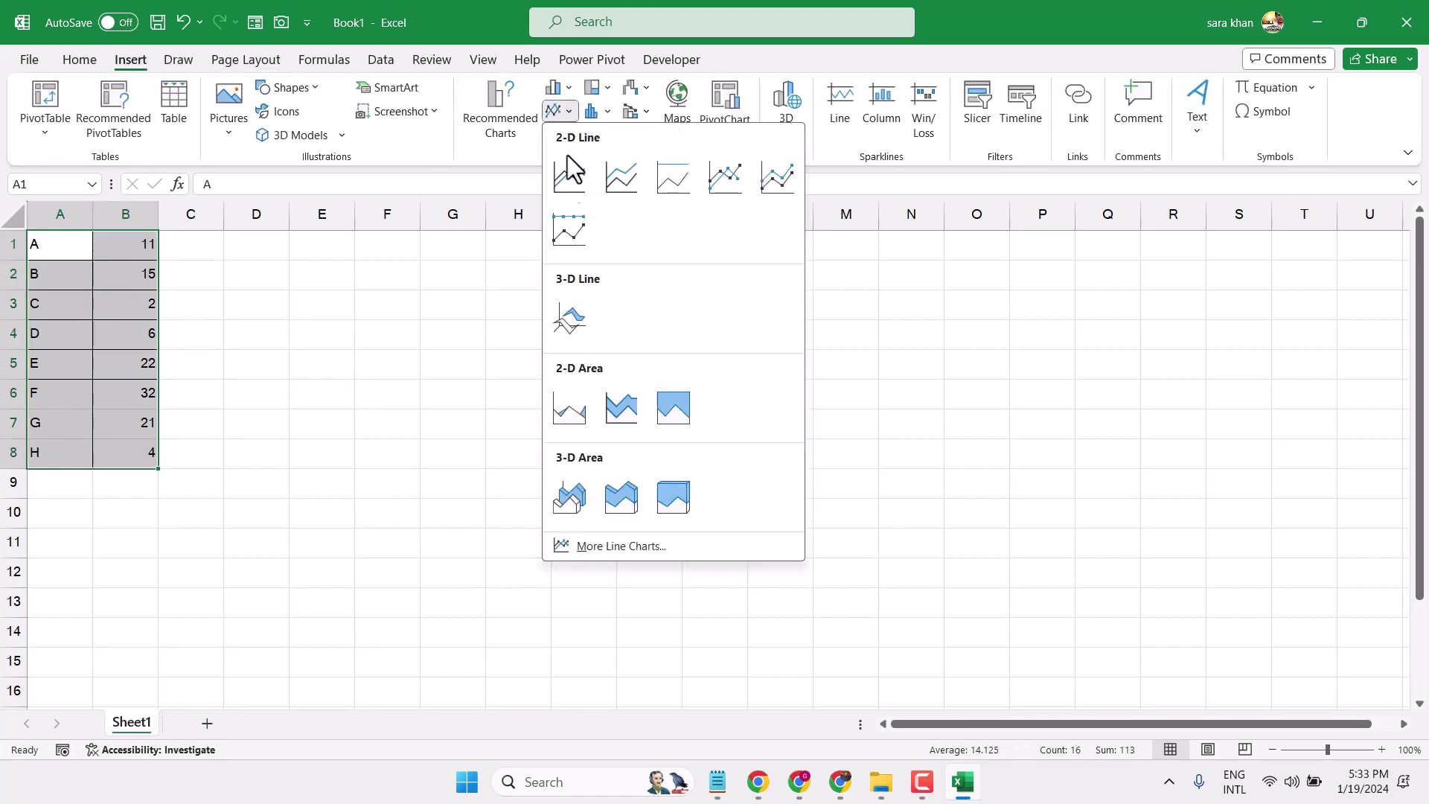
left_click(768, 189)
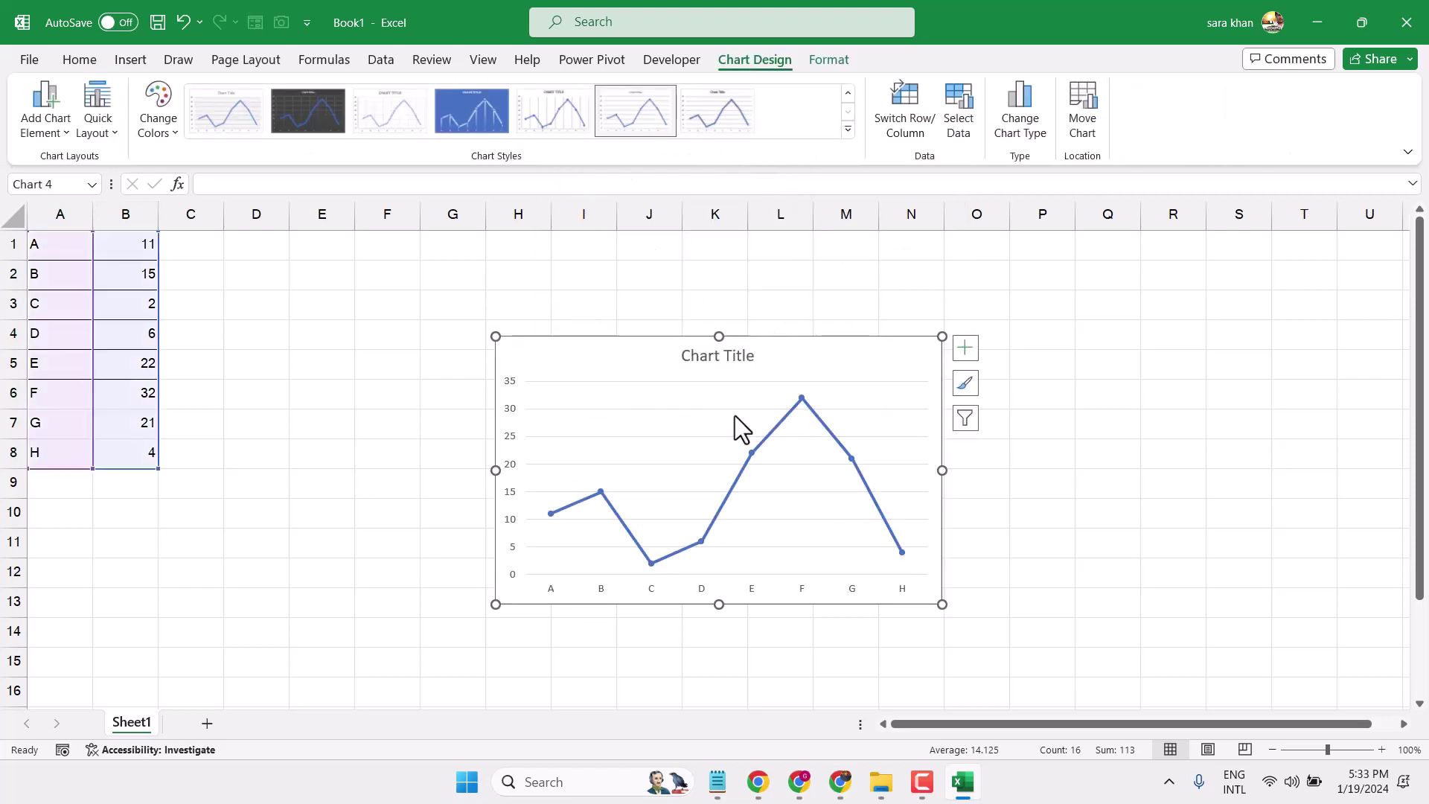
left_click(567, 113)
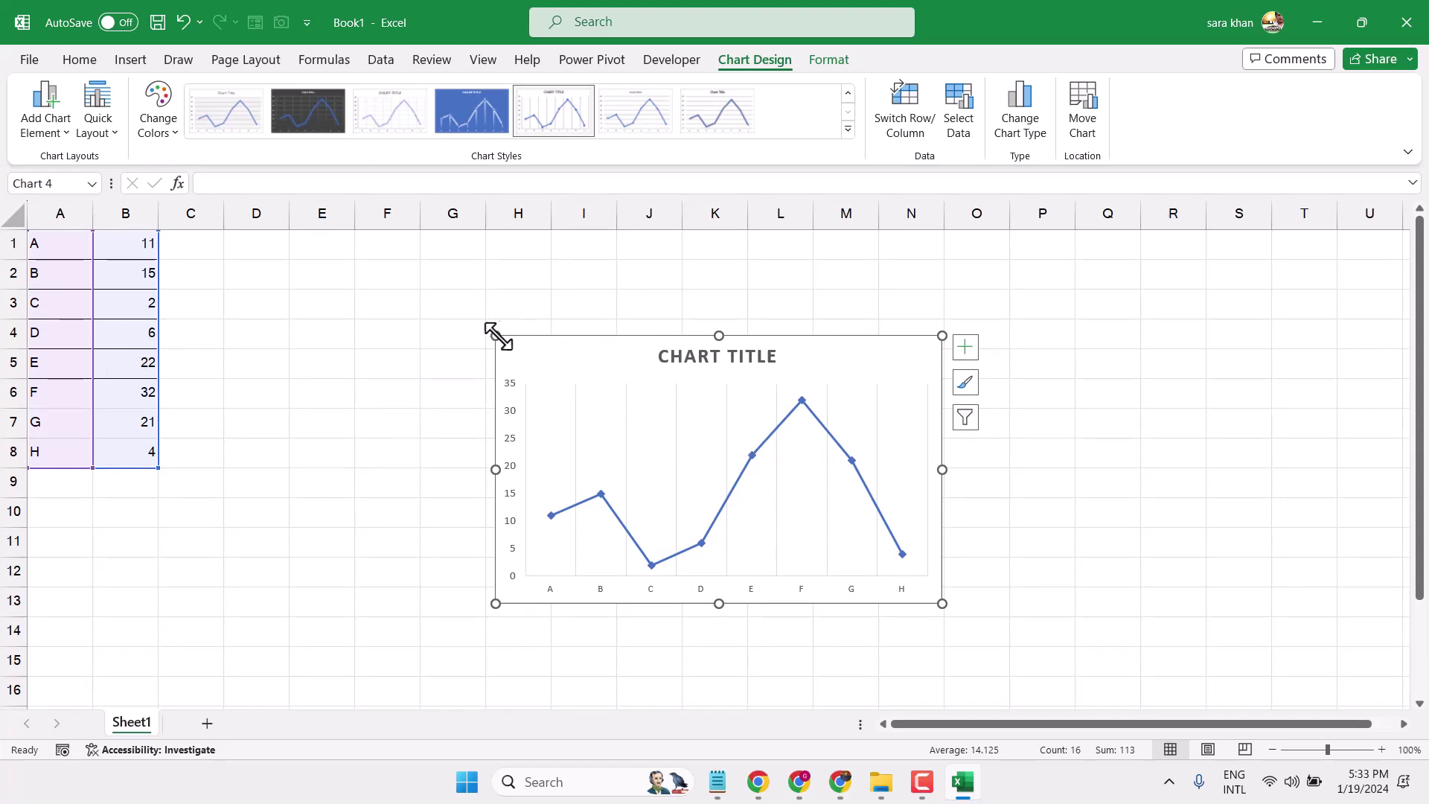
Enlarge the chart up and left, and add data labels, error bars and a legend.
left_click_drag(496, 336, 373, 319)
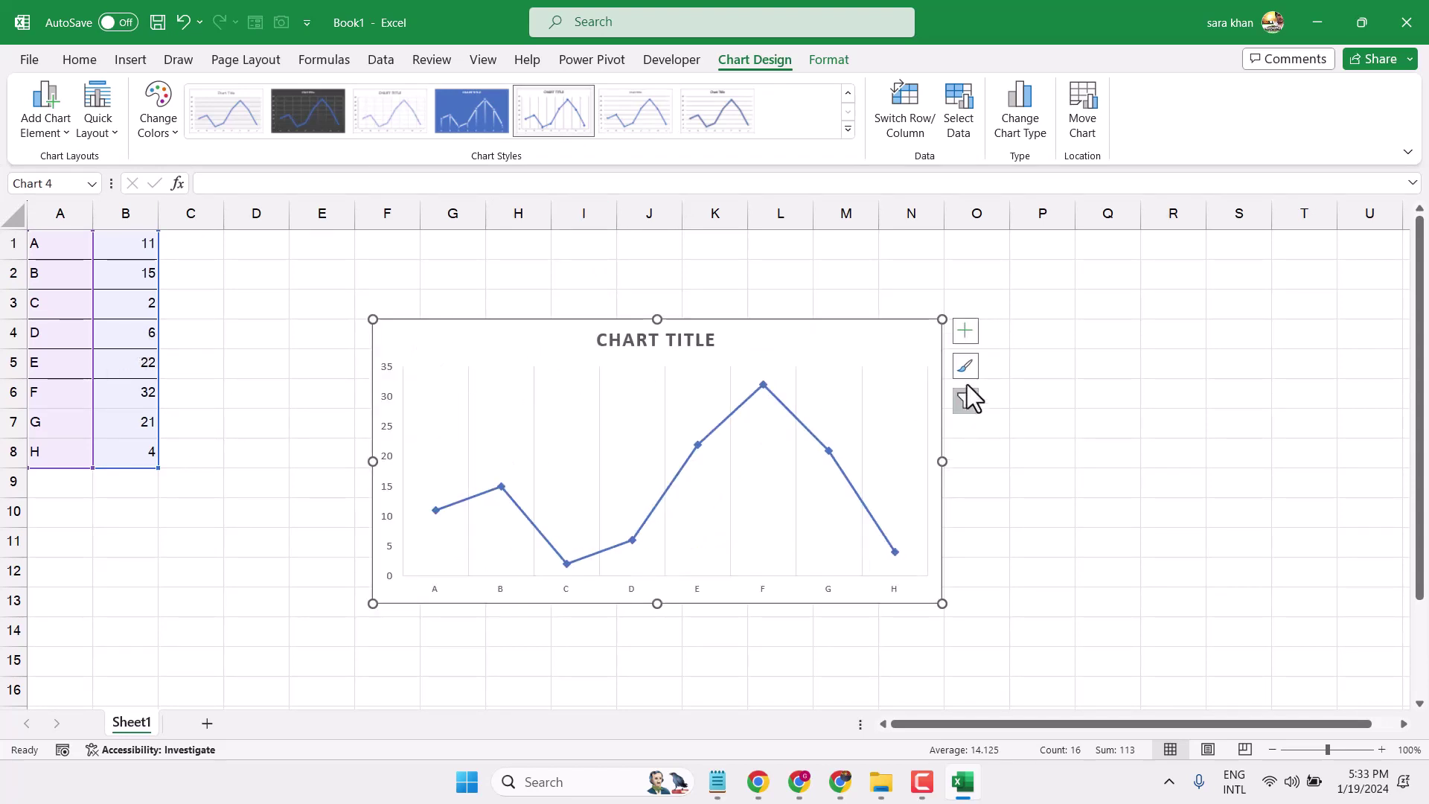
left_click(964, 333)
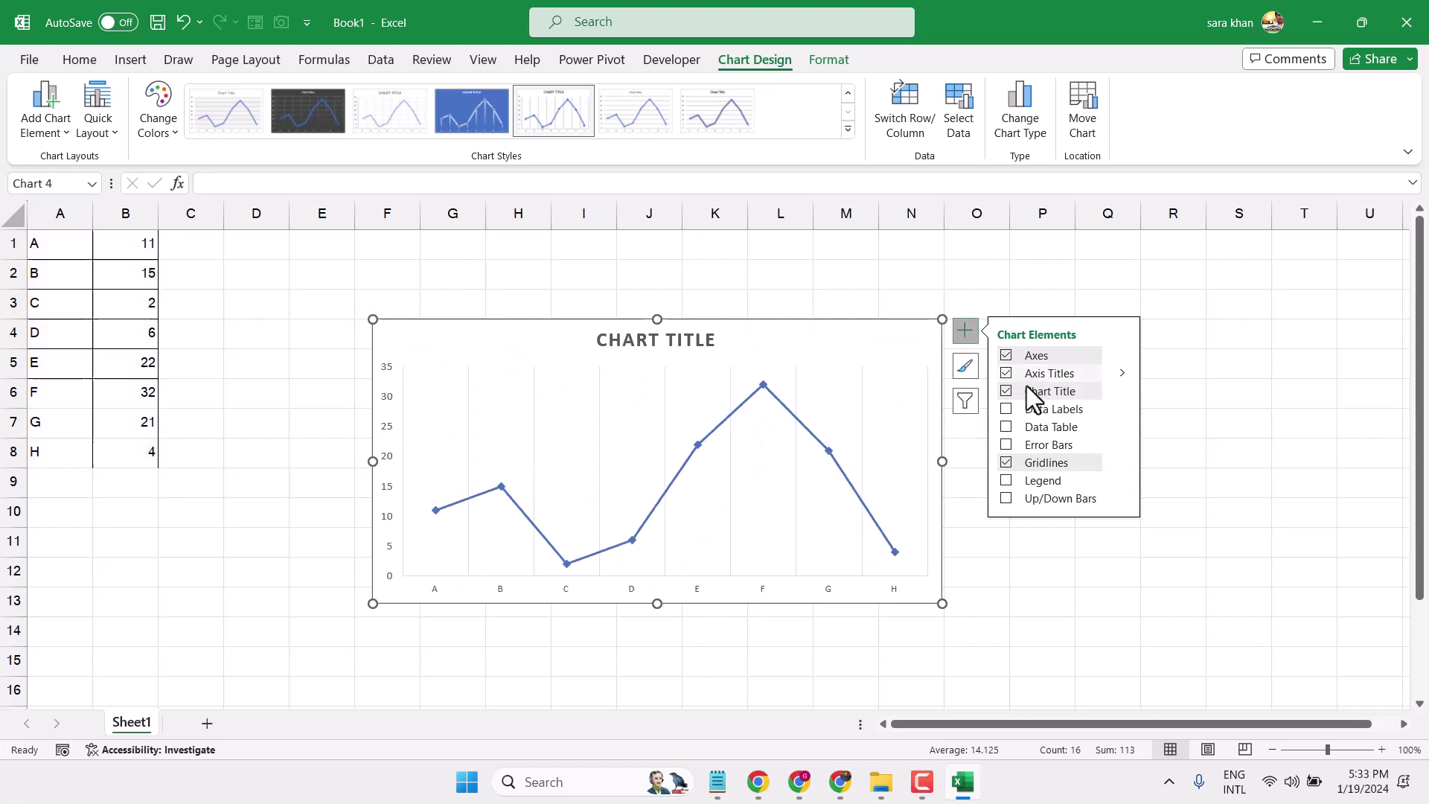
left_click(1026, 410)
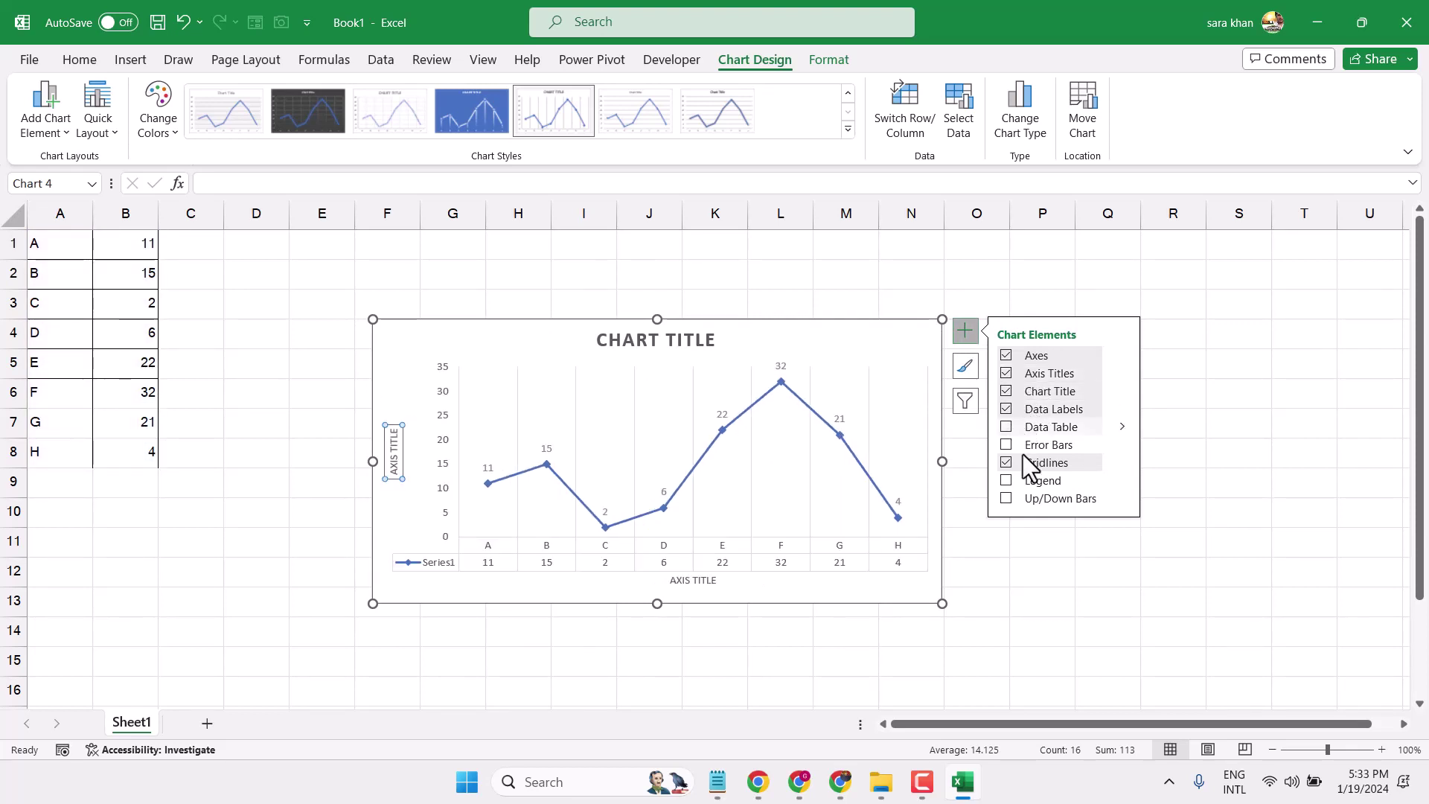
left_click(1019, 446)
left_click(1025, 481)
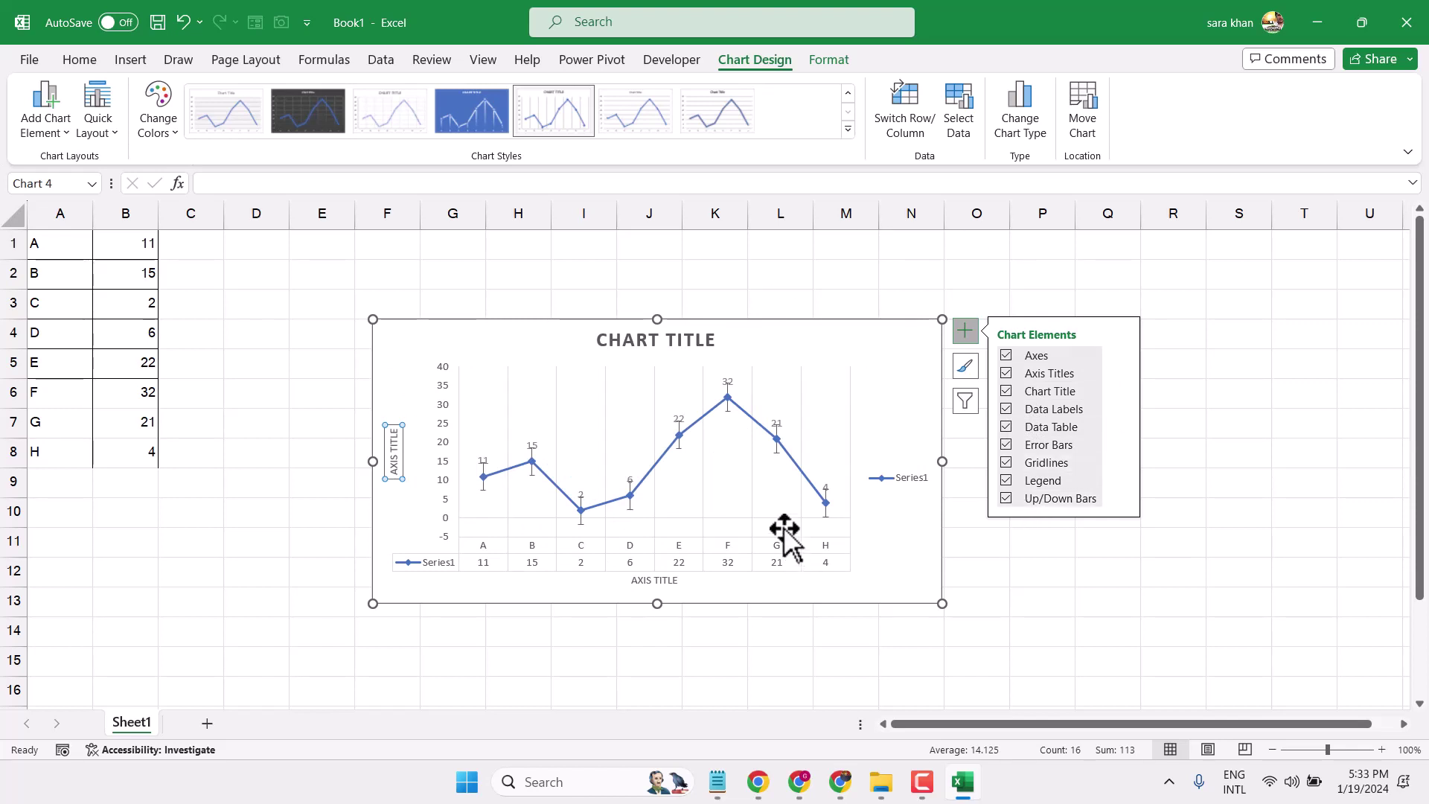
Select the source data cells down through row 8, then reselect the chart.
left_click_drag(37, 243, 129, 430)
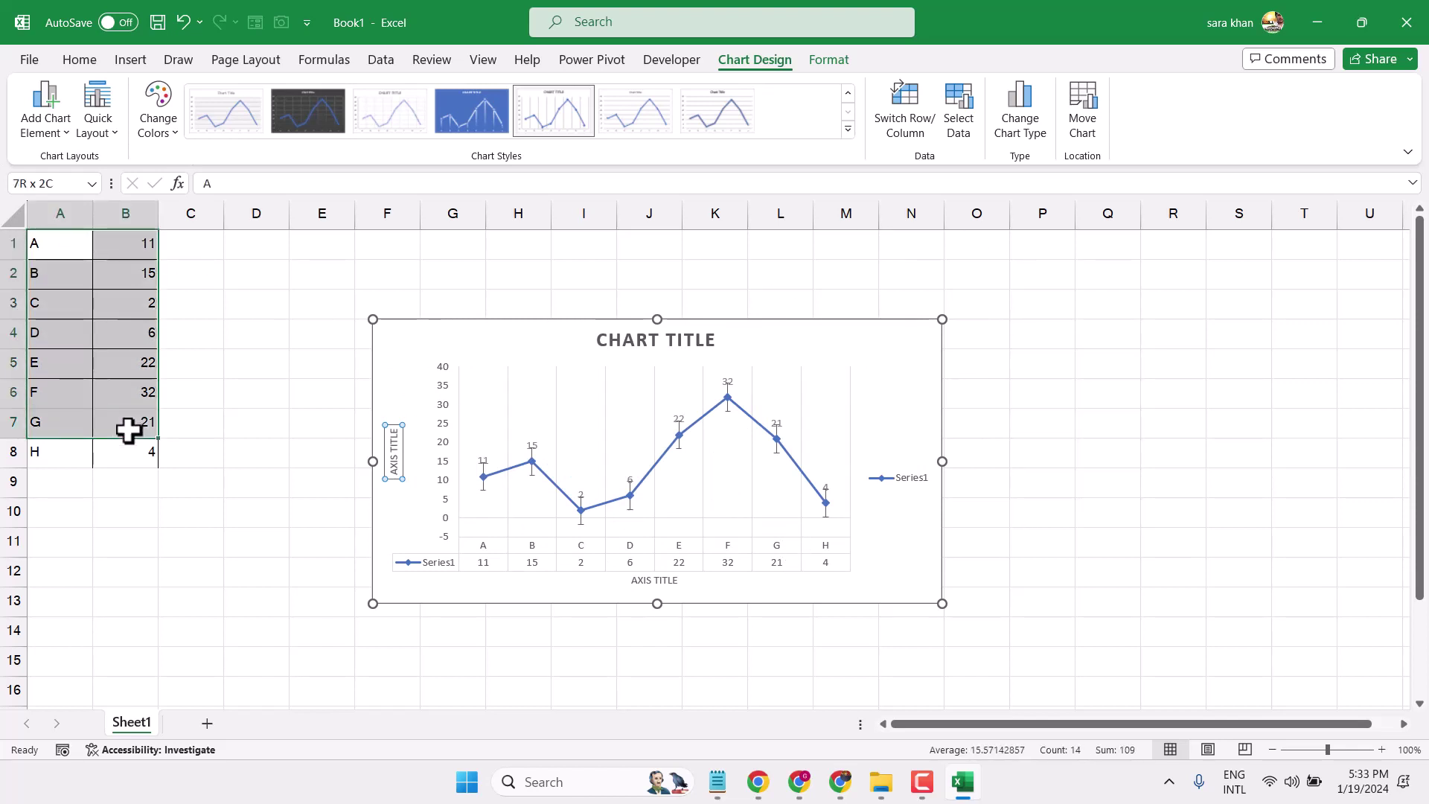
left_click_drag(128, 430, 124, 453)
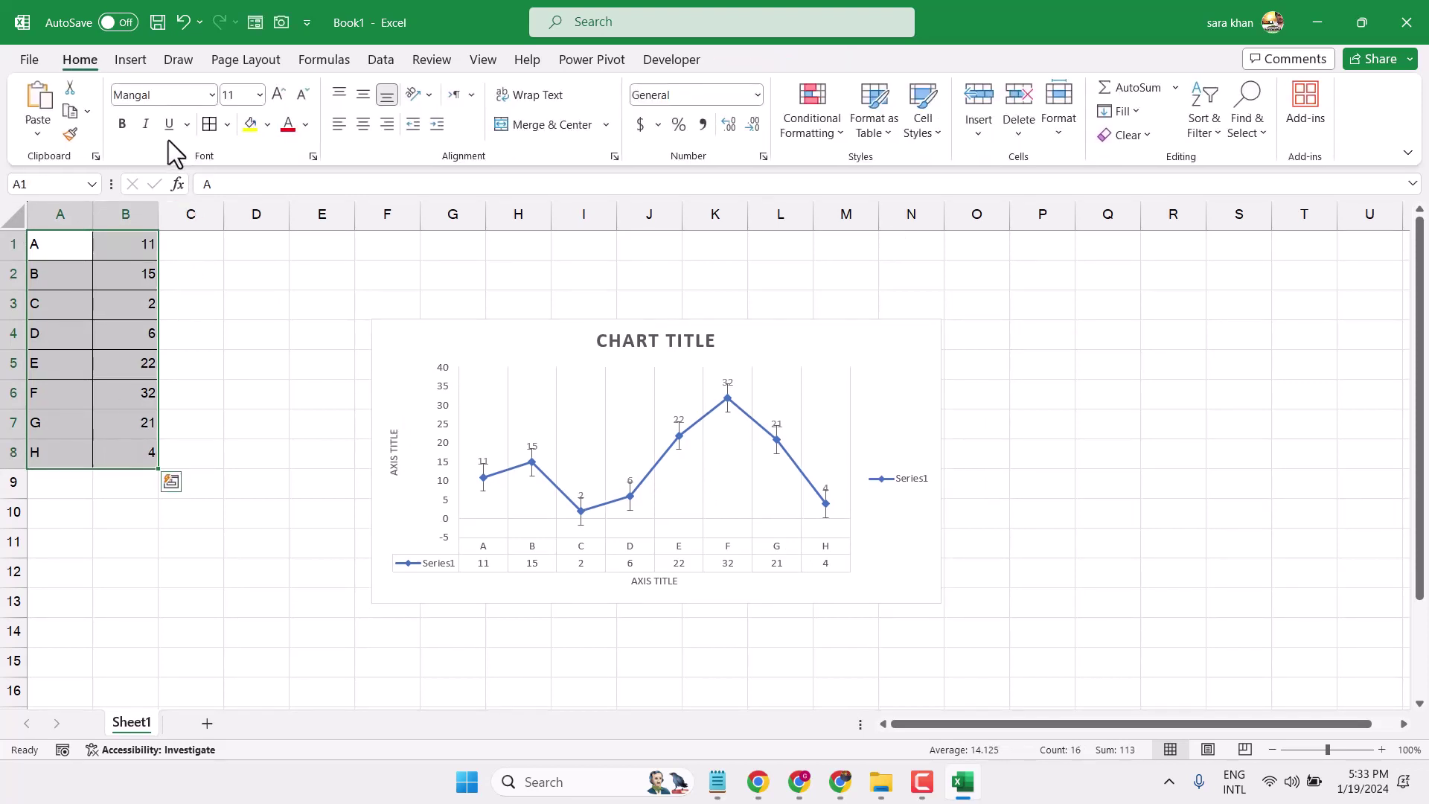
left_click(428, 379)
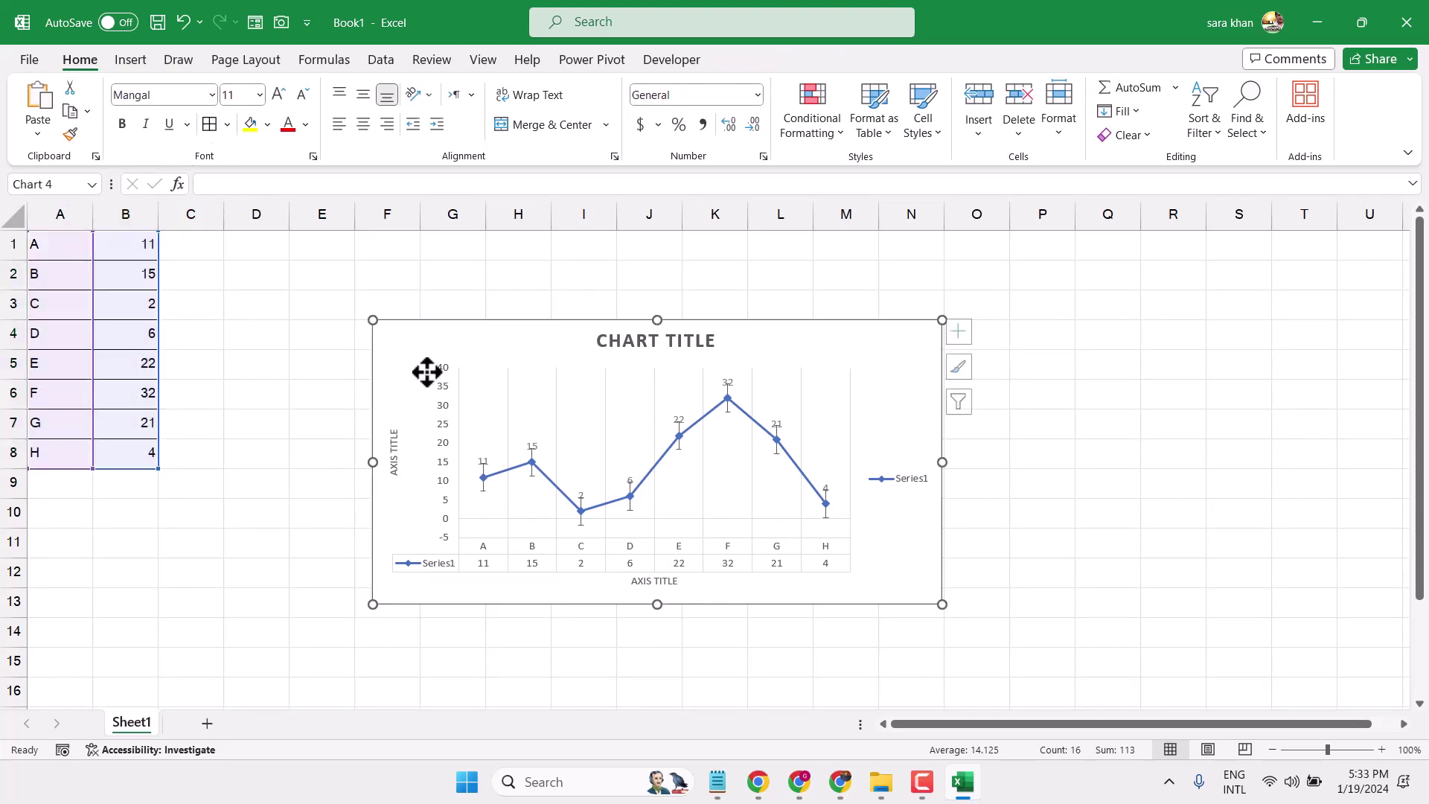
Open Format Chart Area and preview the colour palettes, keeping the original blue colours.
double_click(464, 368)
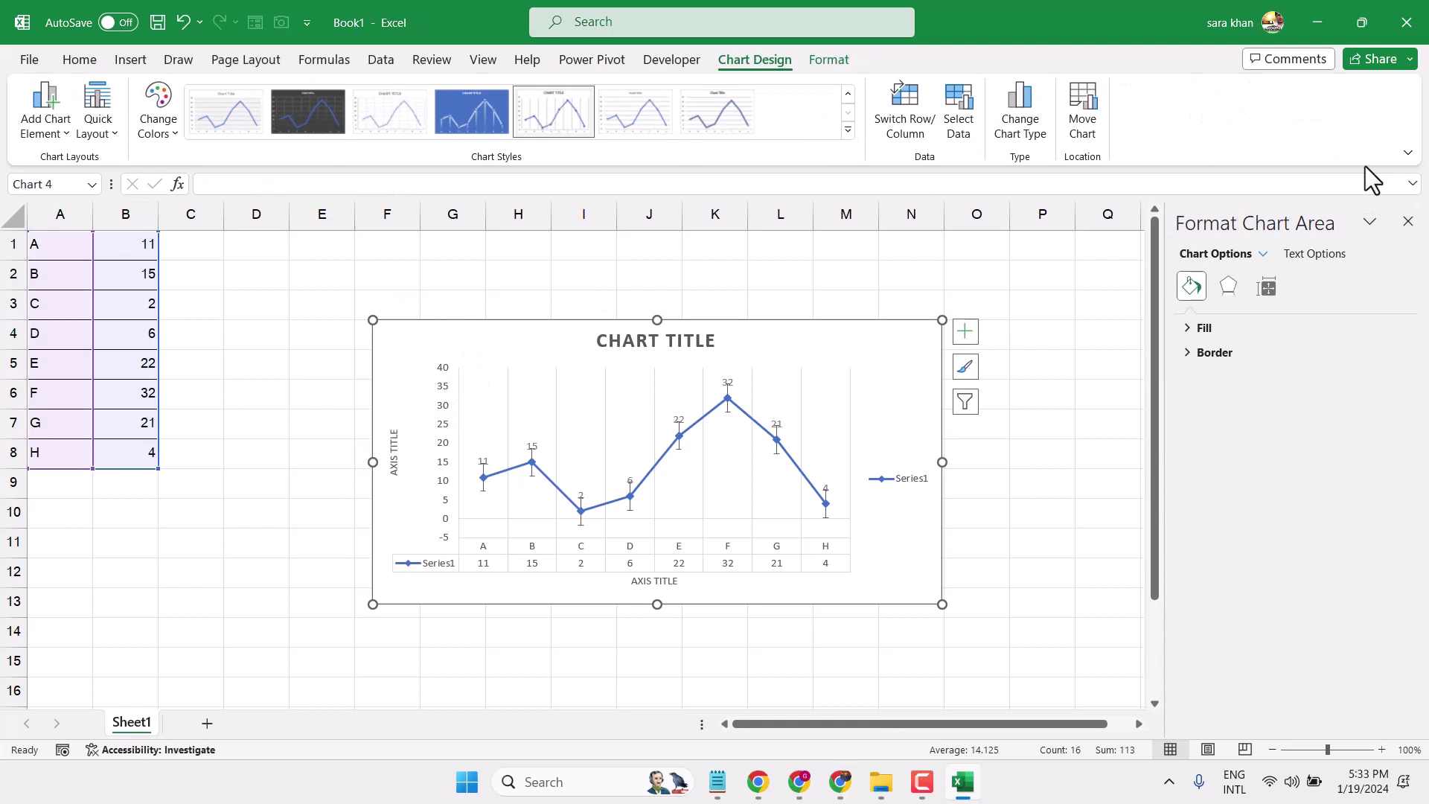
left_click(1407, 222)
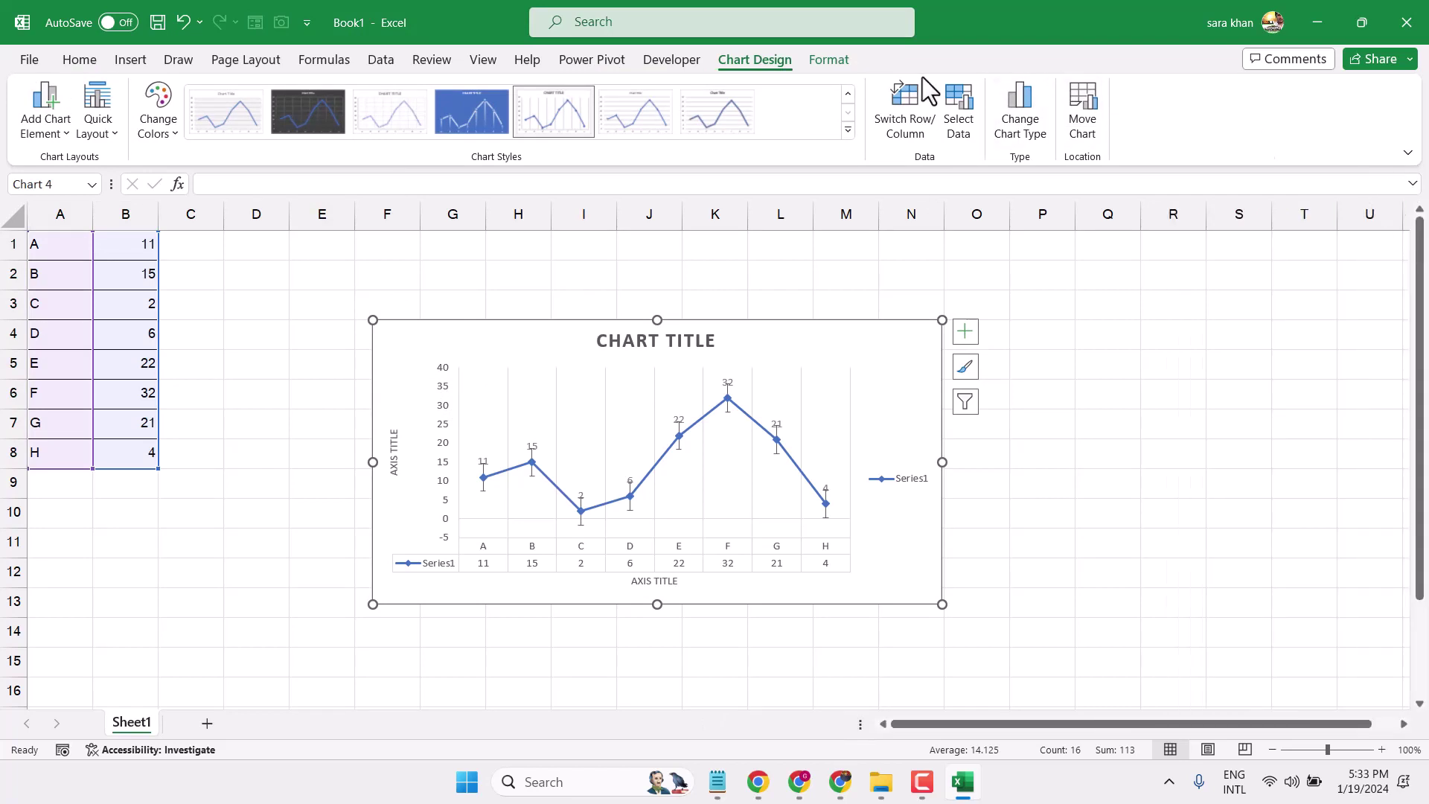
left_click(159, 108)
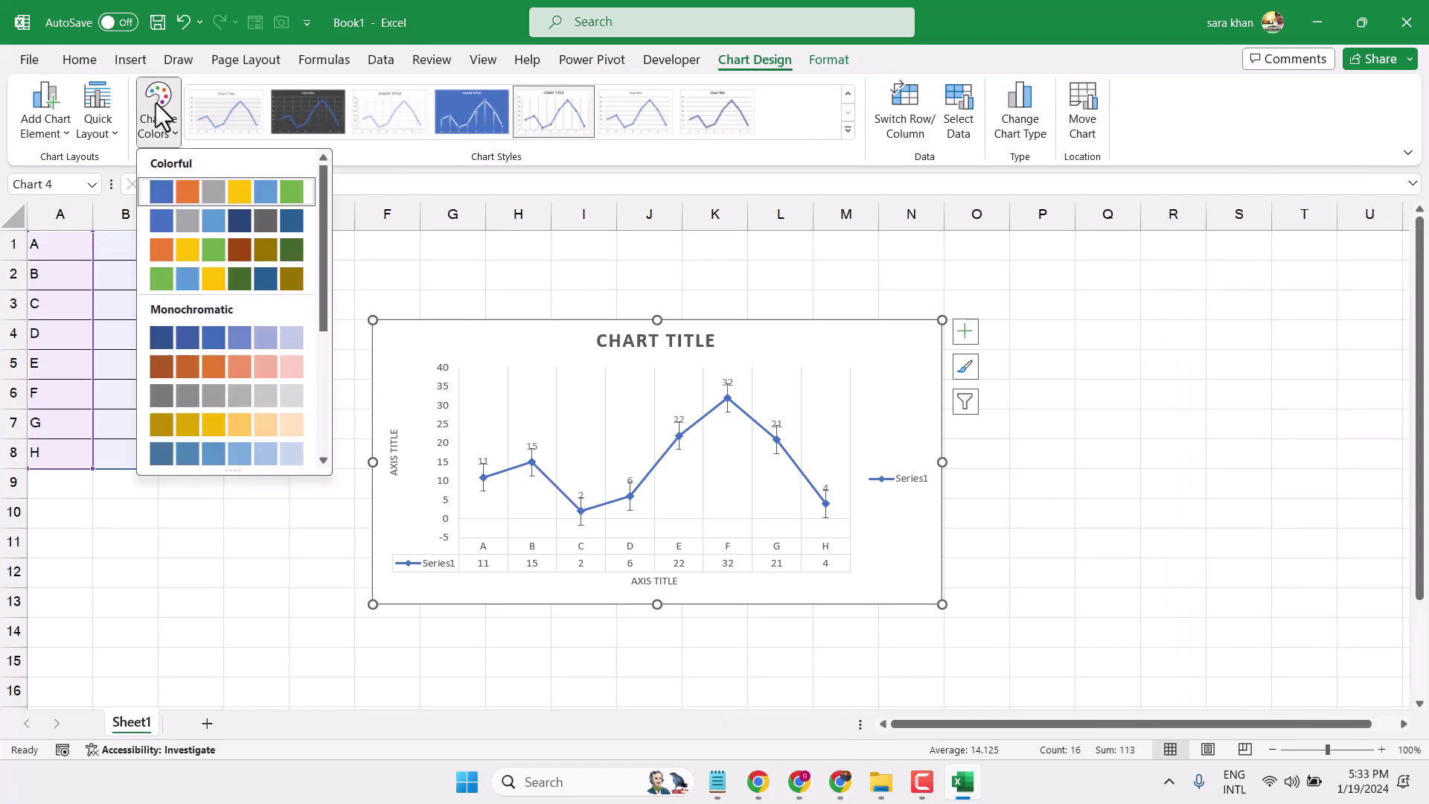
left_click(257, 196)
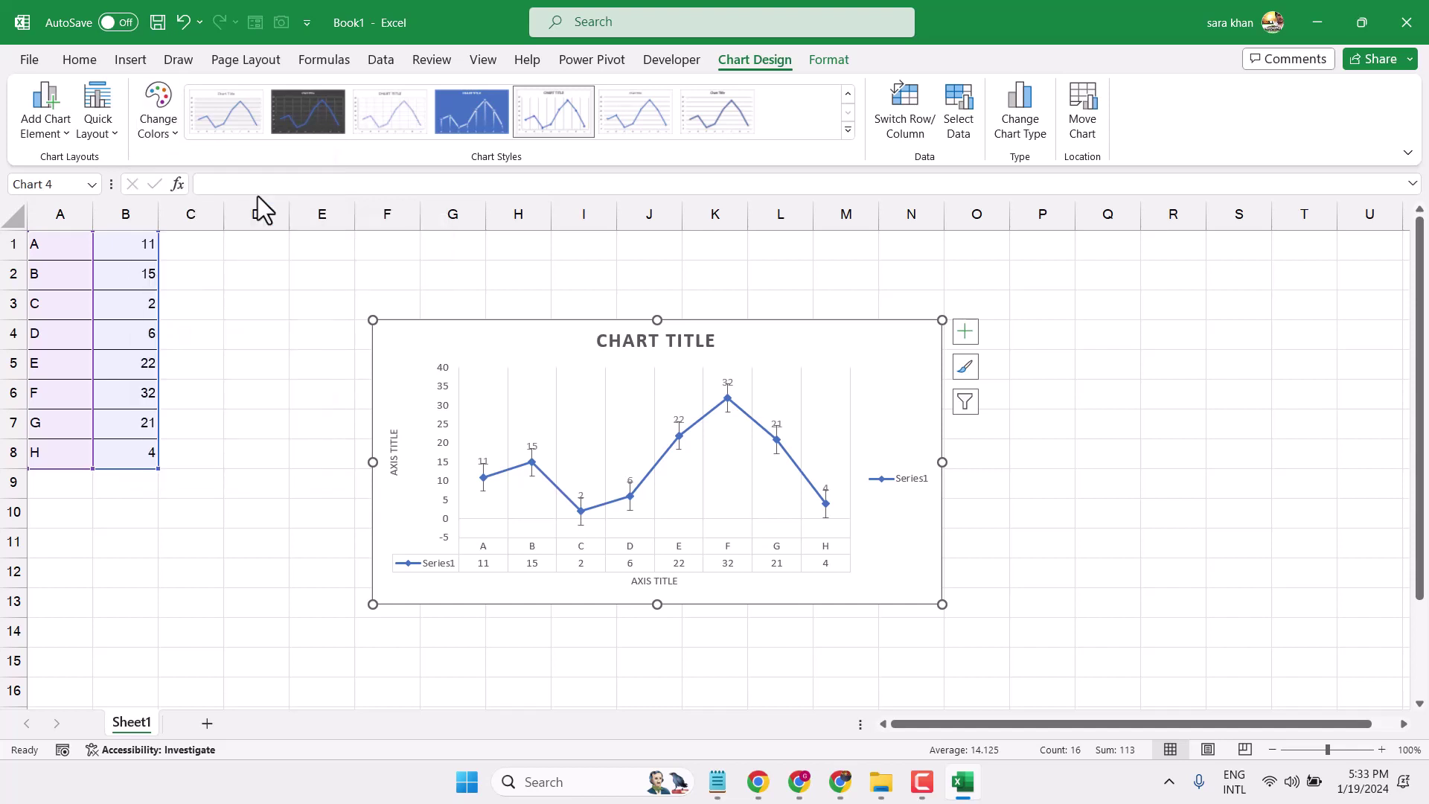
double_click(387, 333)
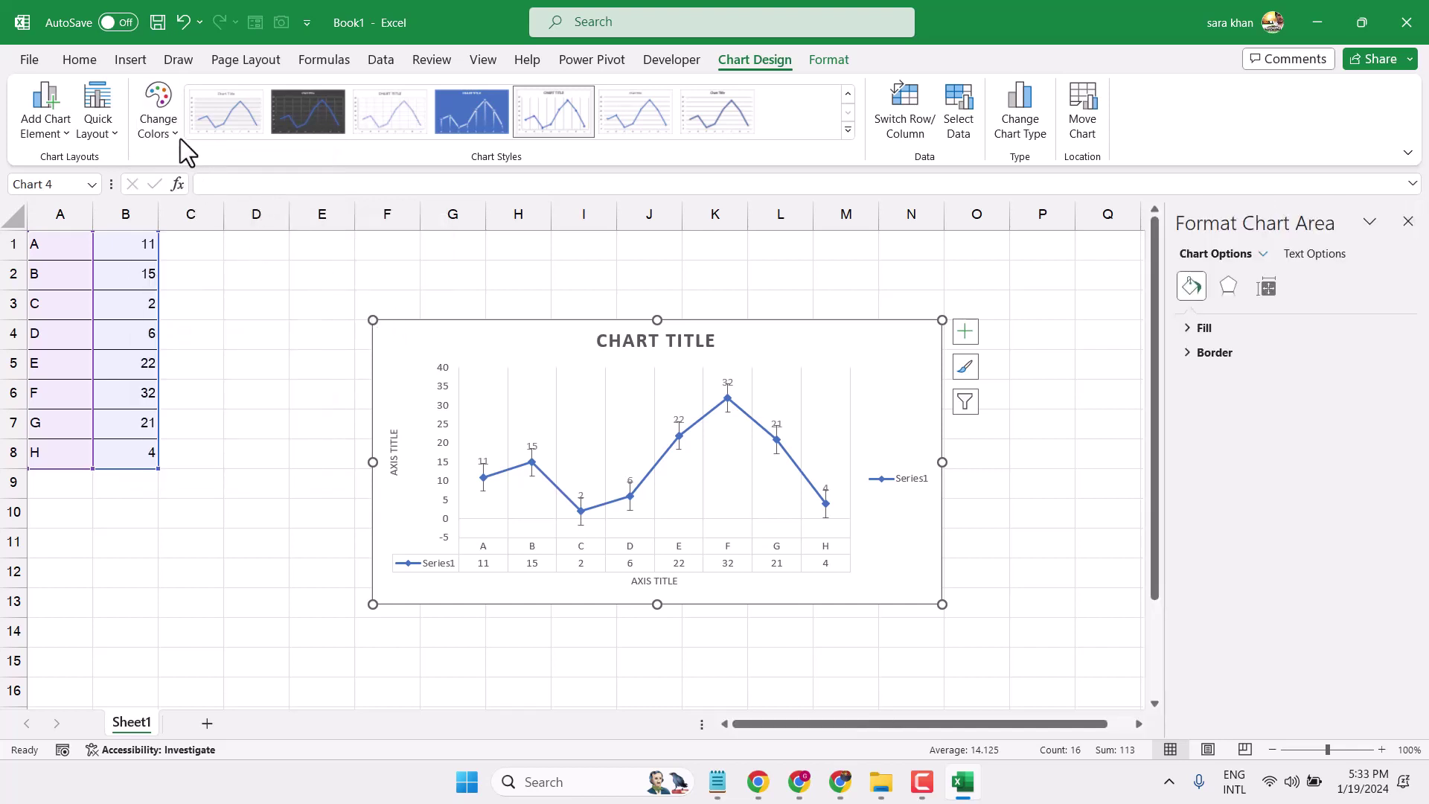
left_click(169, 136)
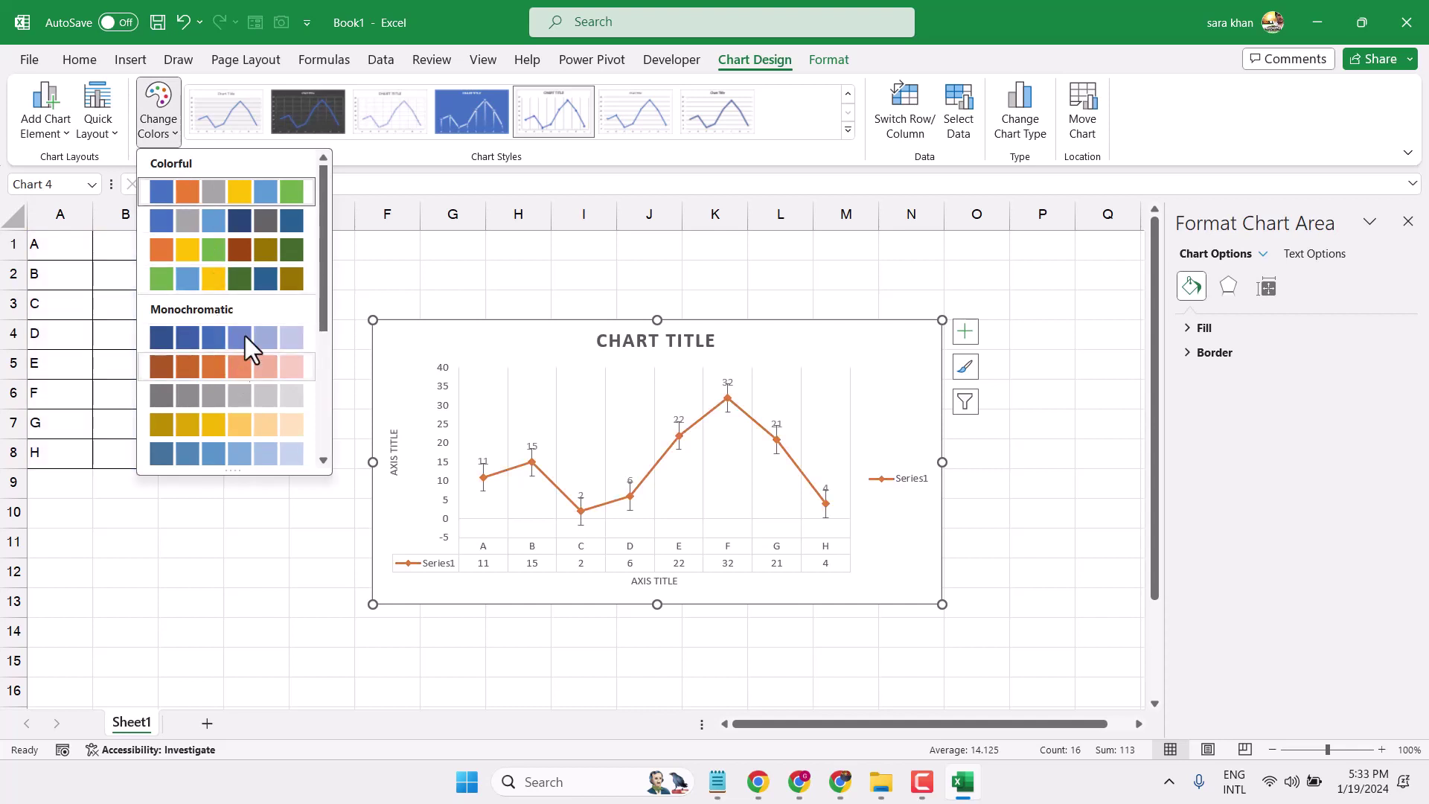
left_click(245, 332)
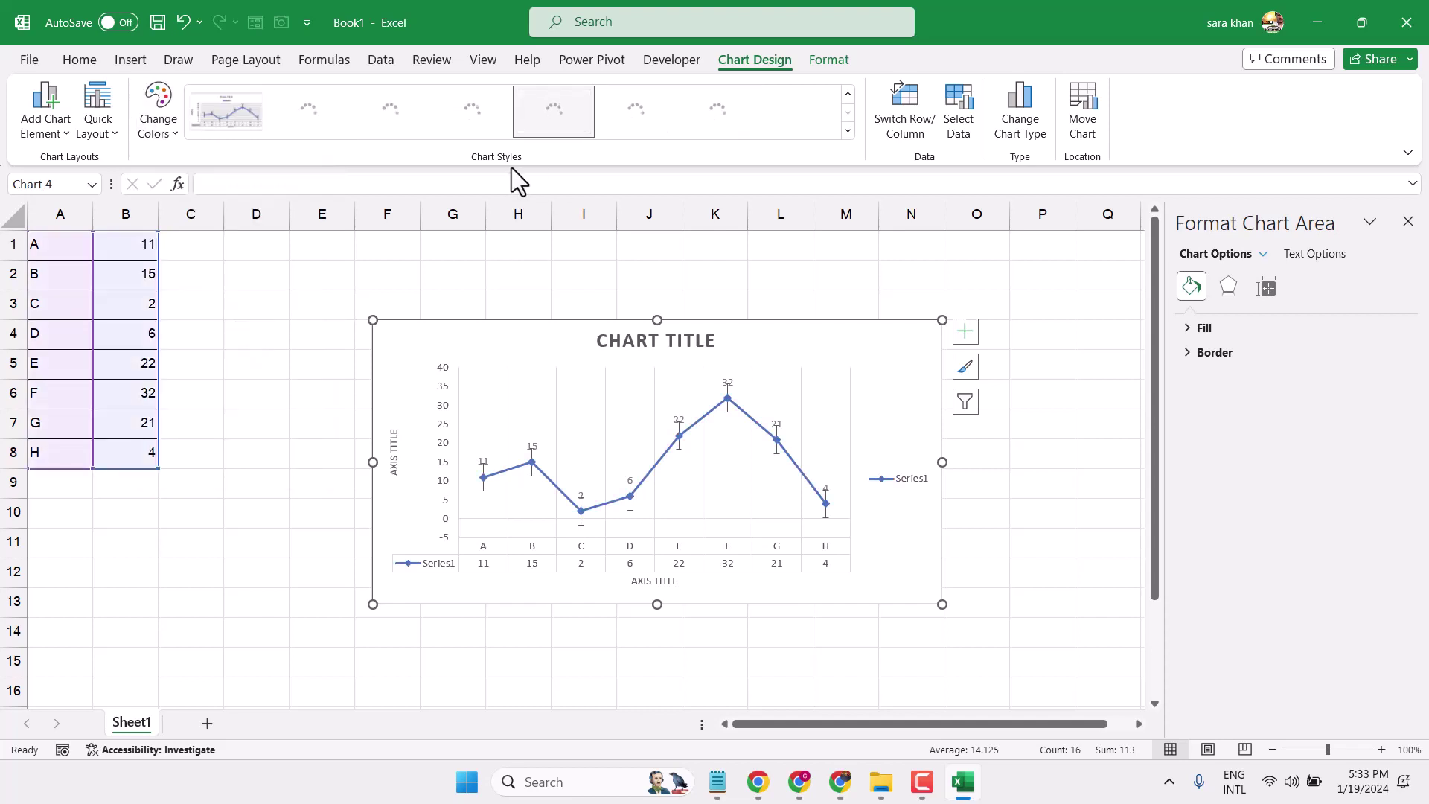
Try the blue and white chart styles, then apply the dark charcoal style.
left_click(469, 125)
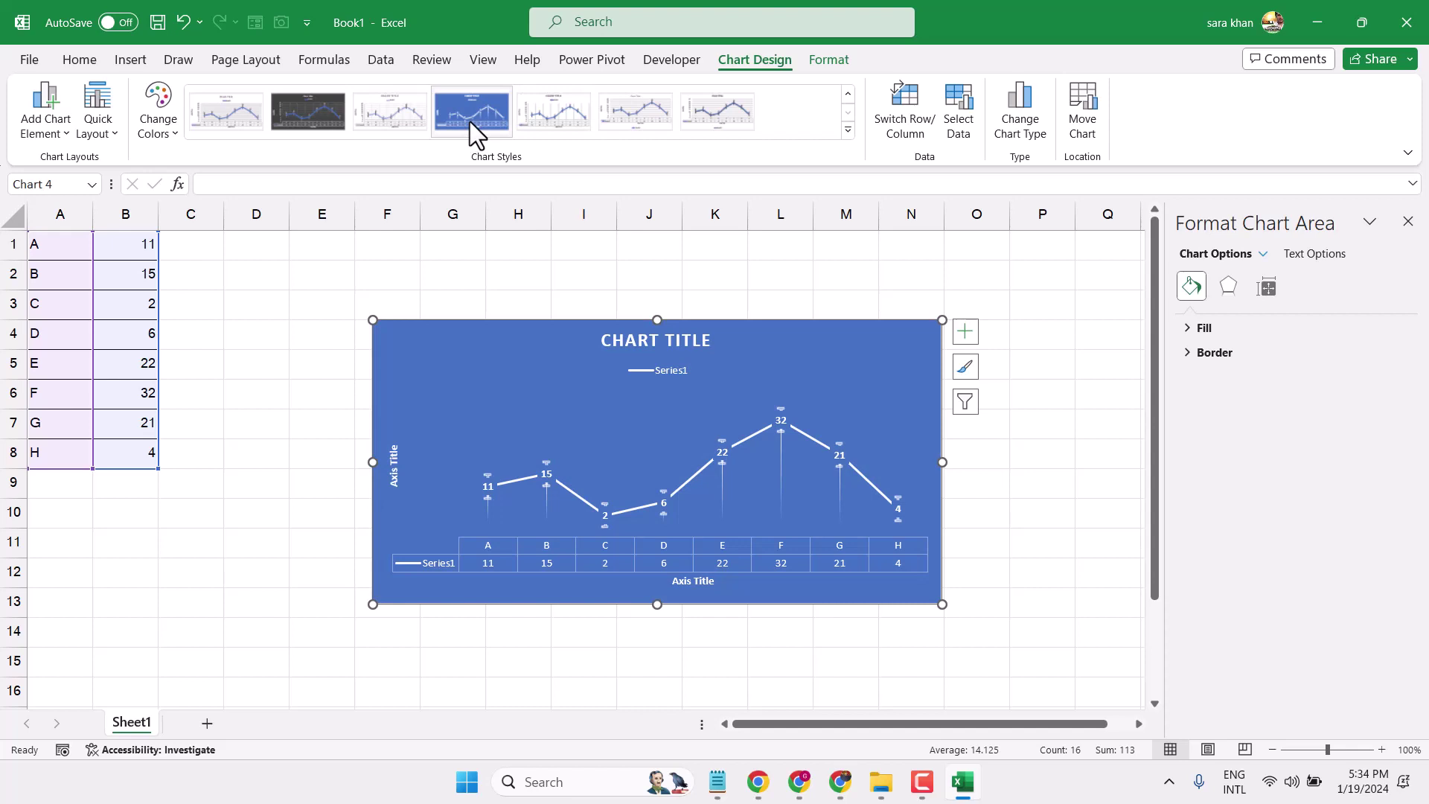
left_click(716, 113)
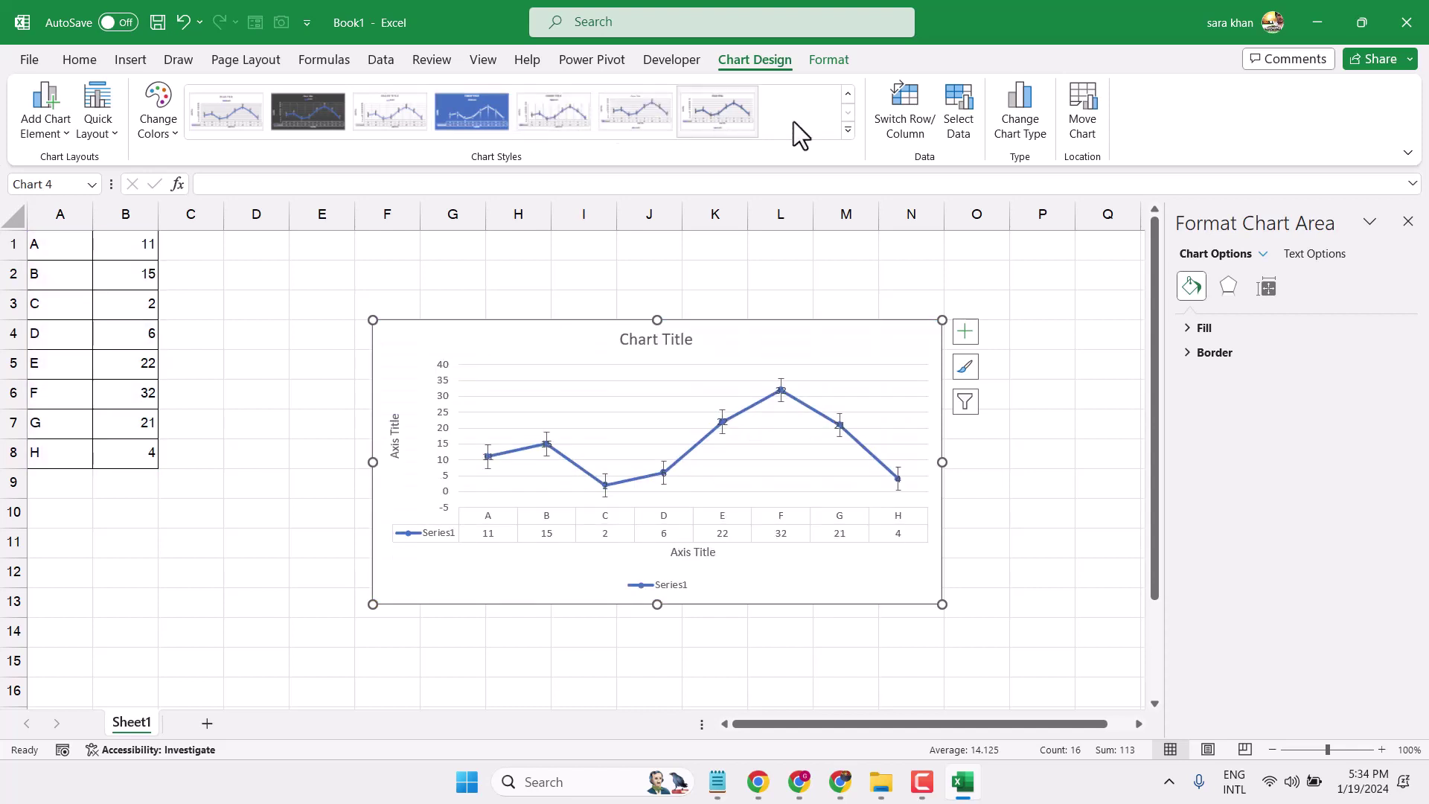
left_click(848, 129)
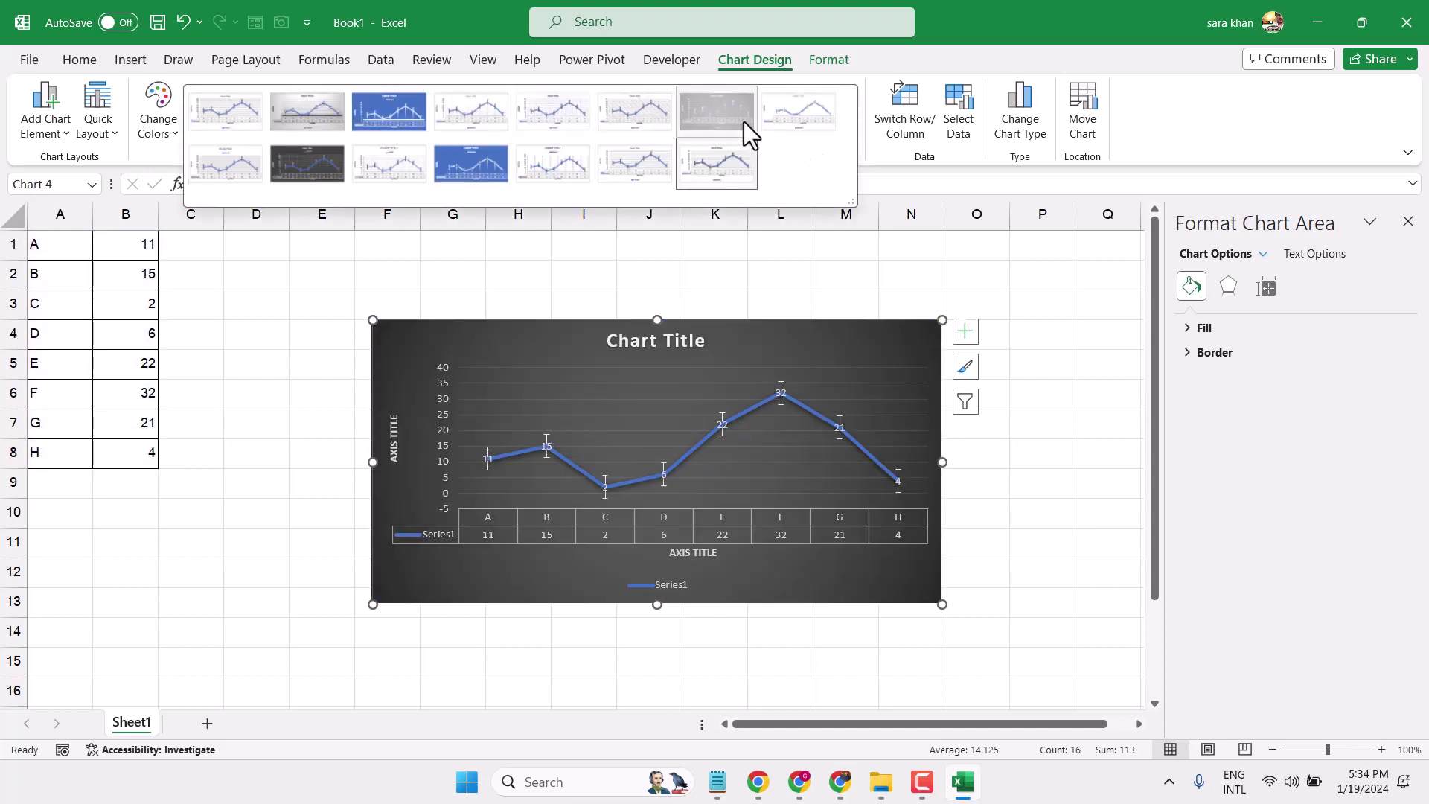
left_click(743, 122)
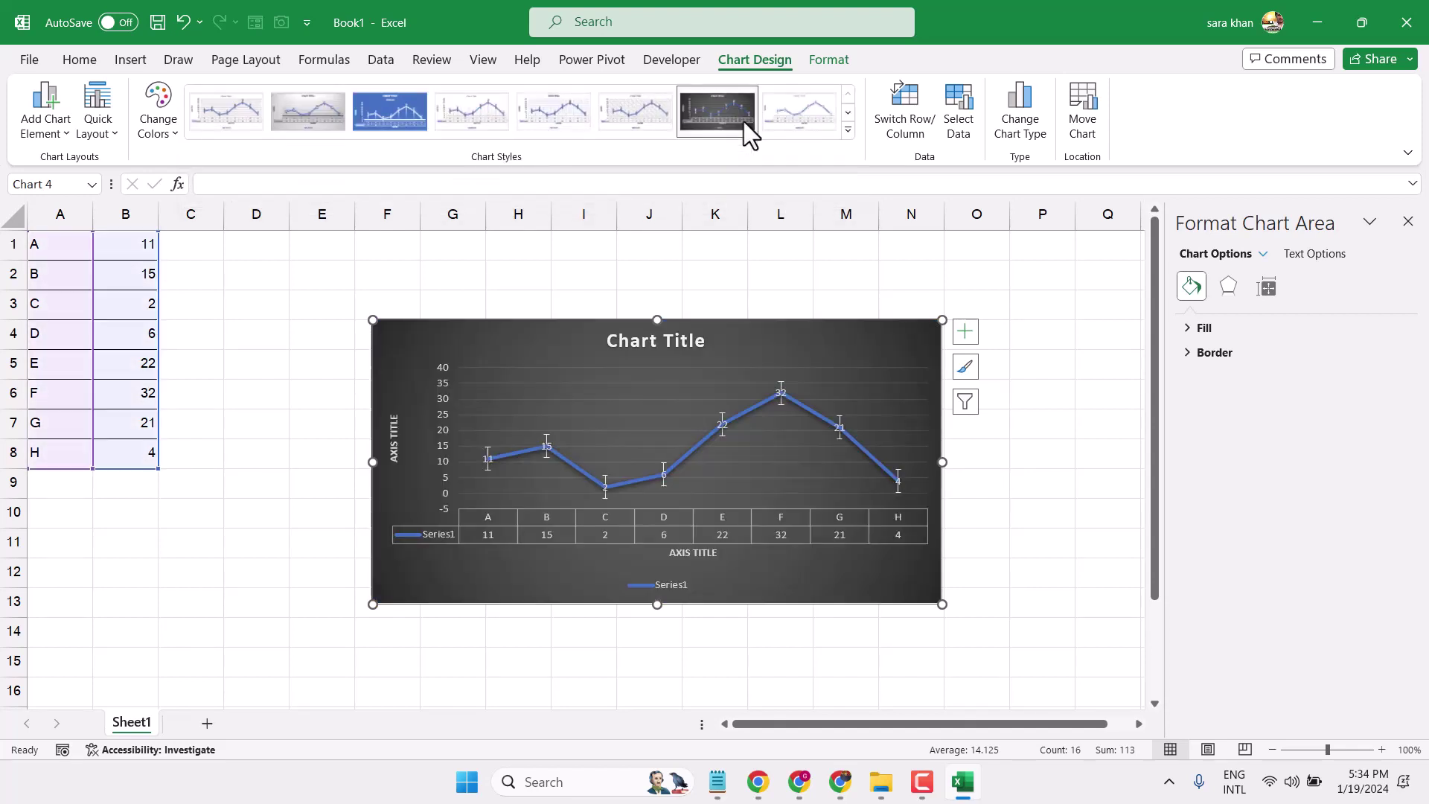
left_click(112, 136)
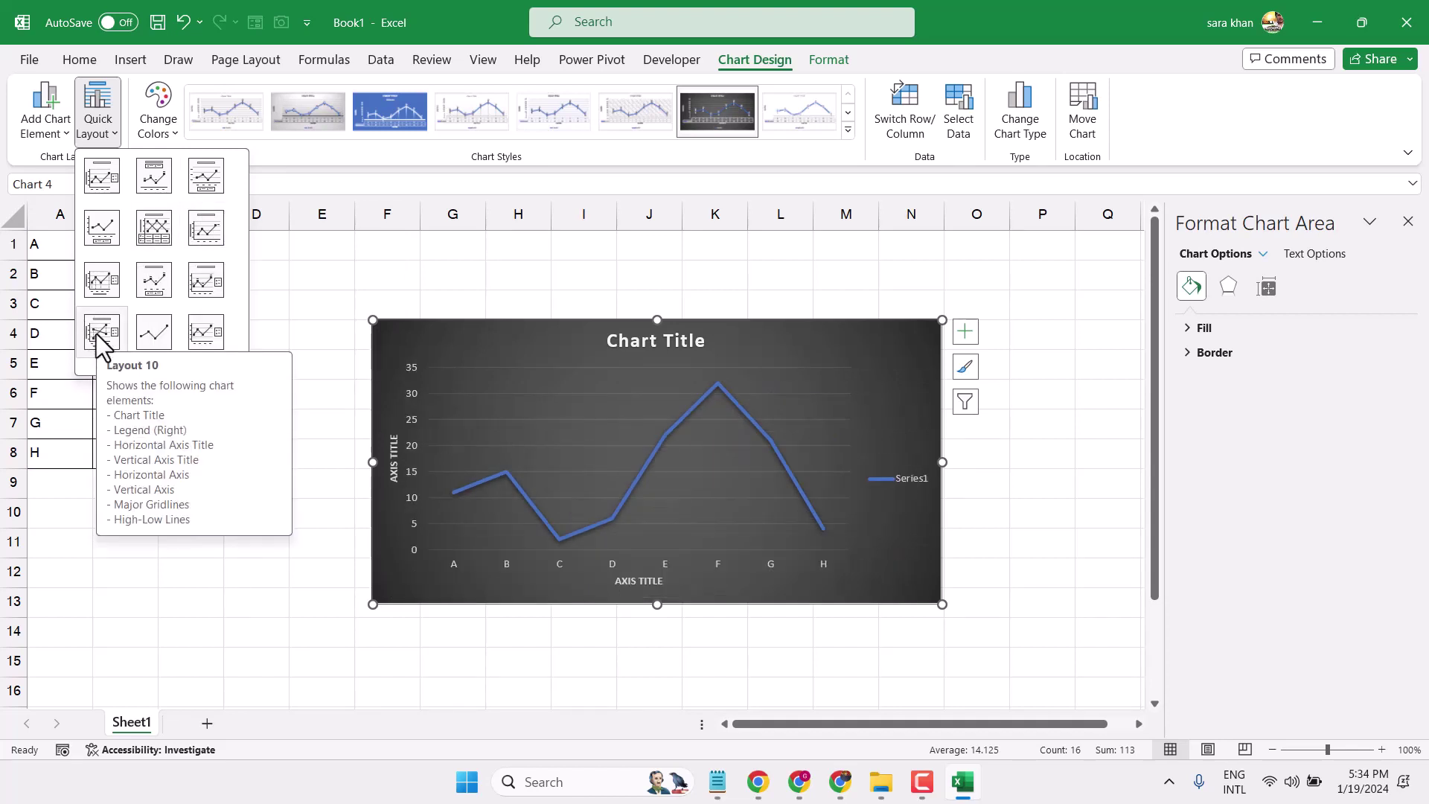
Uncheck the data table, chart title and axis titles on the dark chart.
left_click(50, 144)
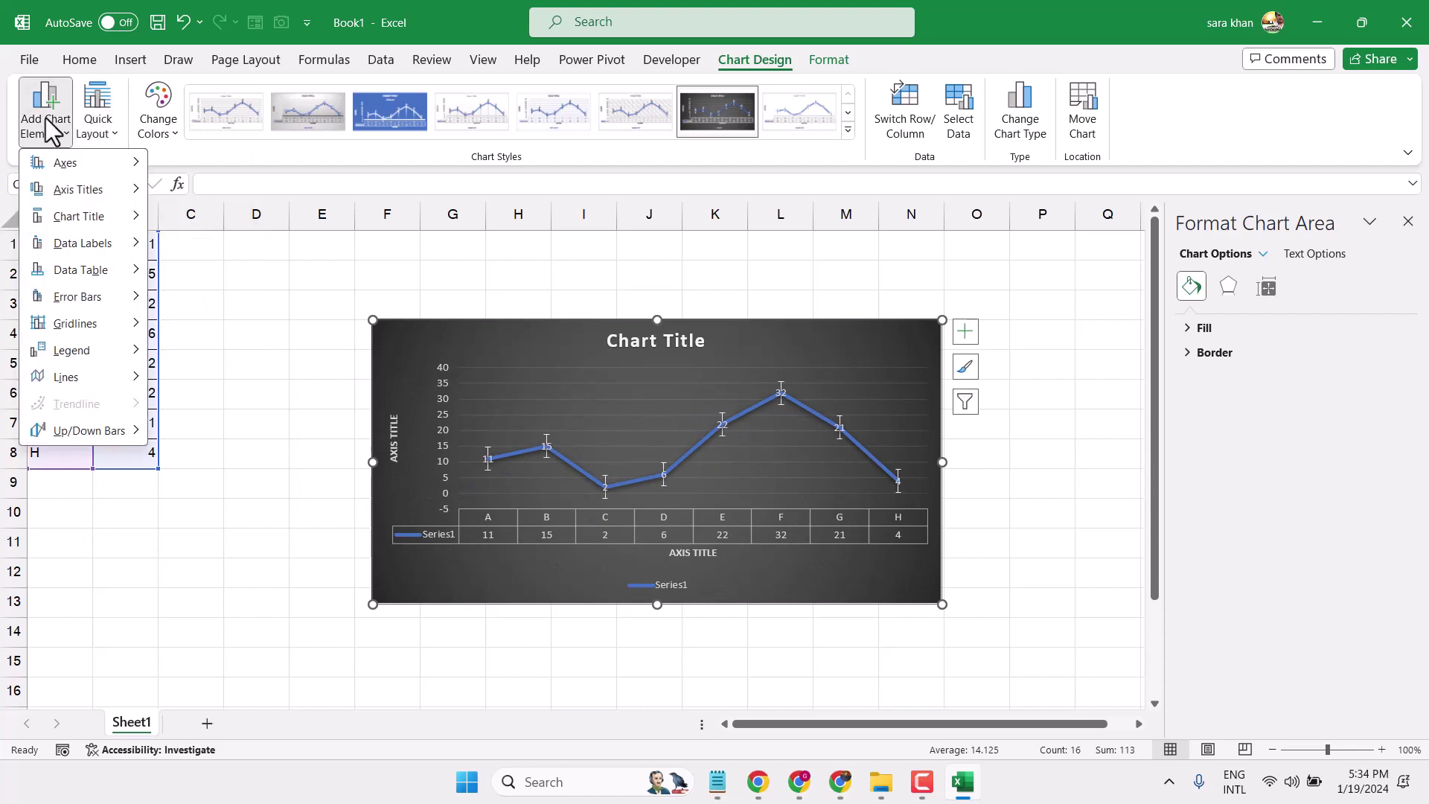
mouse_move(65, 162)
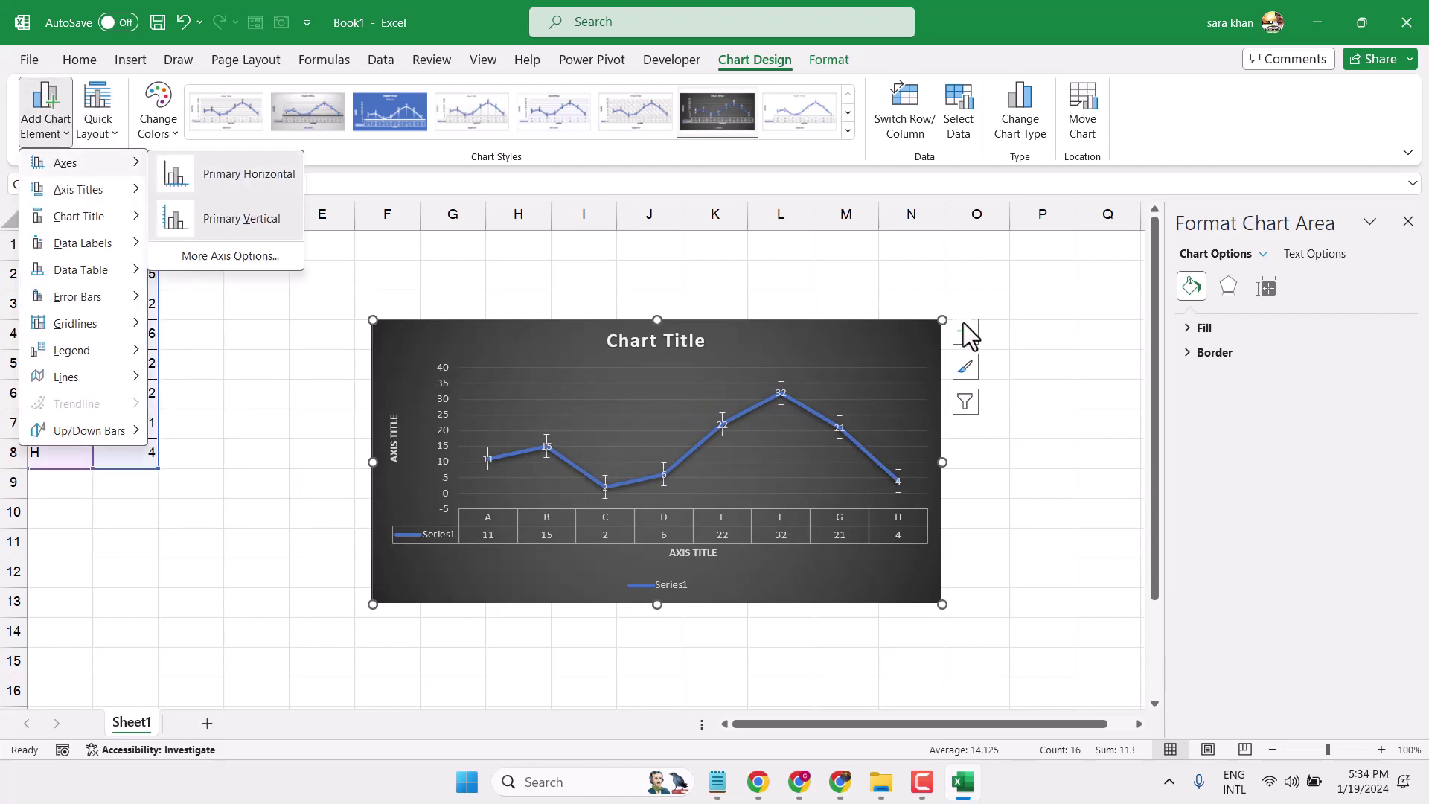
left_click(966, 333)
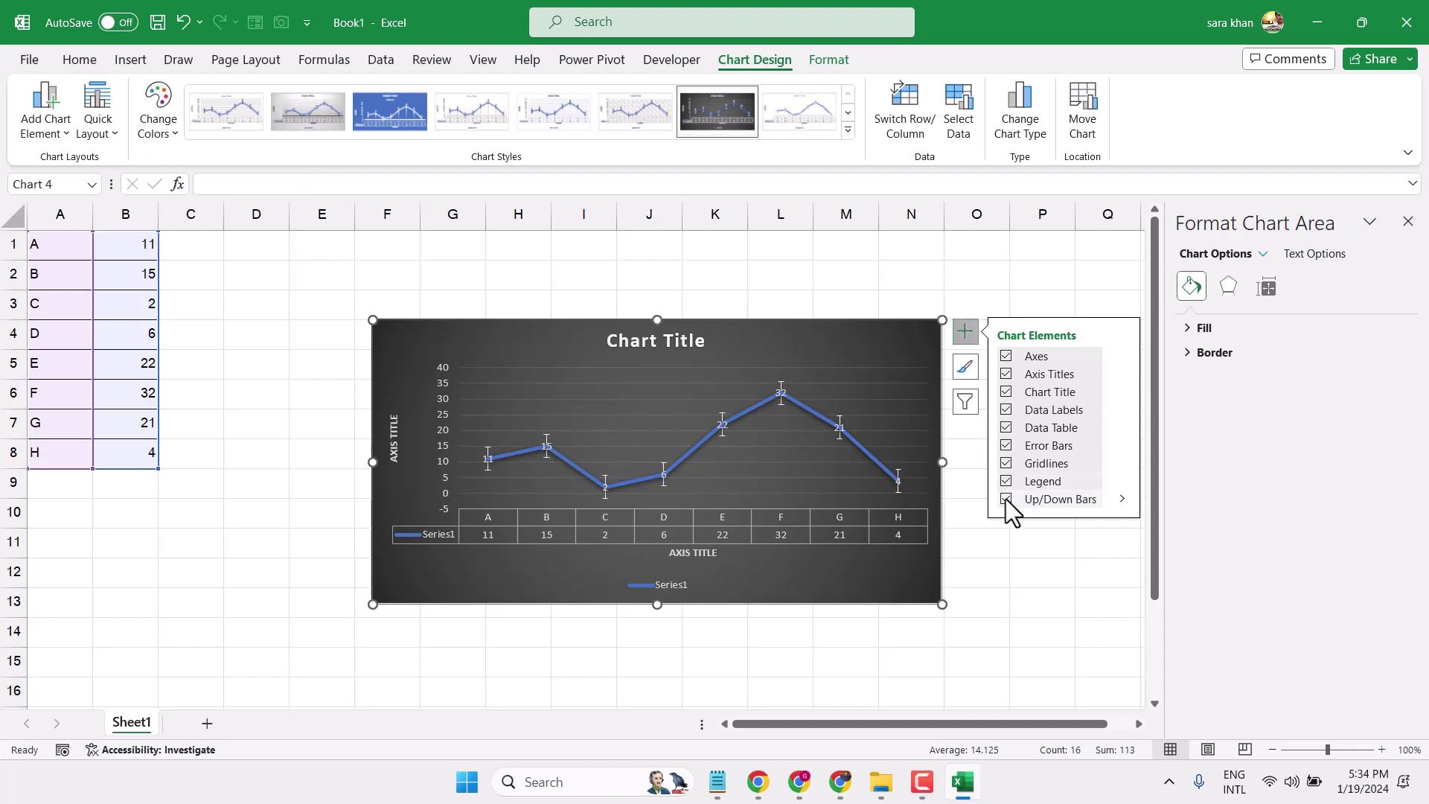
left_click(1006, 428)
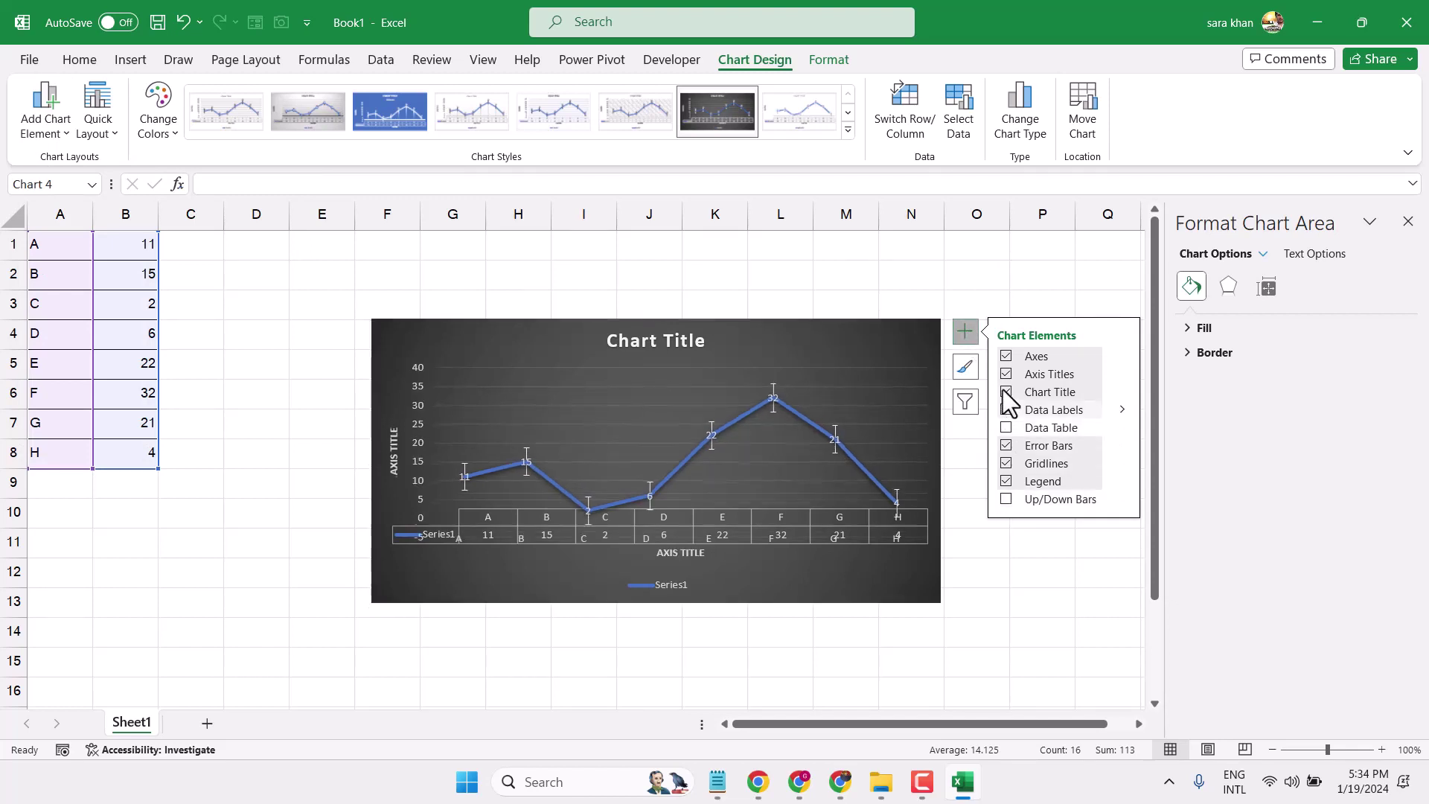
left_click(1005, 392)
left_click(1005, 374)
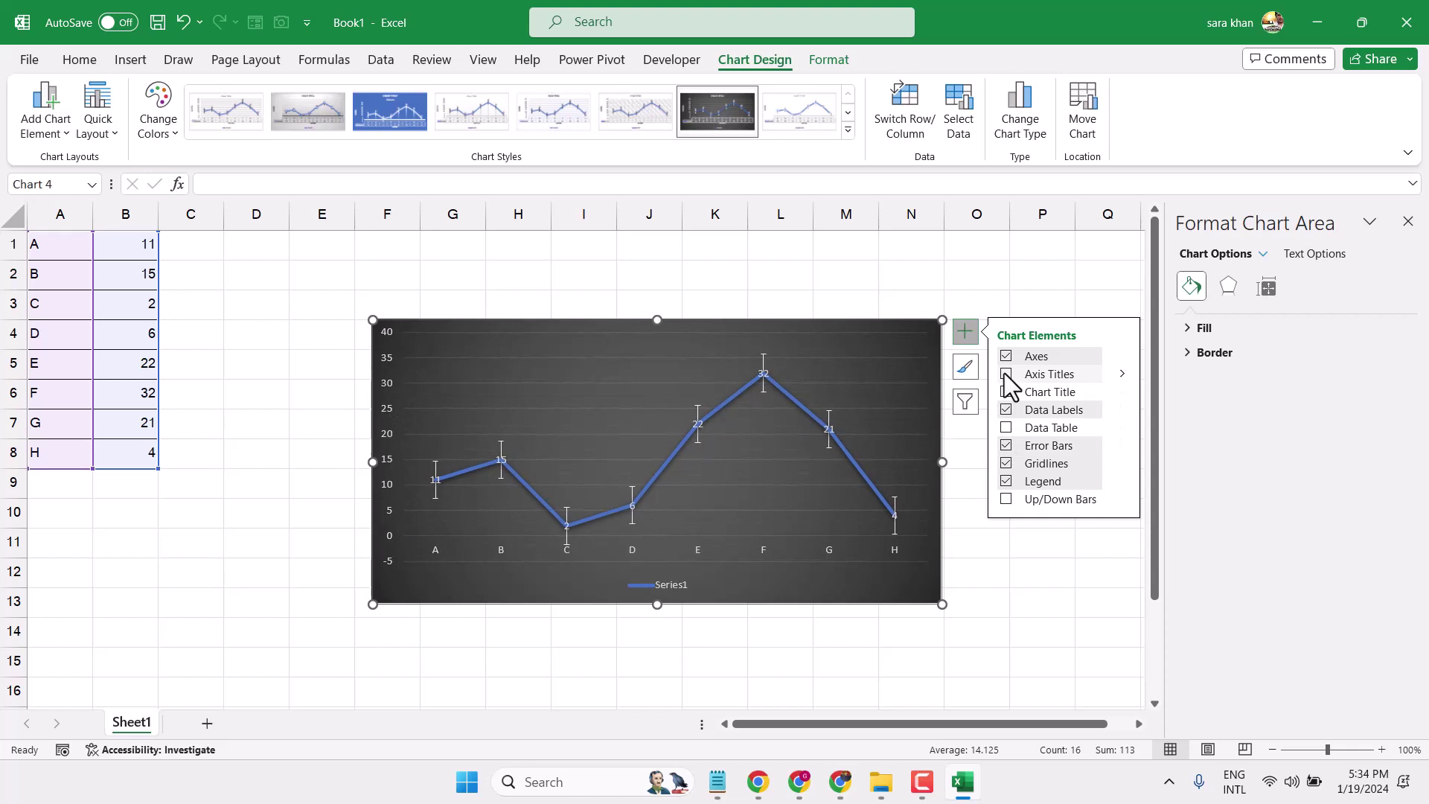
Apply a light chart style with the orange monochromatic colour palette.
left_click(965, 367)
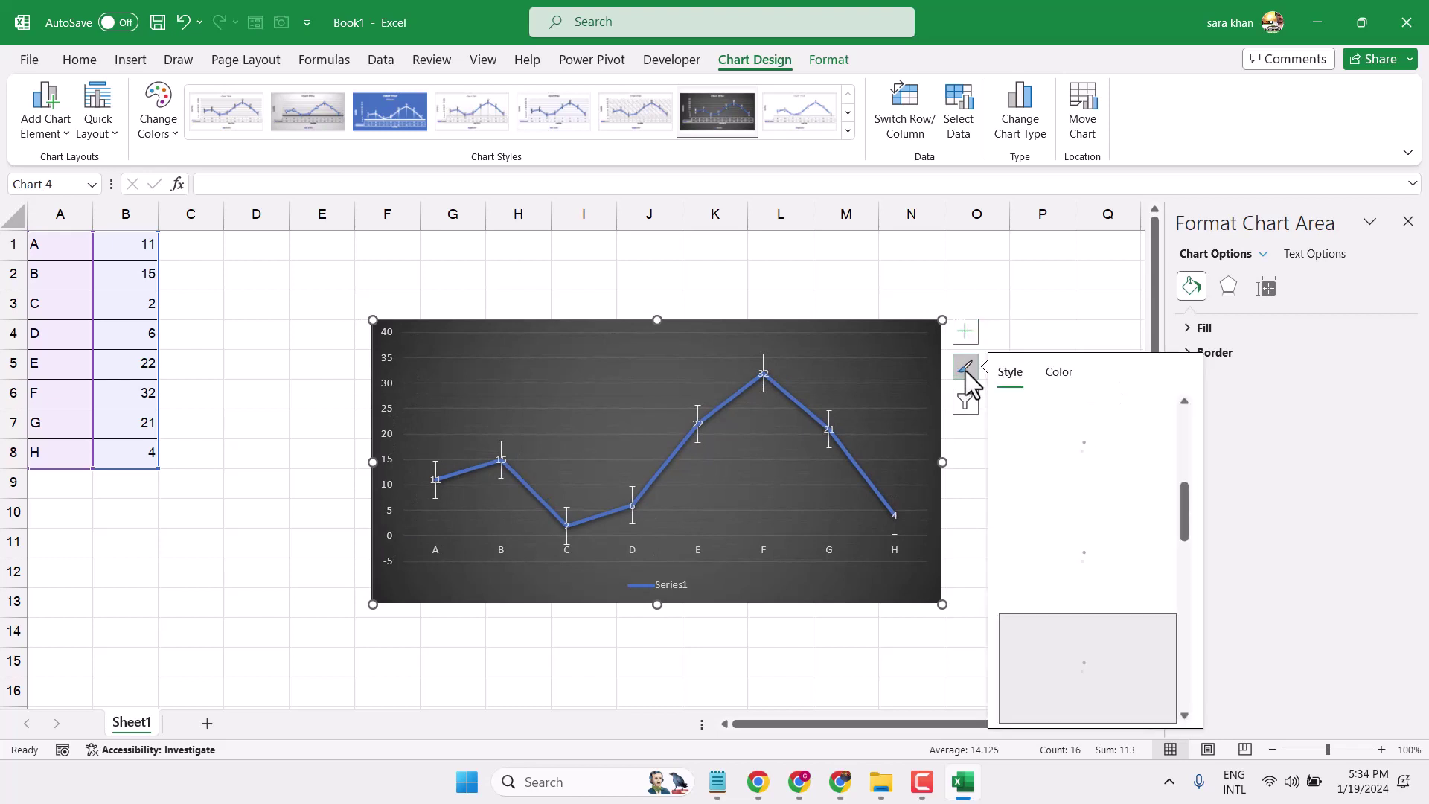
scroll(1084, 547, "down", 3)
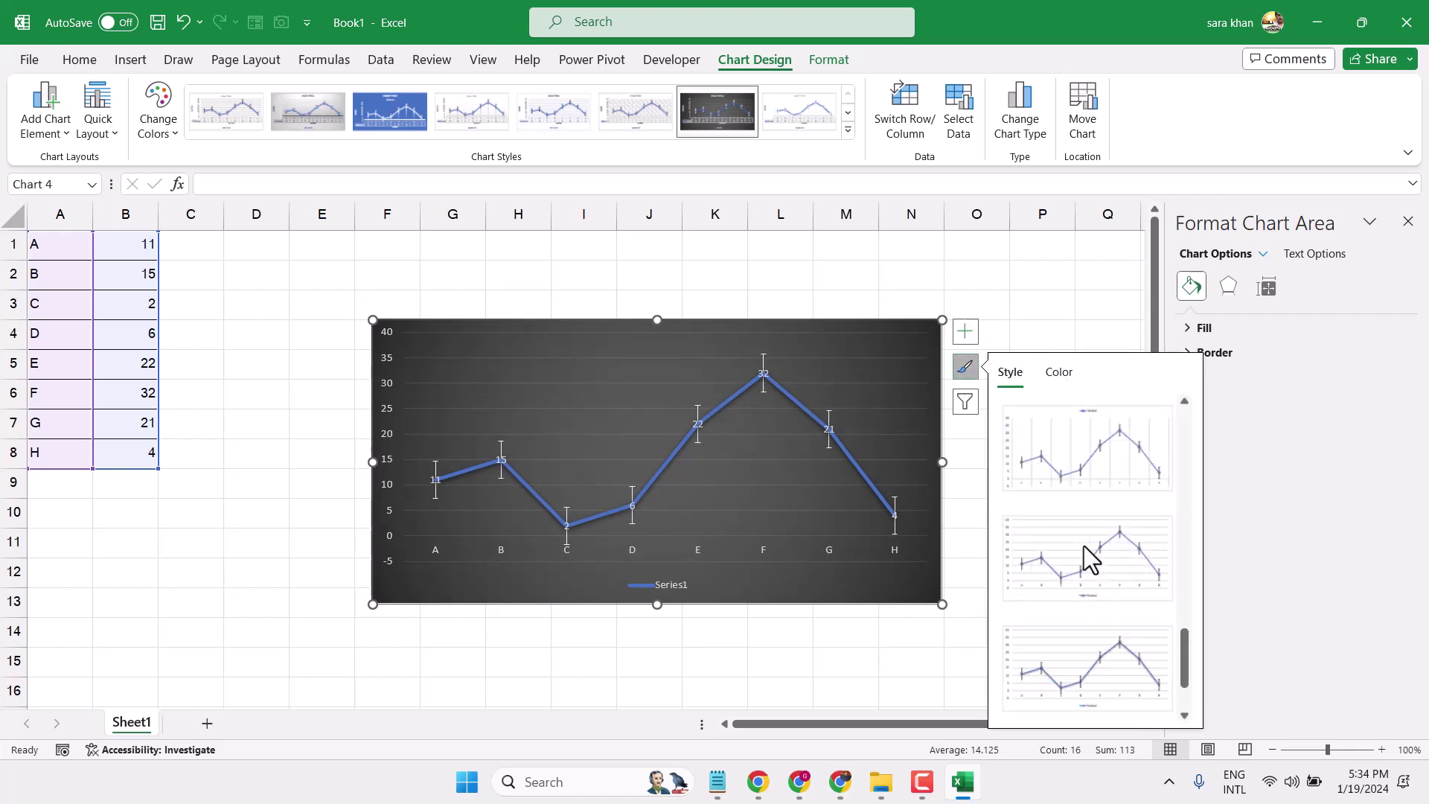
left_click(1087, 542)
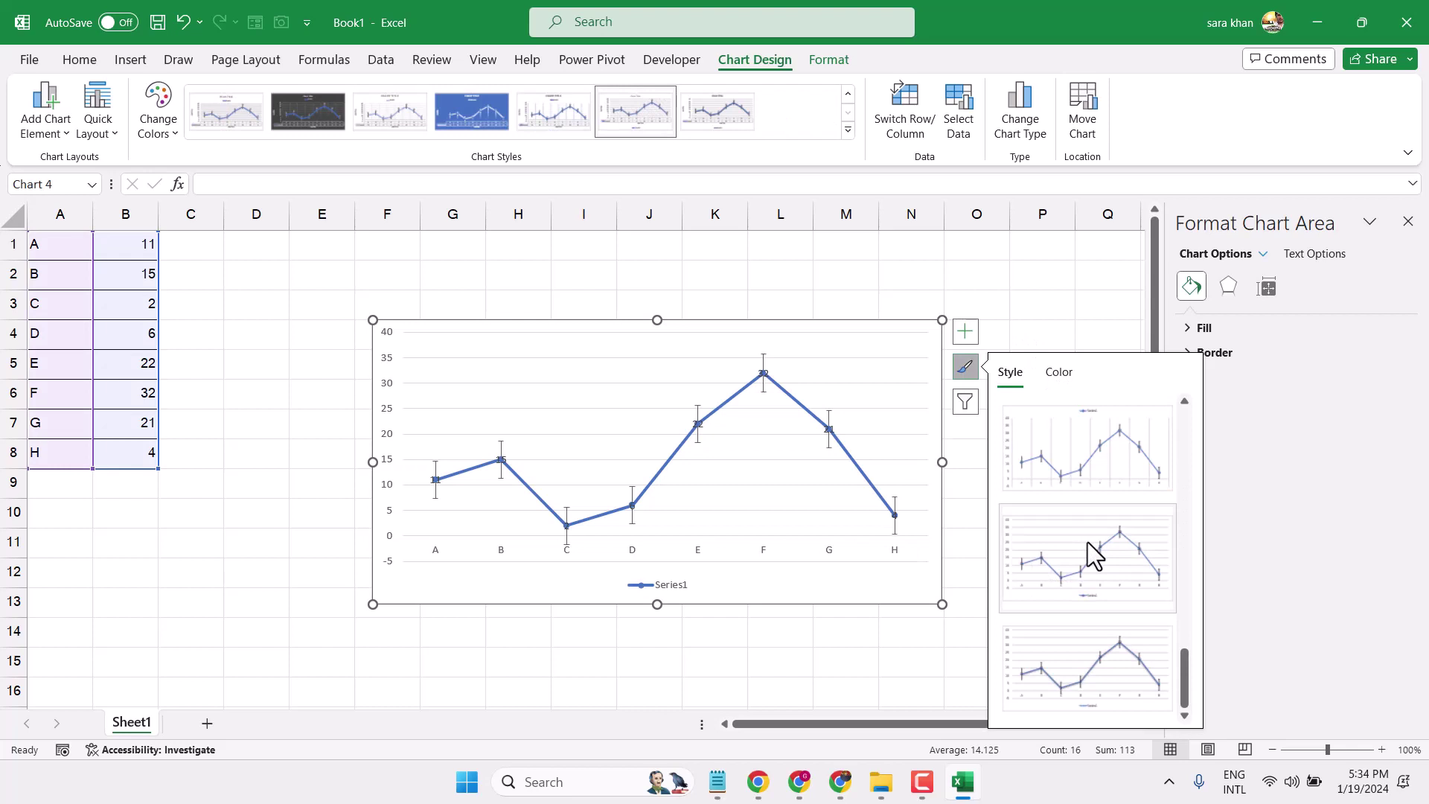
left_click(1067, 376)
left_click(1052, 524)
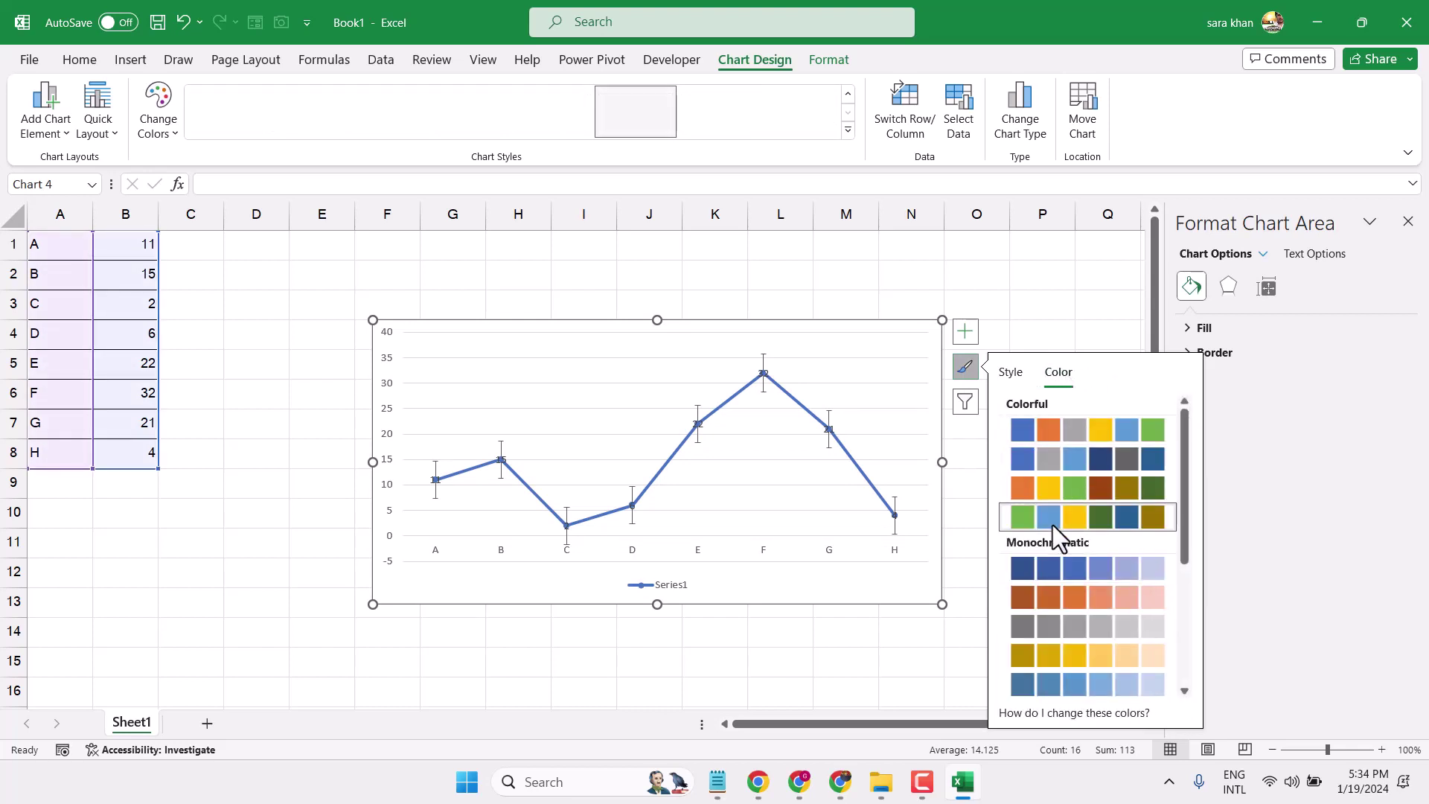
left_click(1048, 605)
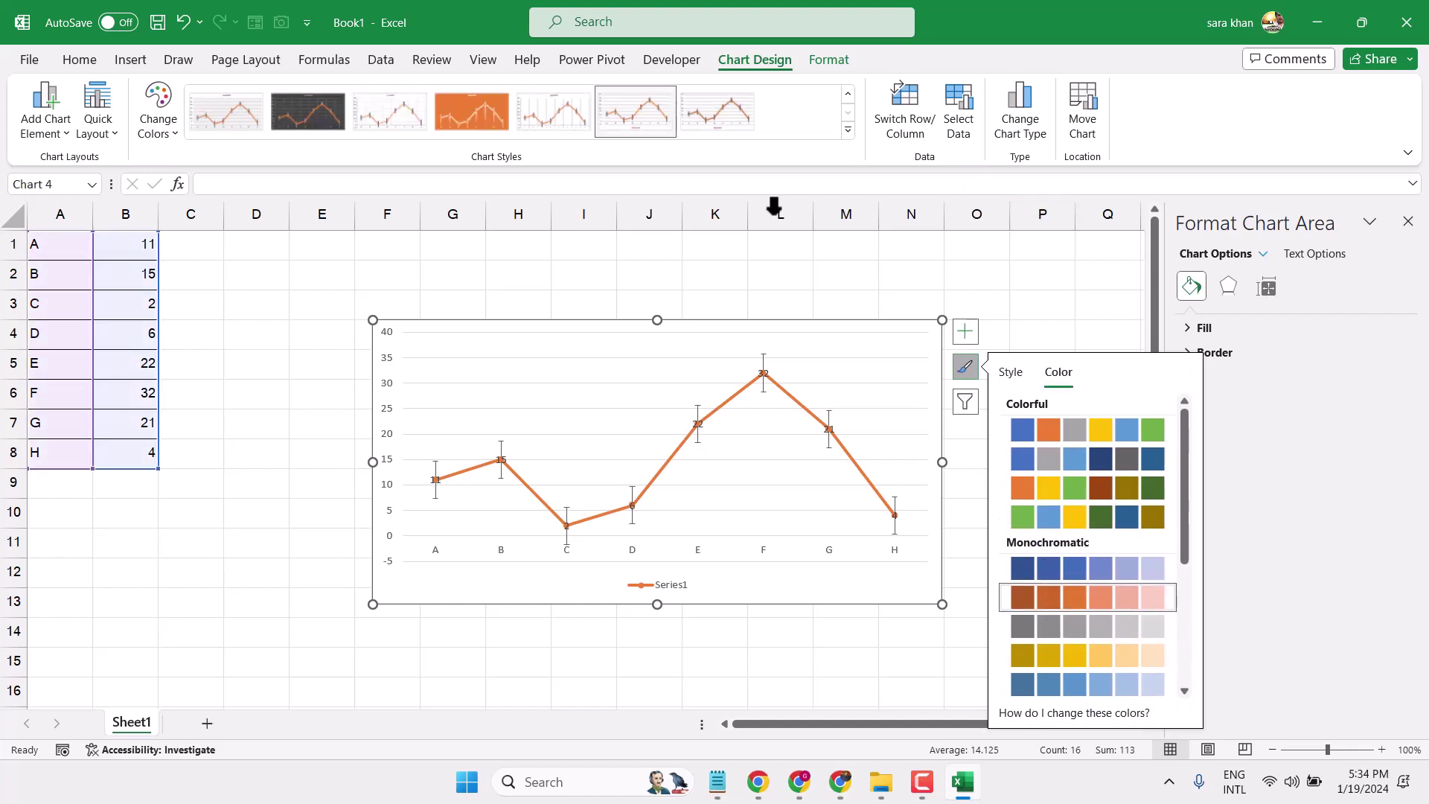
Close the formatting pane and try Switch Row/Column twice, ending on categories A–H.
left_click(1407, 223)
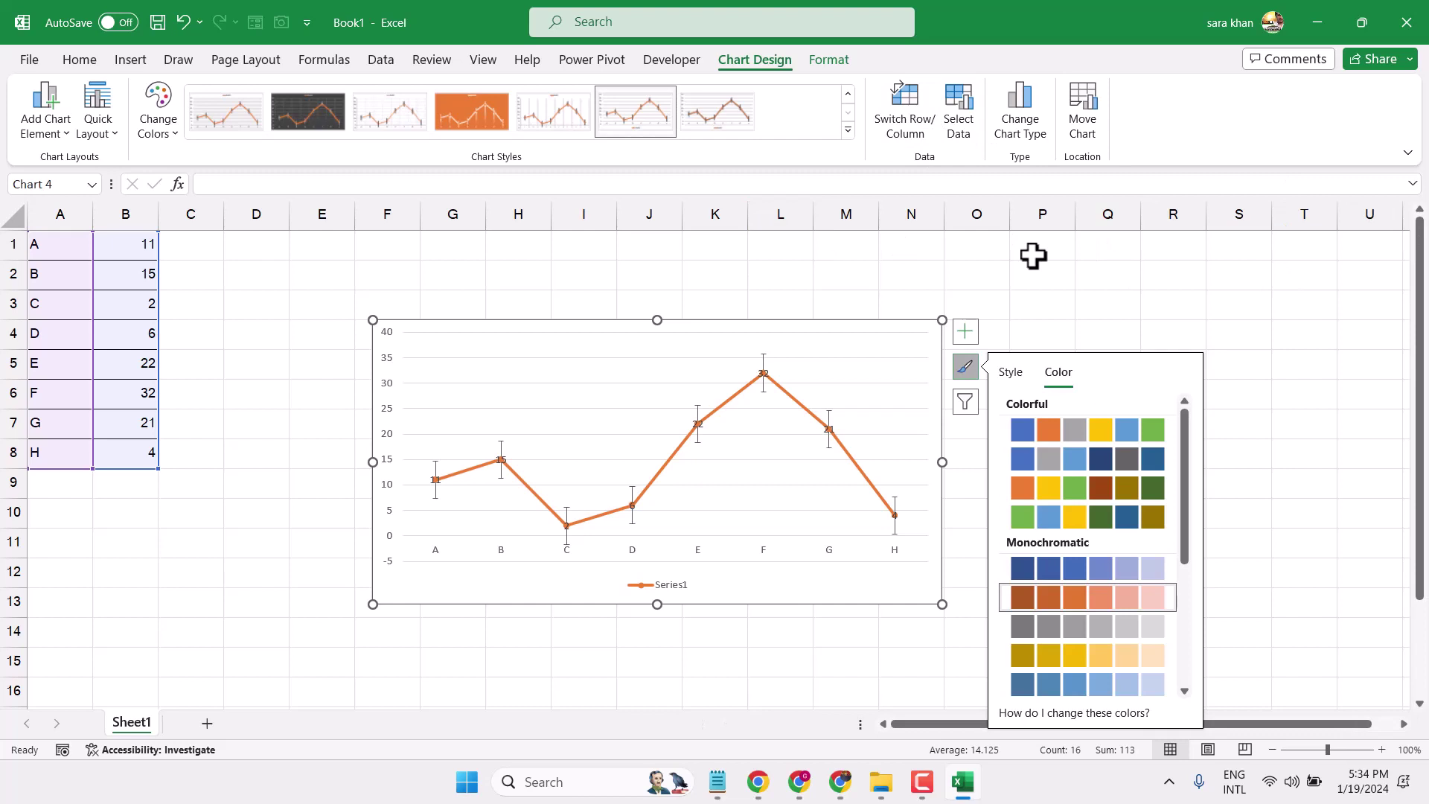
left_click(912, 99)
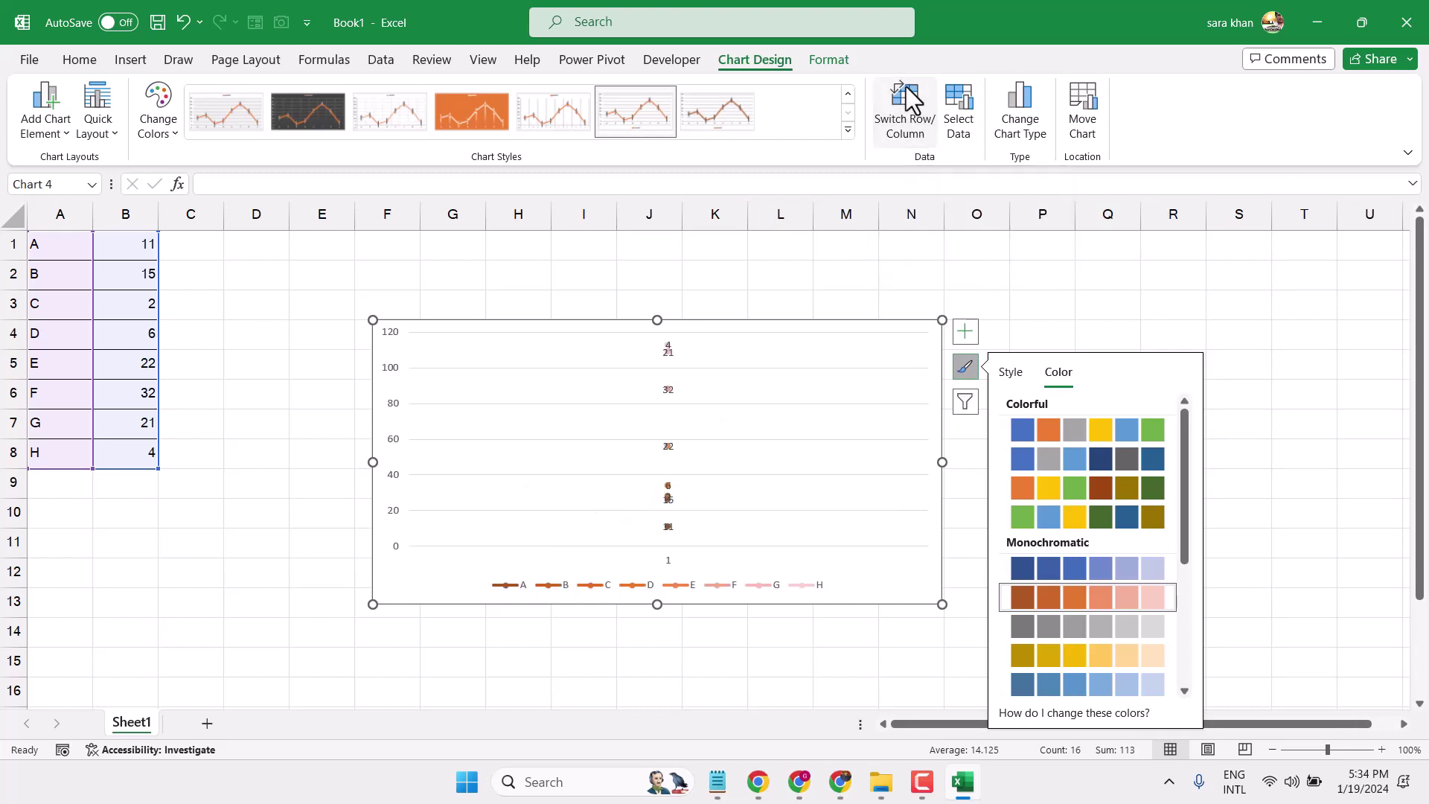
left_click(912, 99)
left_click(912, 100)
left_click(911, 99)
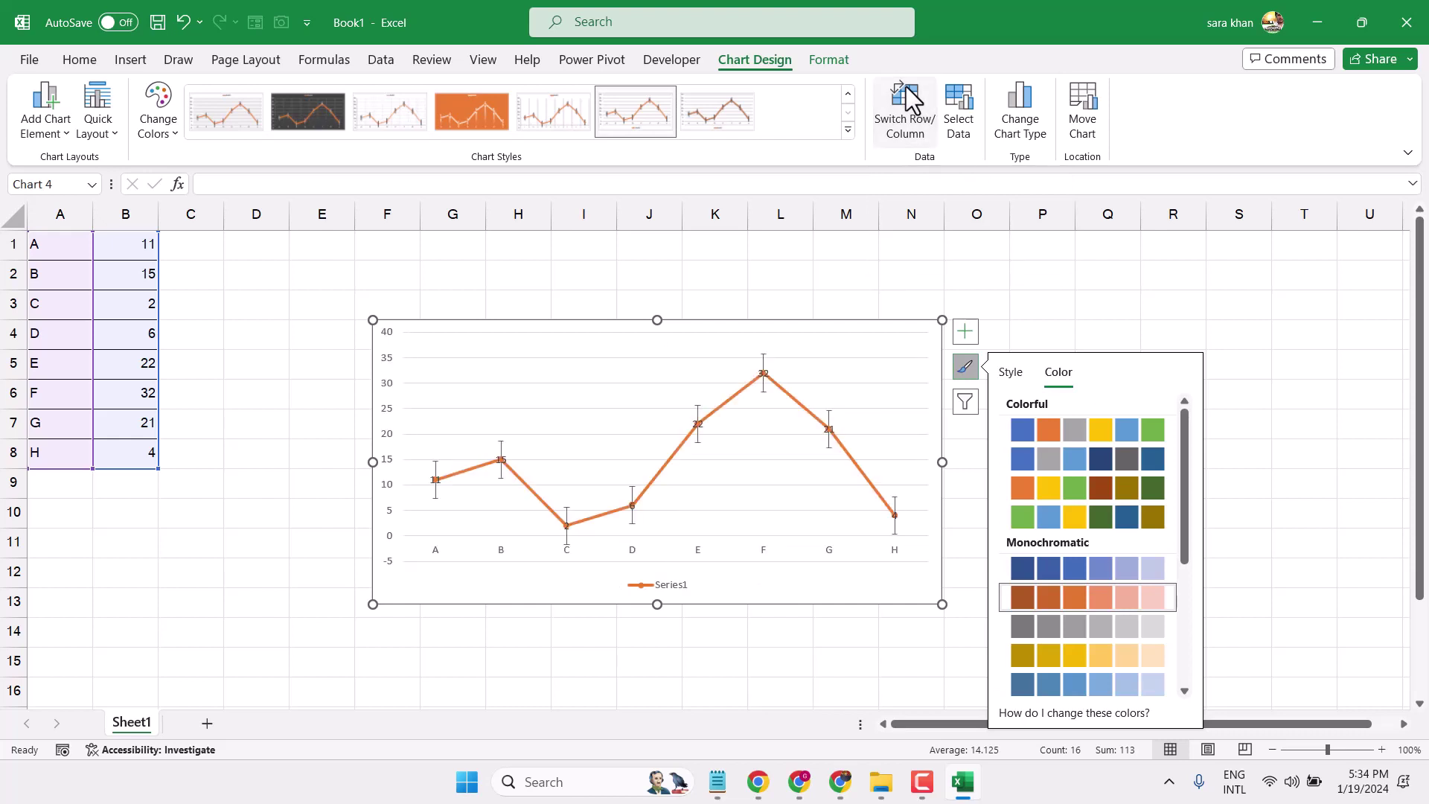
Check the A–H axis label range in Select Data, cancel, and select cell A9.
left_click(967, 89)
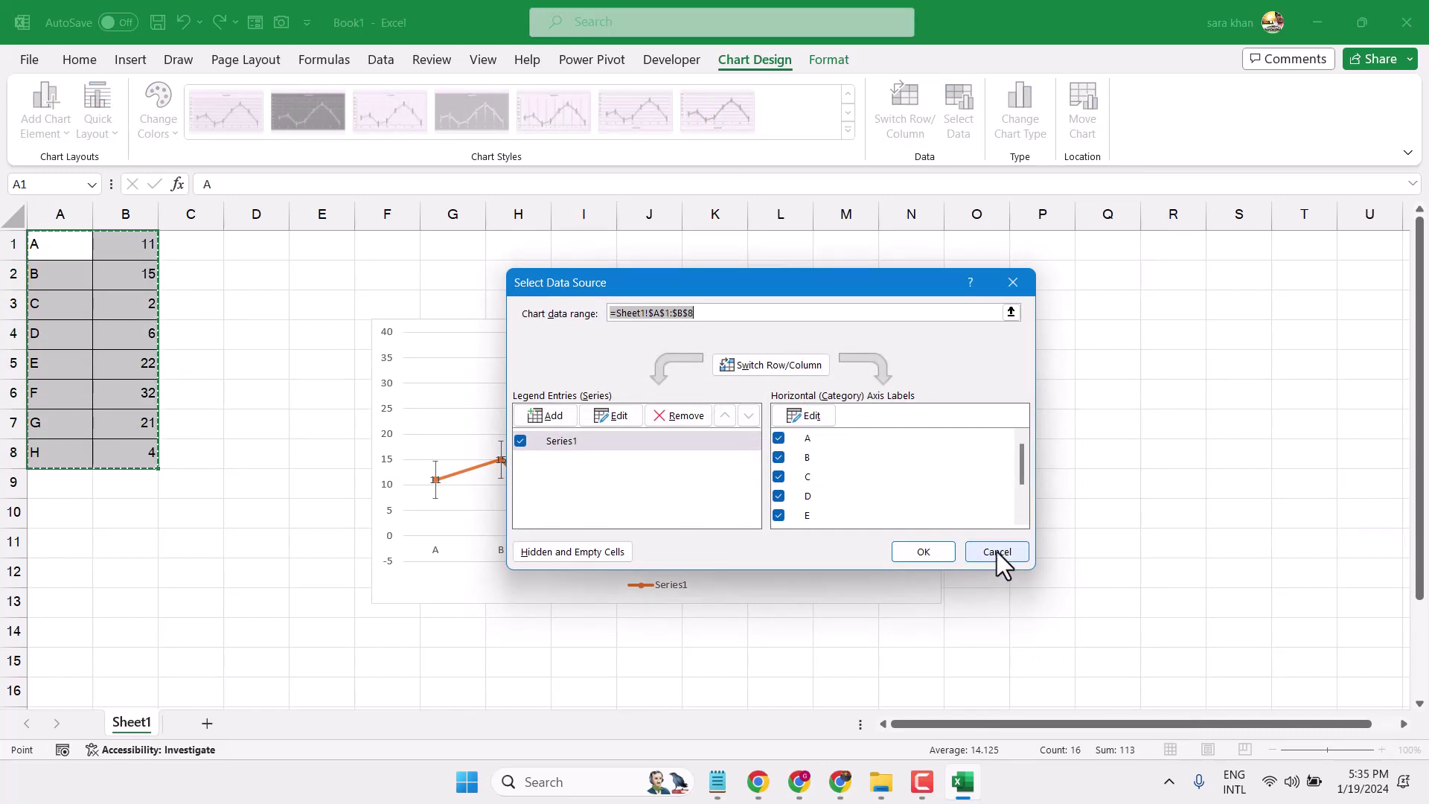
left_click(806, 415)
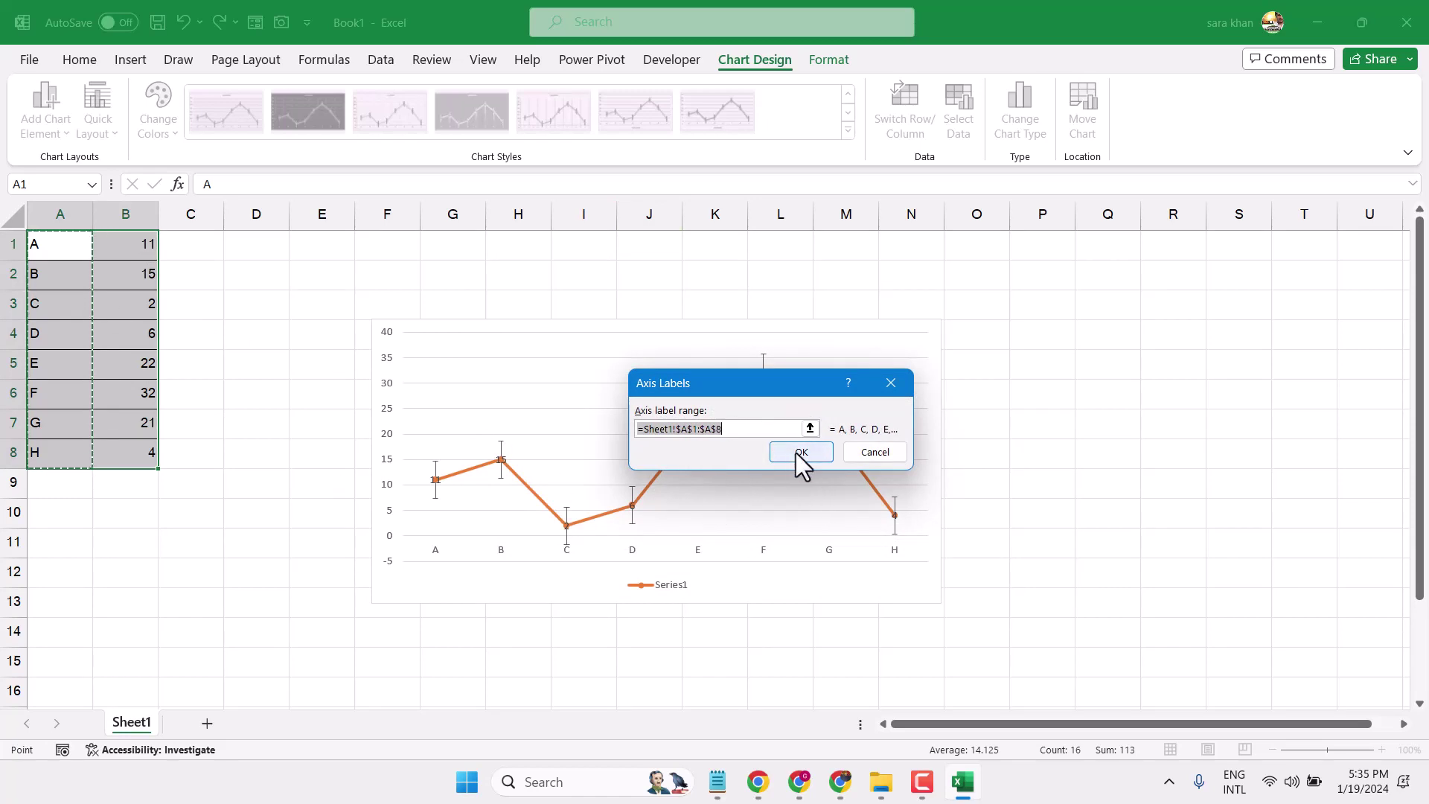
left_click(874, 451)
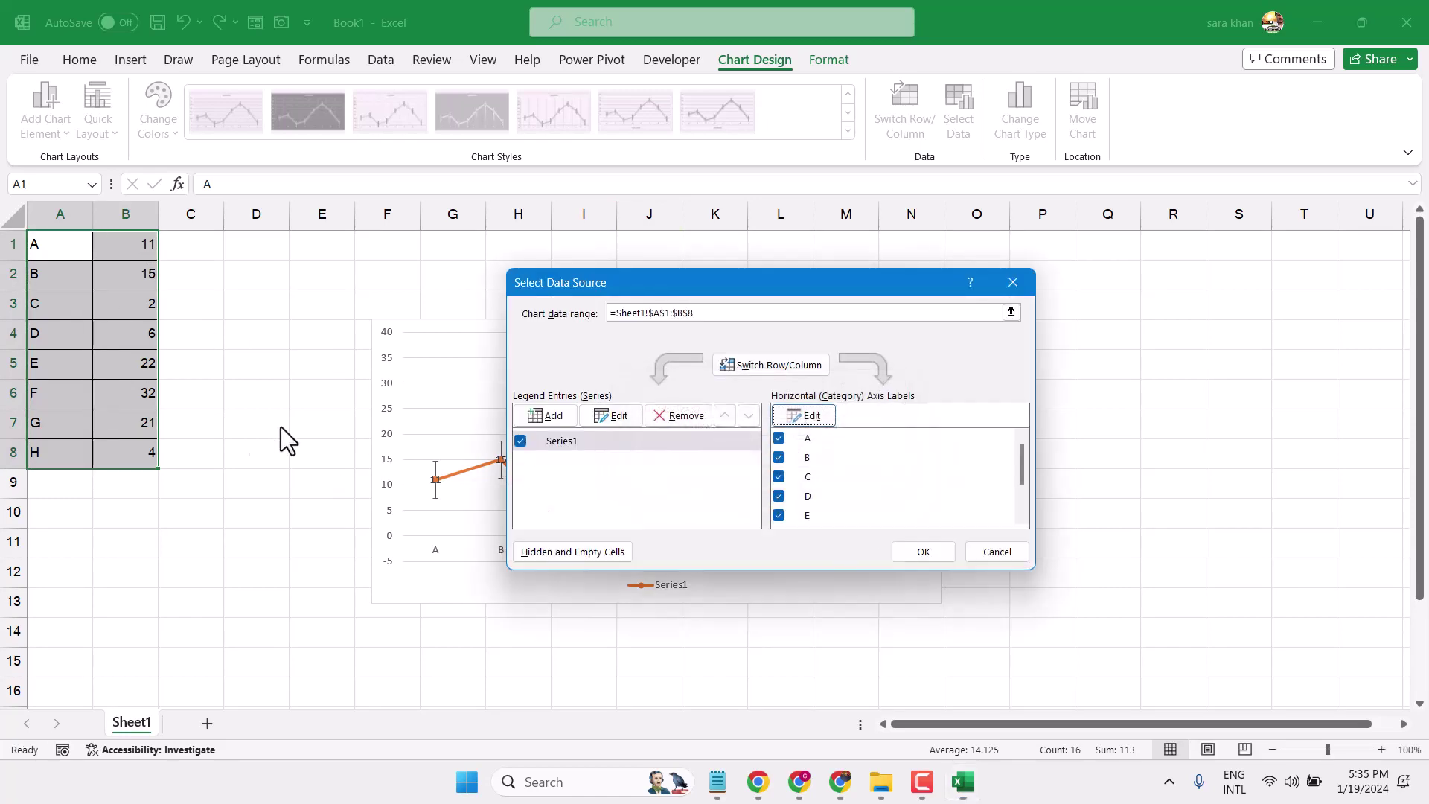
left_click(995, 550)
left_click(59, 491)
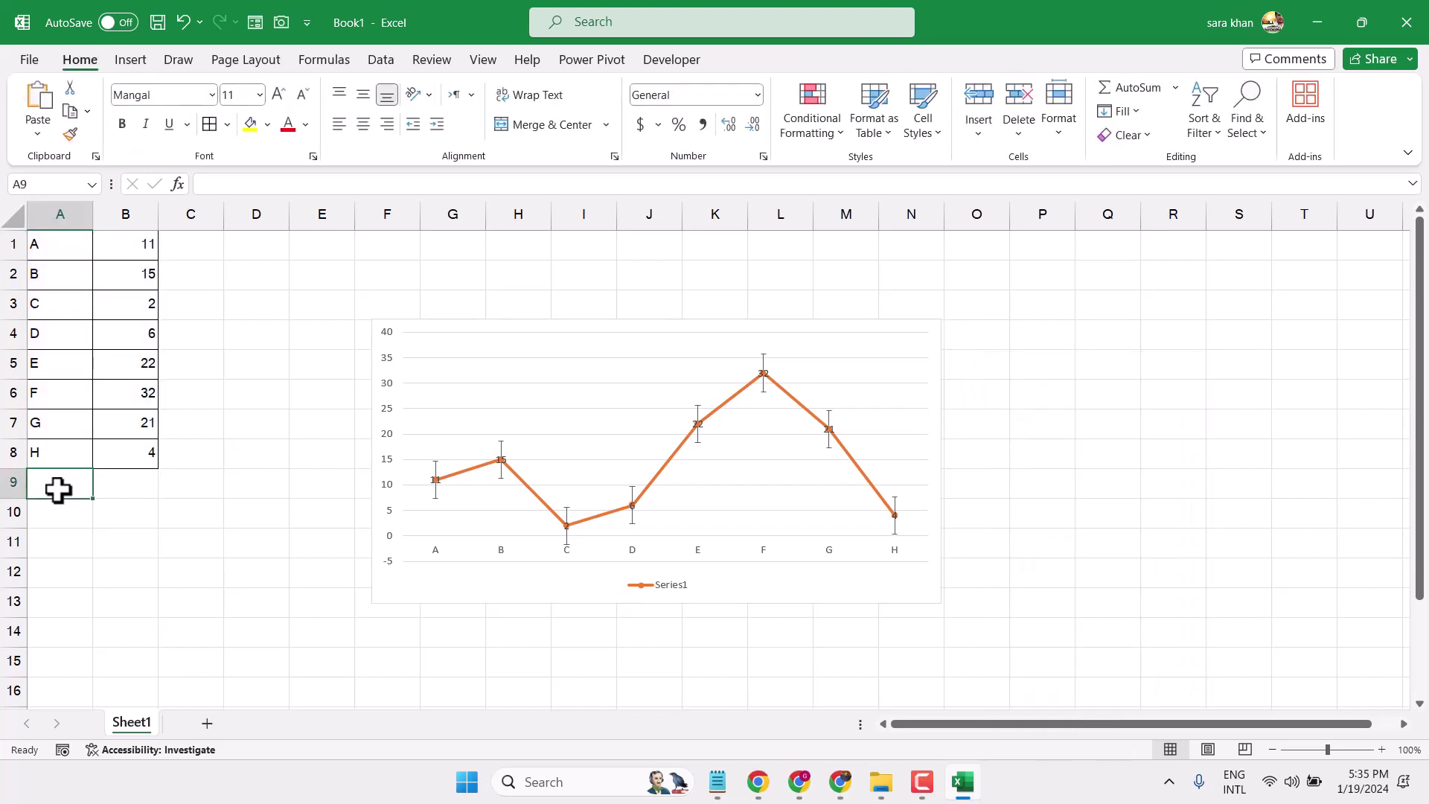
type("J")
Enter J and K in A9:A10 with values 3 and 9, then select A1:B10.
left_click(58, 516)
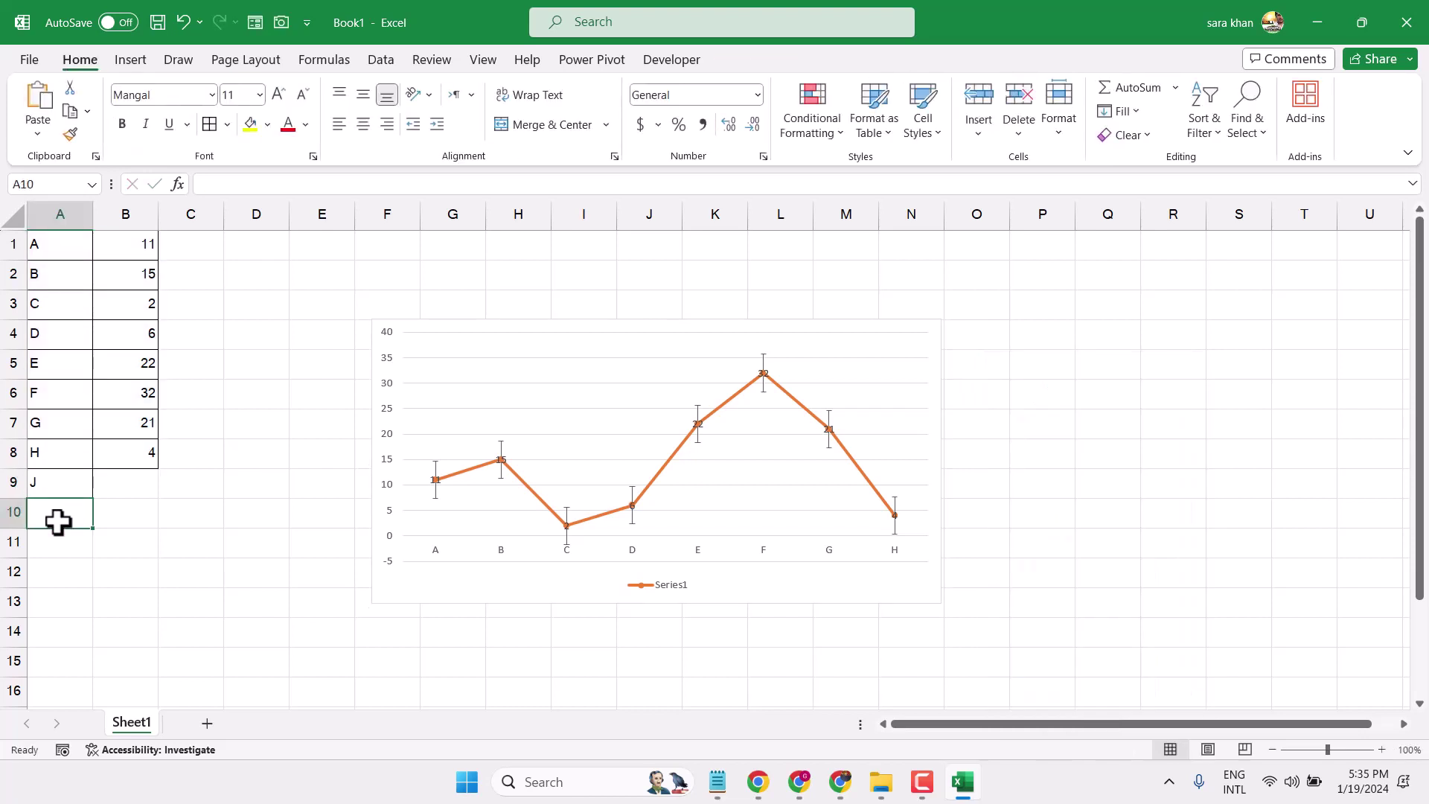
type("K")
left_click(136, 482)
type("3")
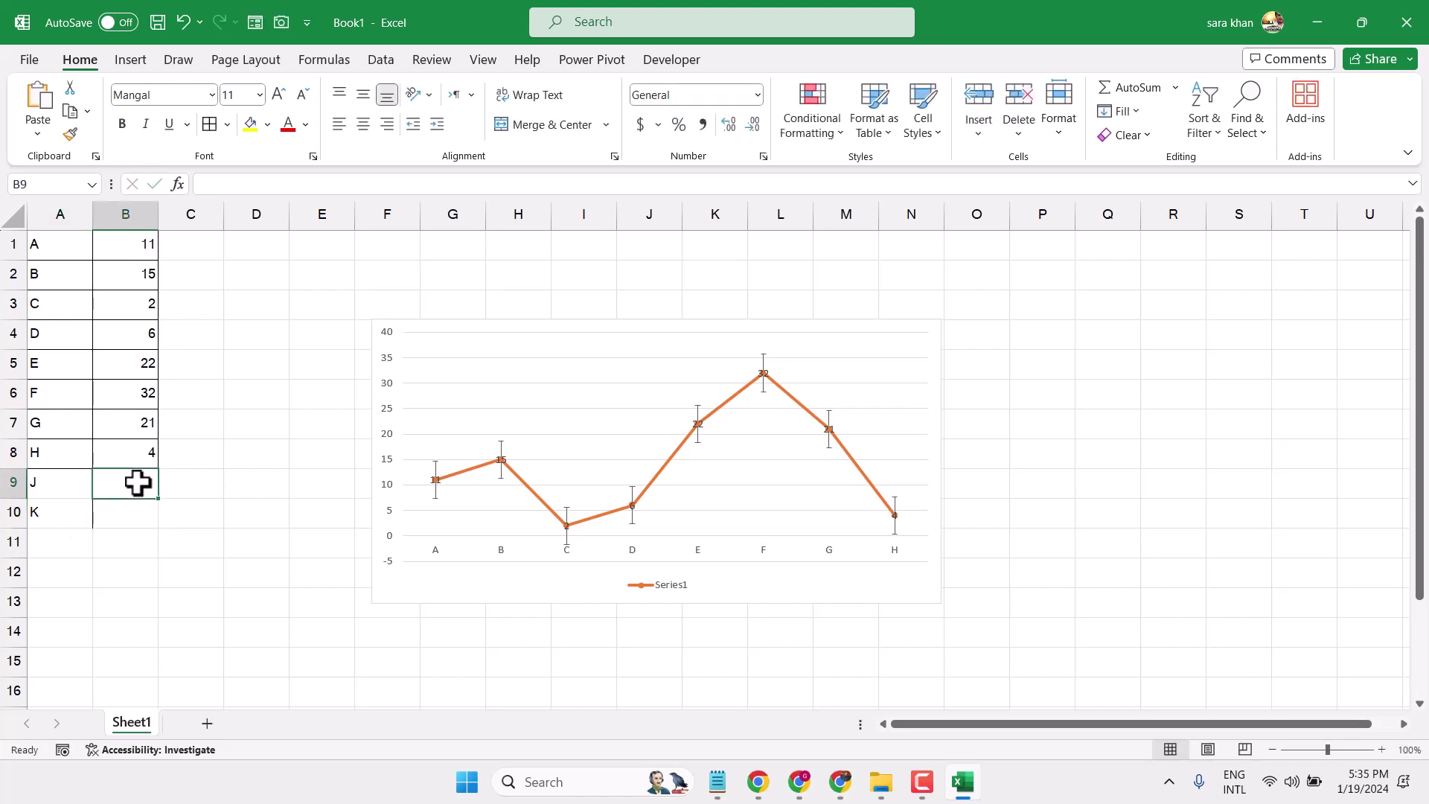
left_click(120, 519)
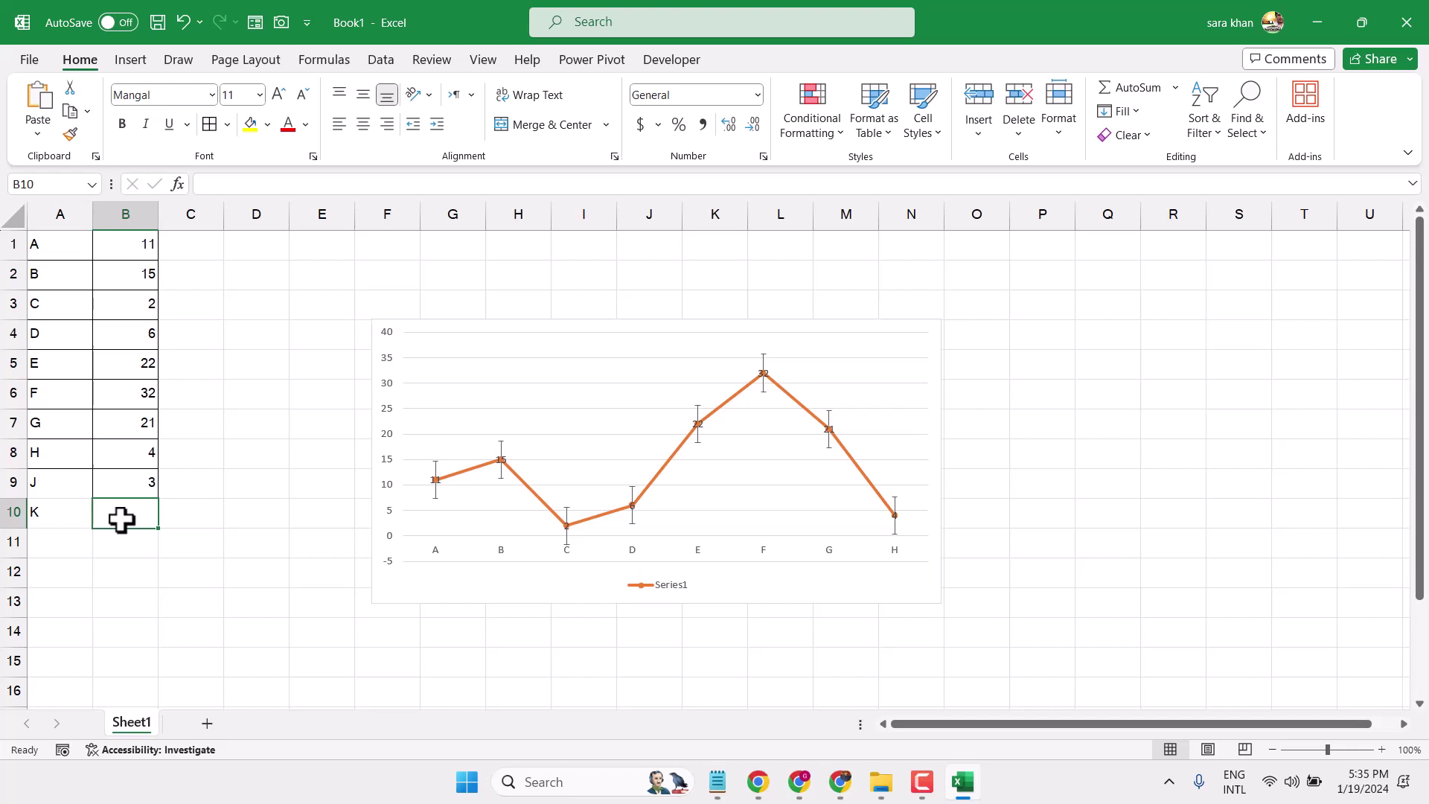
type("9")
left_click(121, 538)
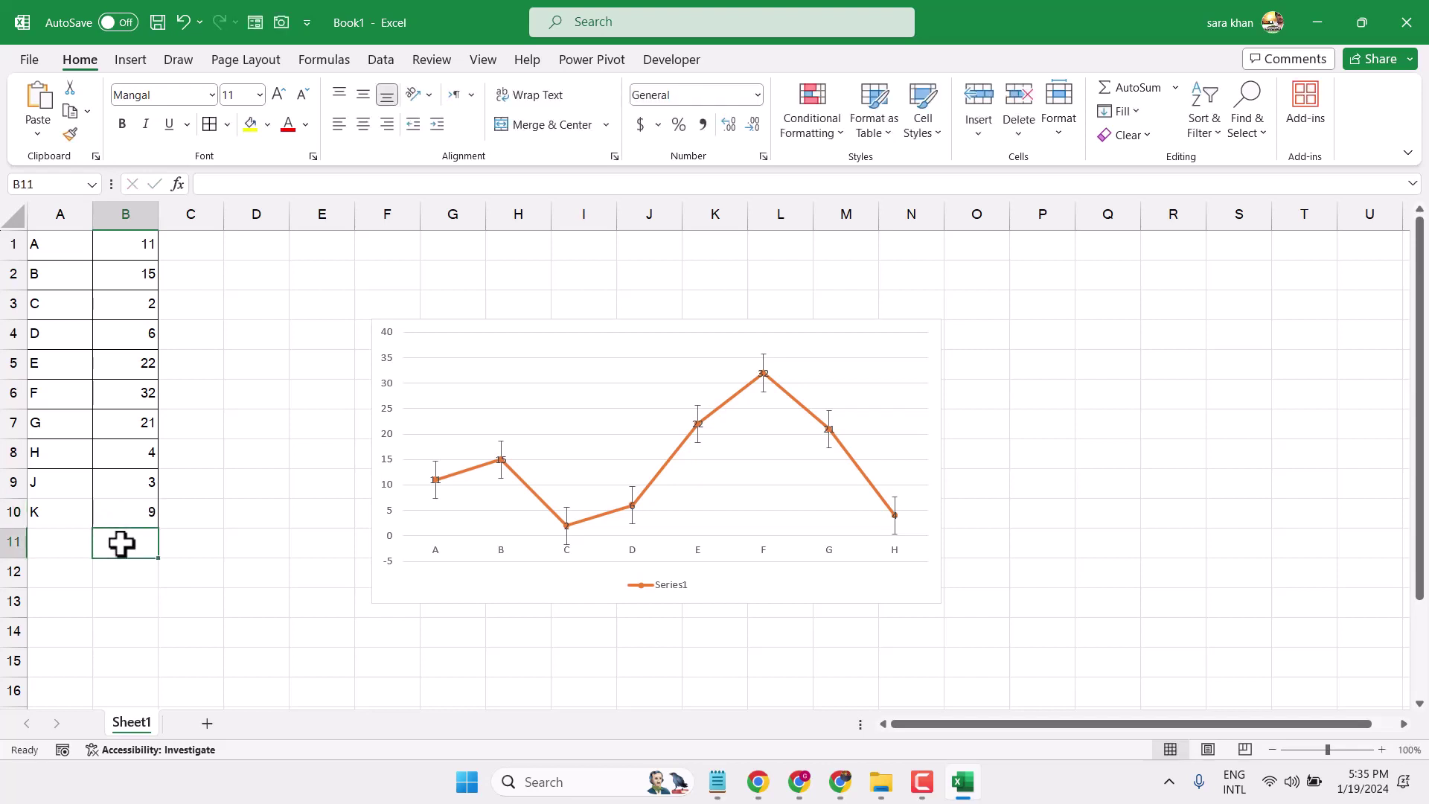
left_click(142, 446)
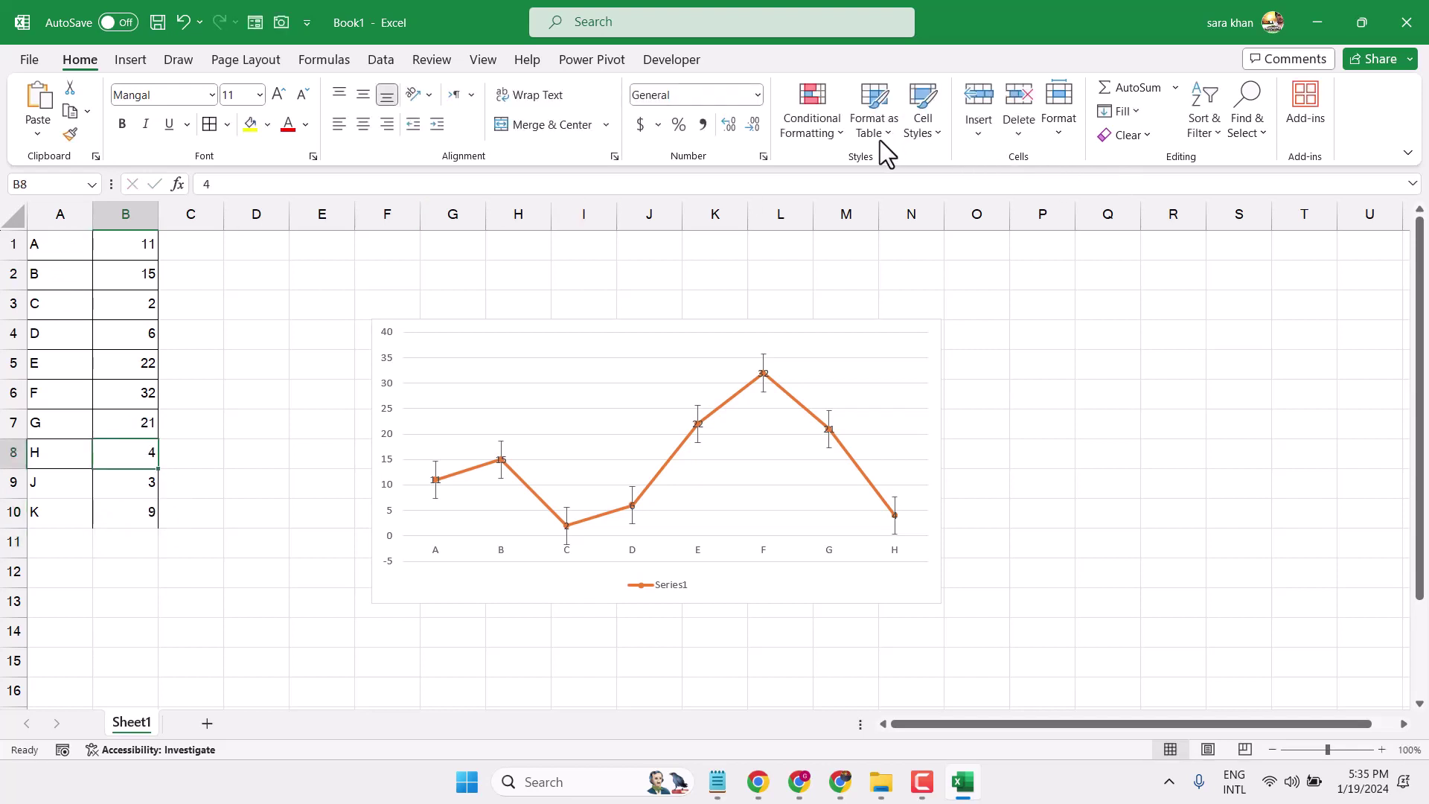
left_click_drag(60, 246, 149, 512)
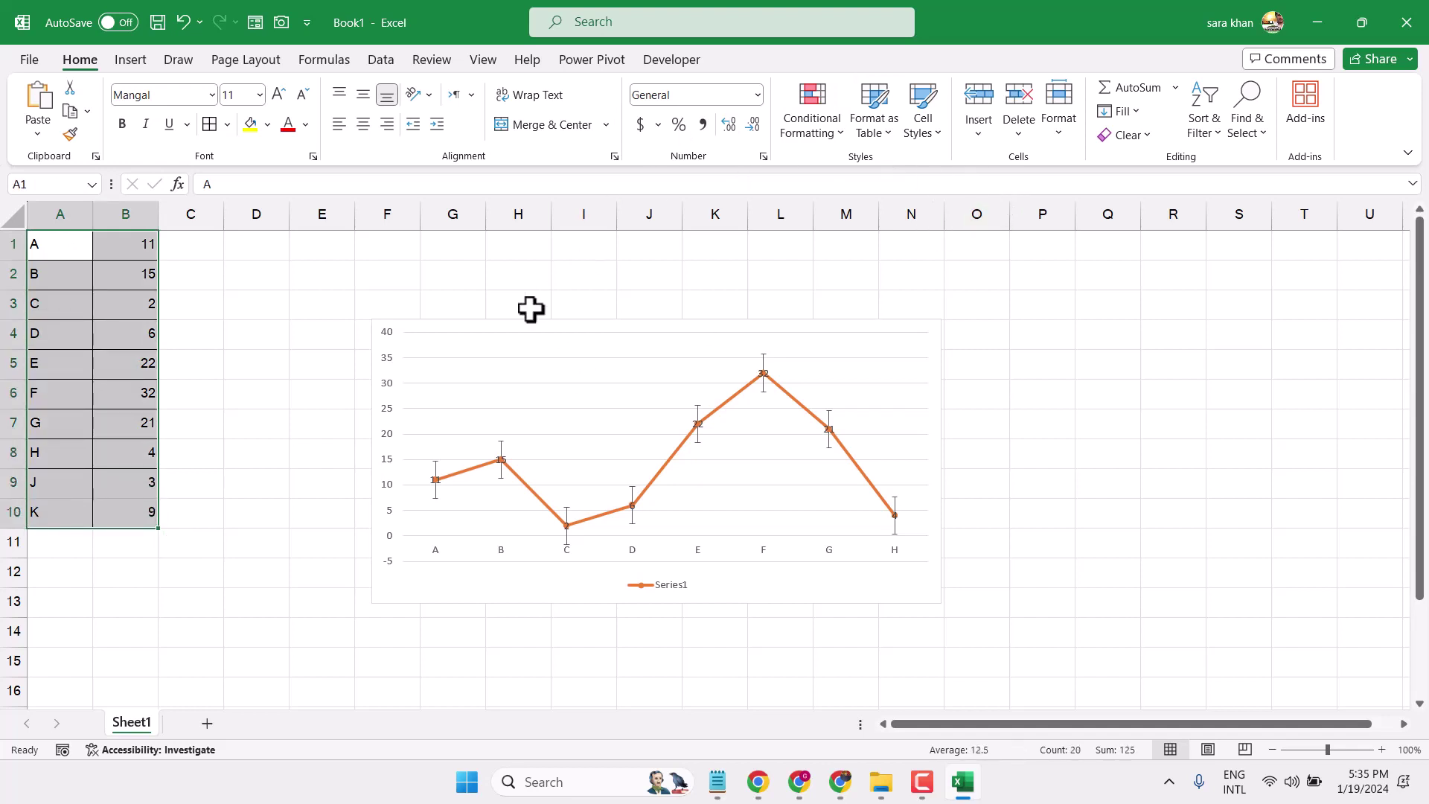
Set the chart's data range to A1:B10 so it plots categories A–K.
left_click(465, 347)
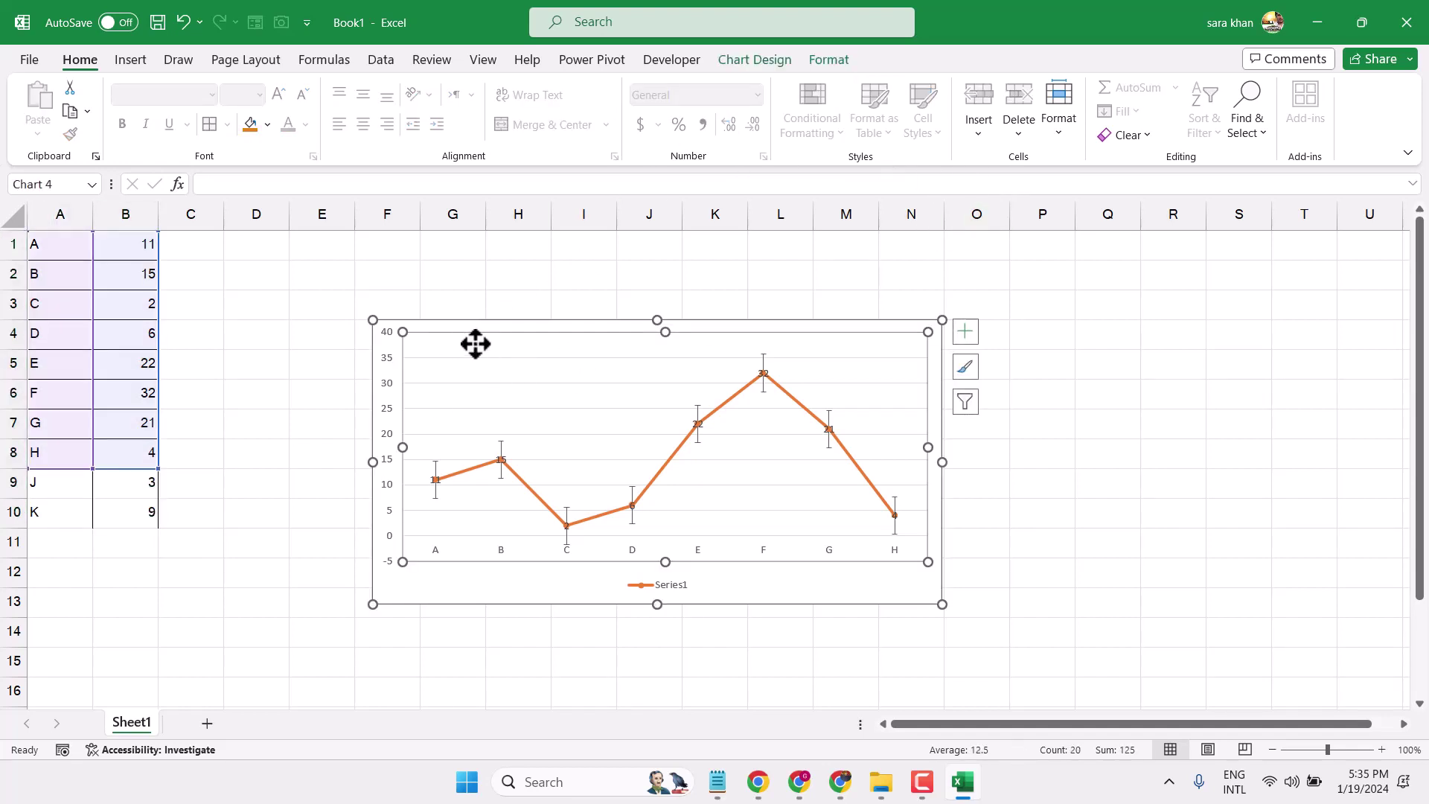
double_click(472, 343)
left_click(373, 325)
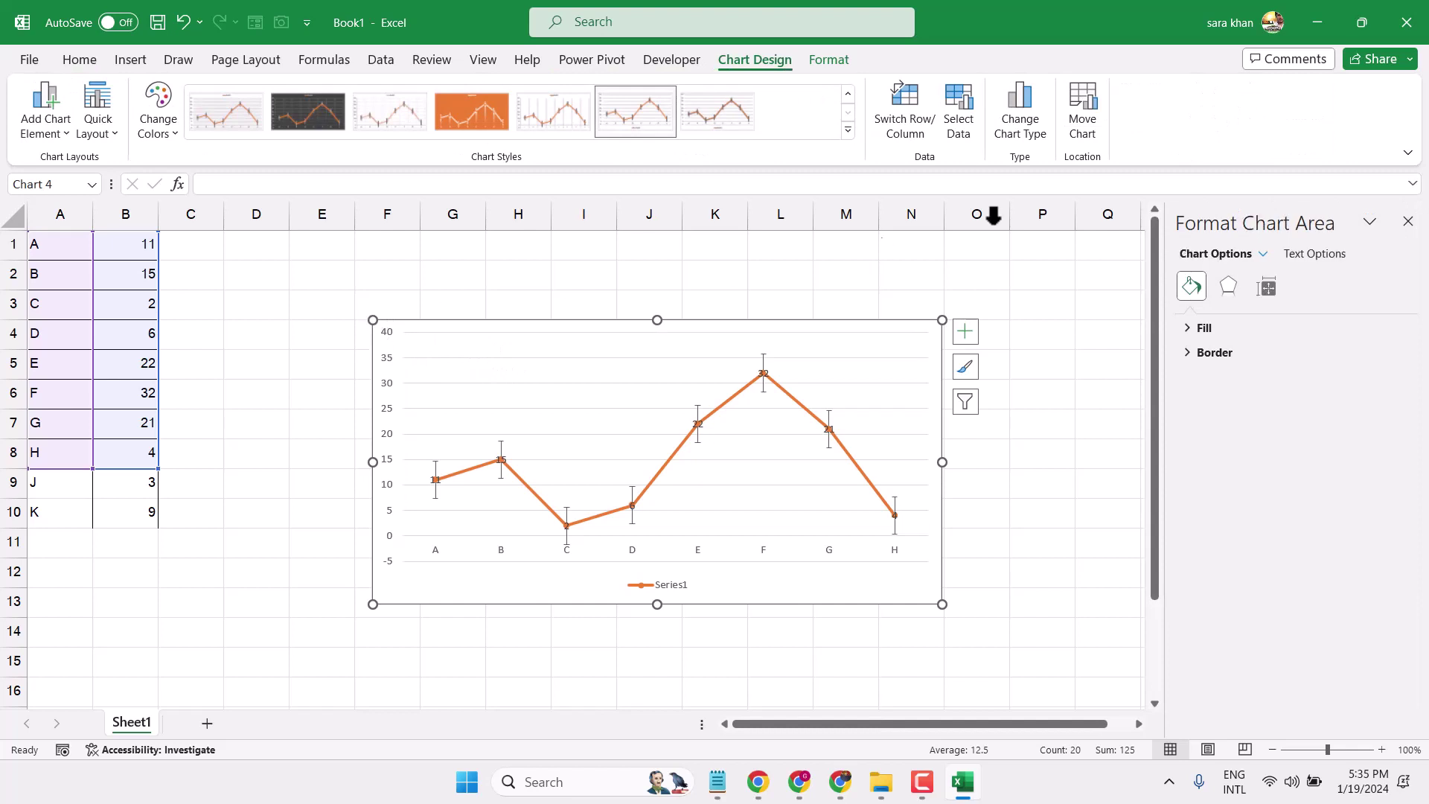
left_click(959, 98)
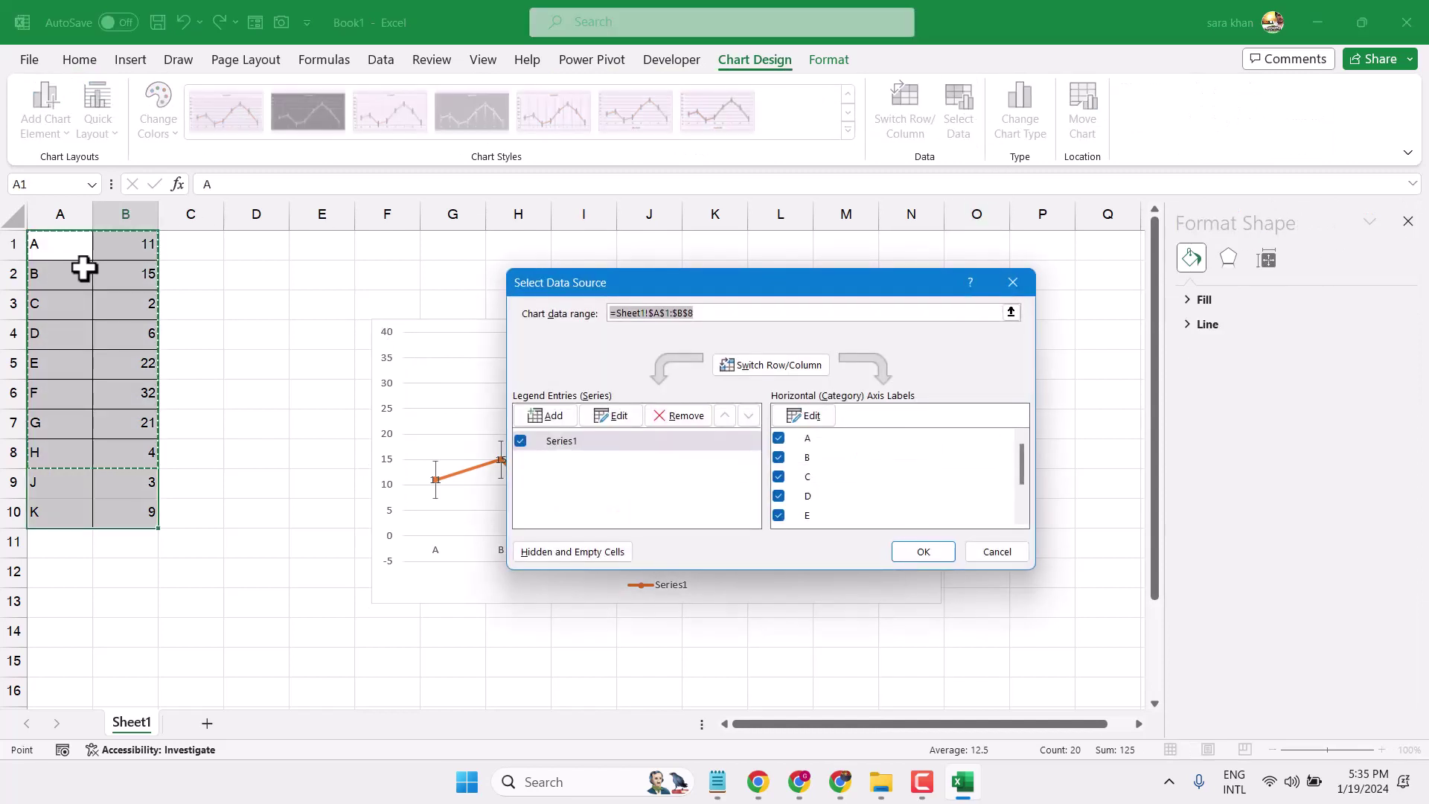
left_click_drag(39, 245, 131, 509)
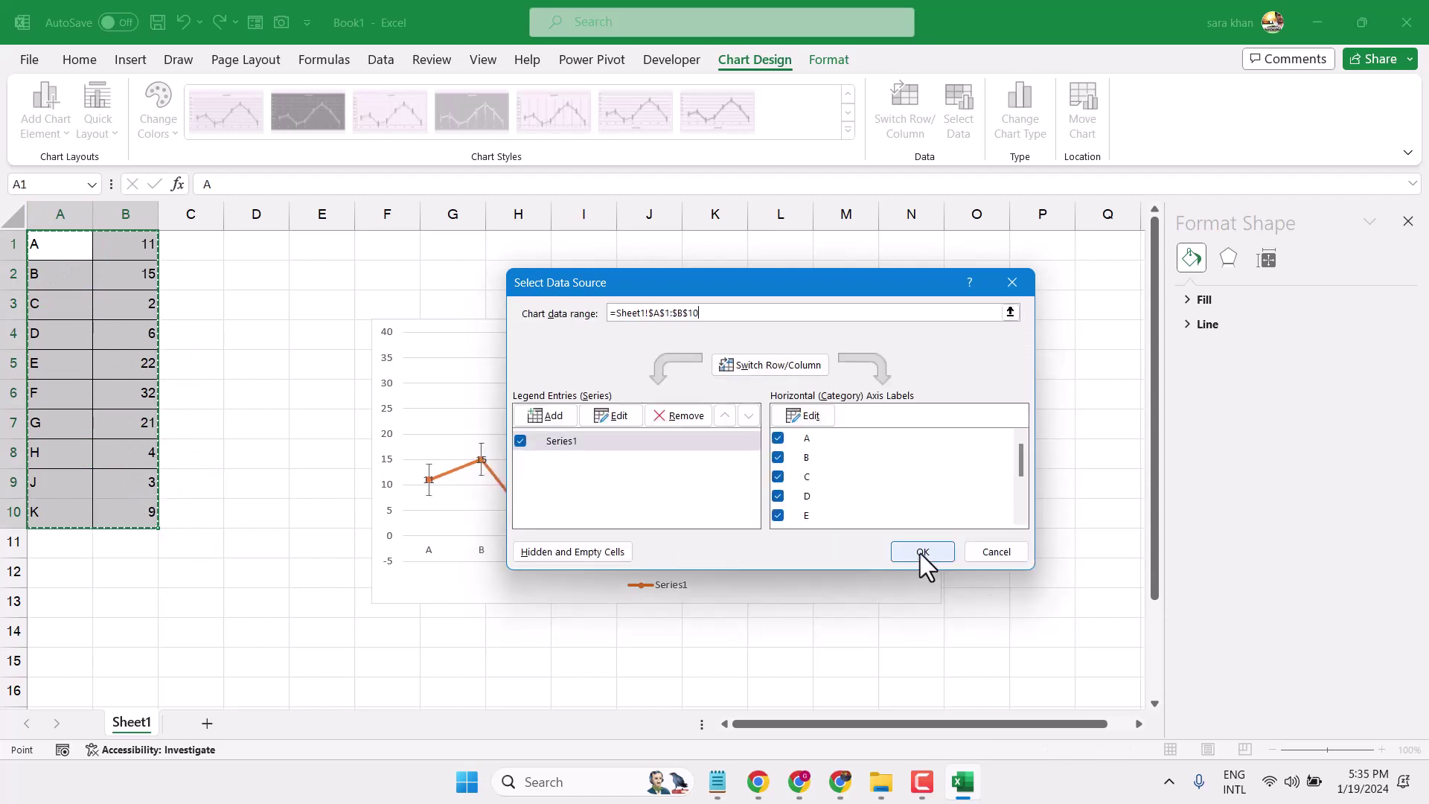
left_click(920, 553)
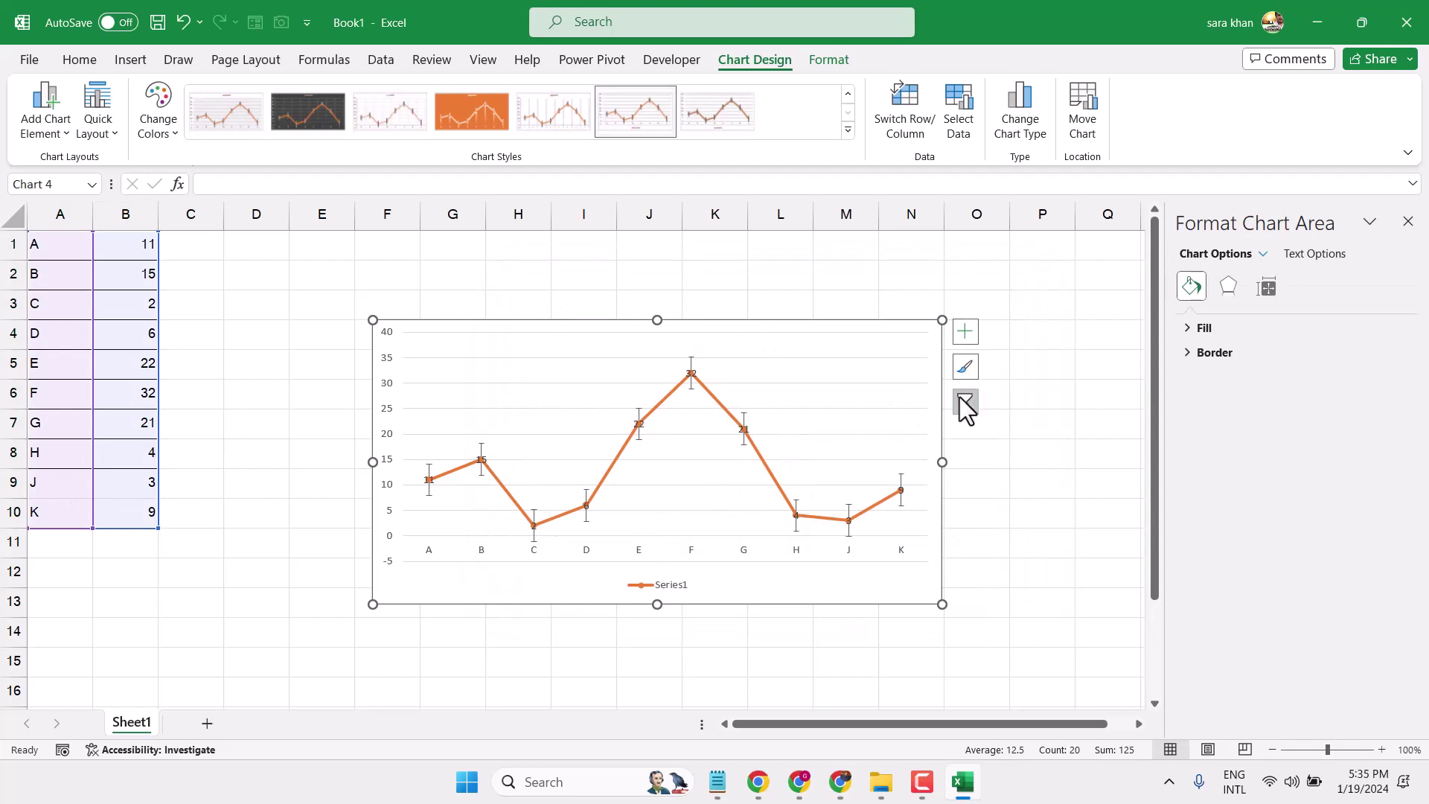
left_click(1407, 222)
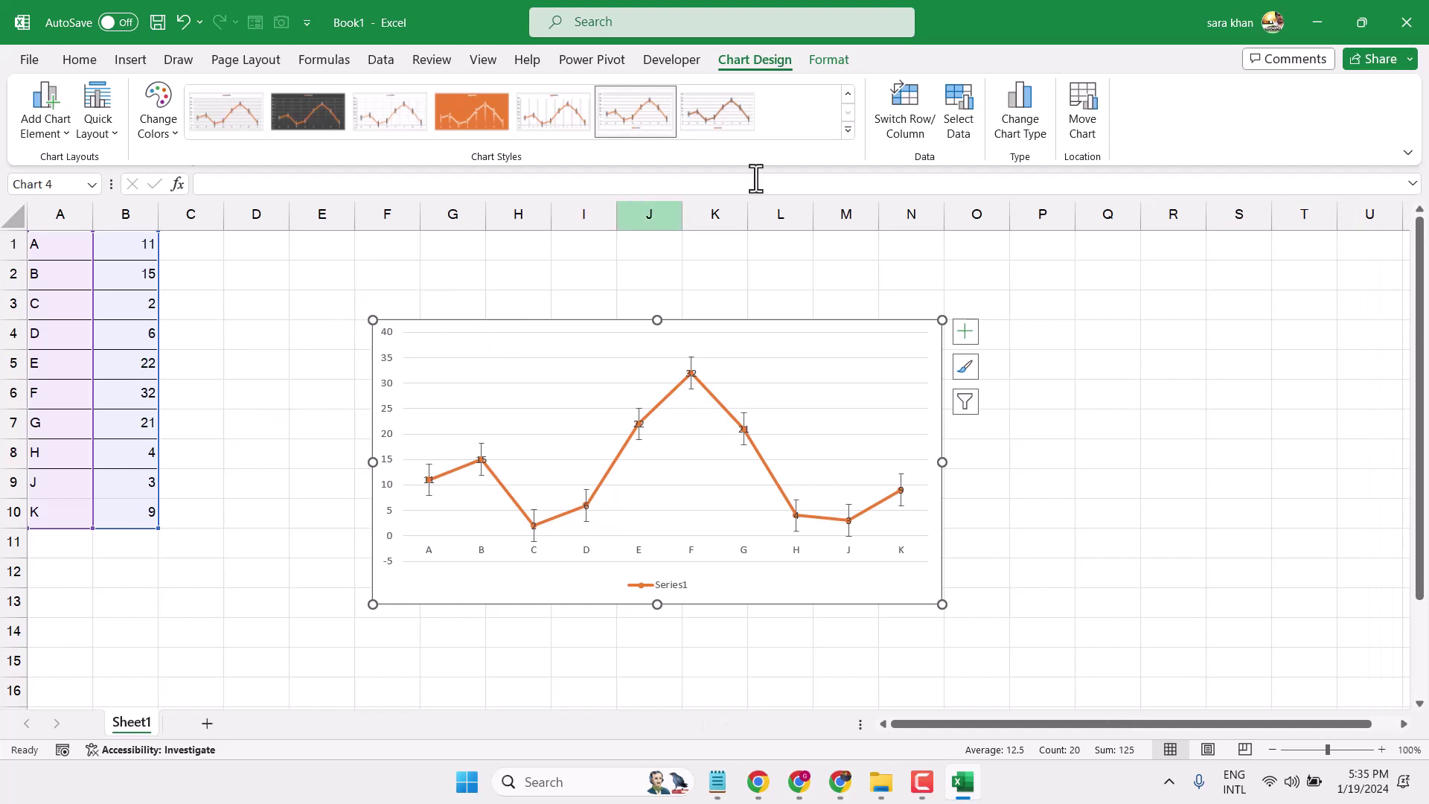
Preview a 3-D pie, then change the chart to a flat 2-D pie.
left_click(1027, 99)
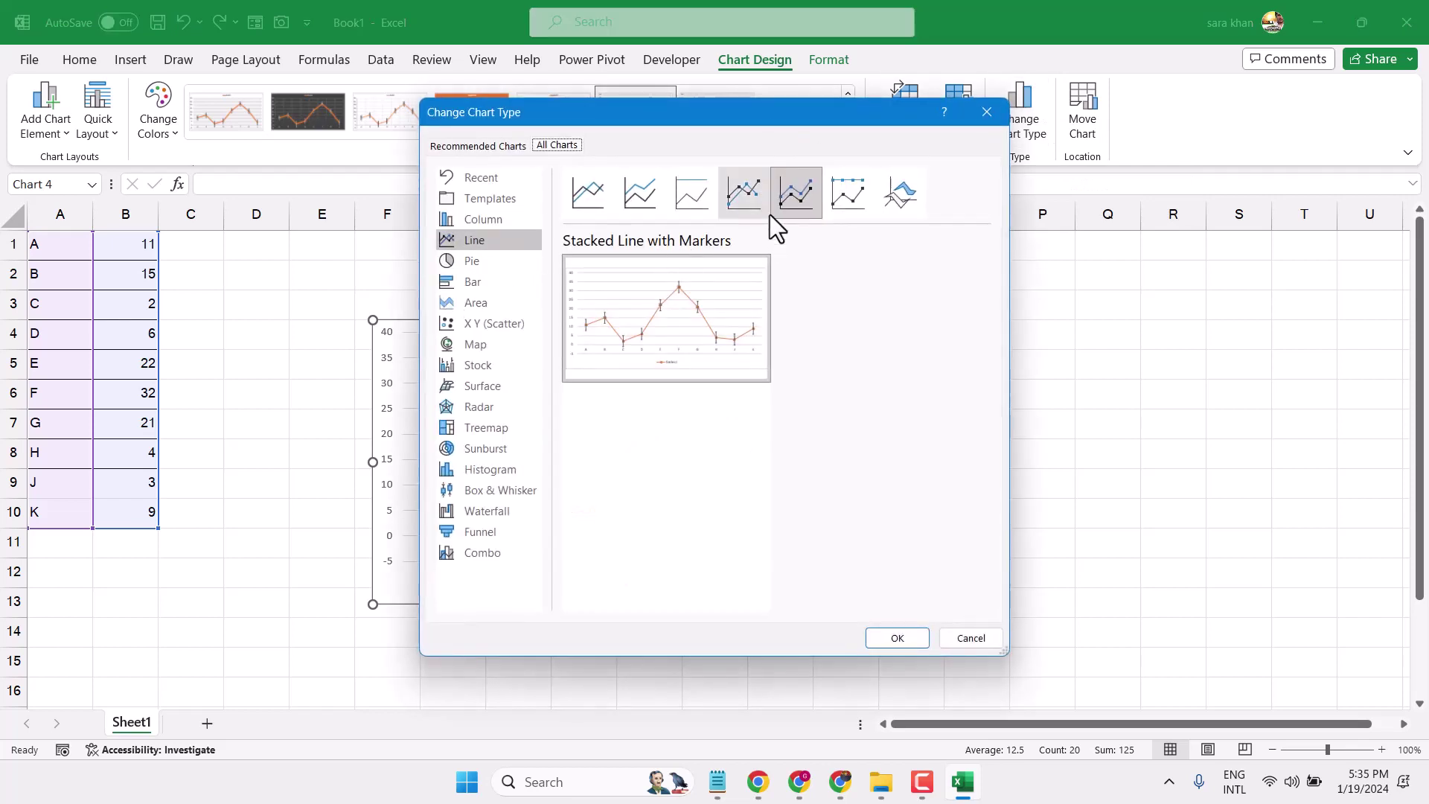
left_click_drag(671, 114, 1096, 144)
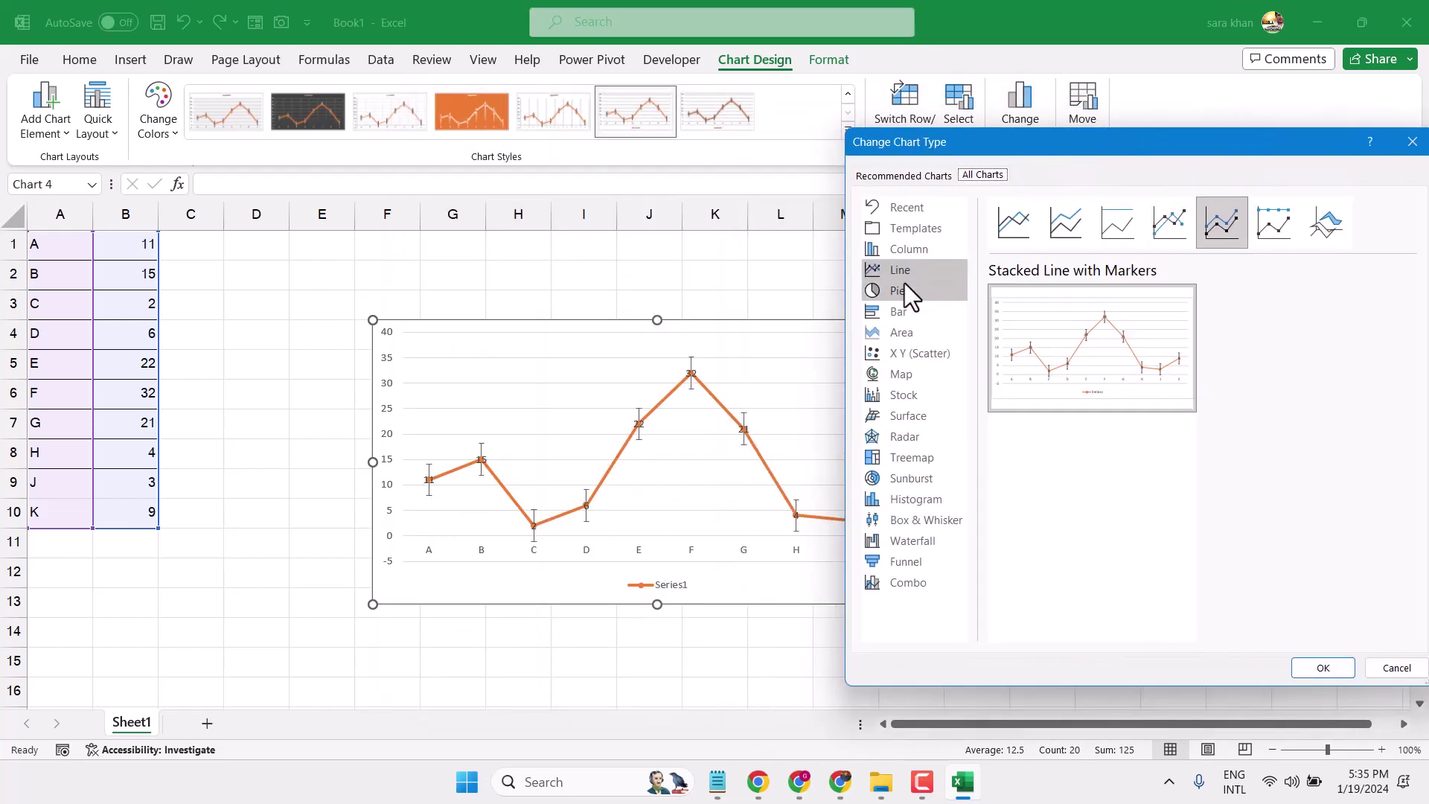
left_click(900, 295)
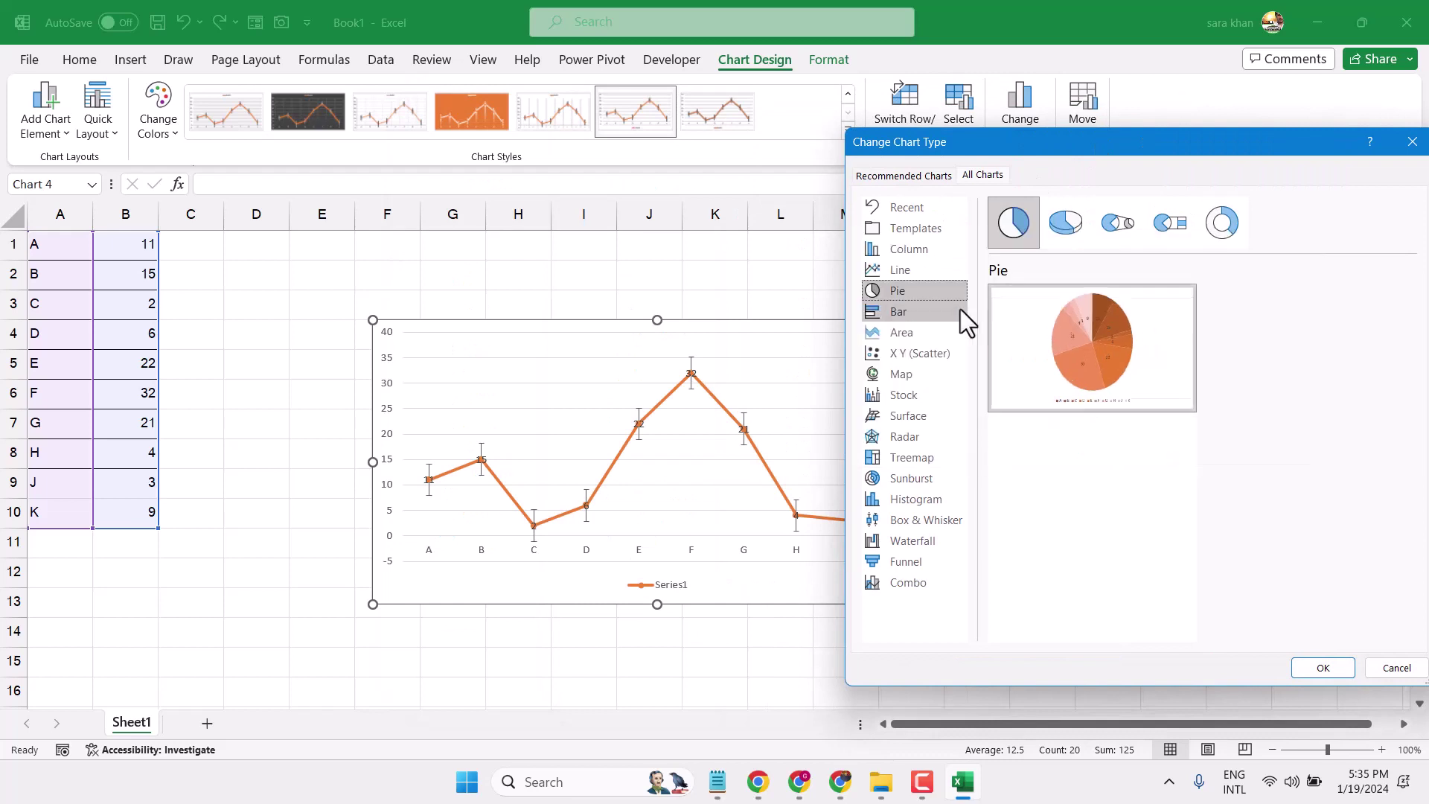
left_click(1067, 228)
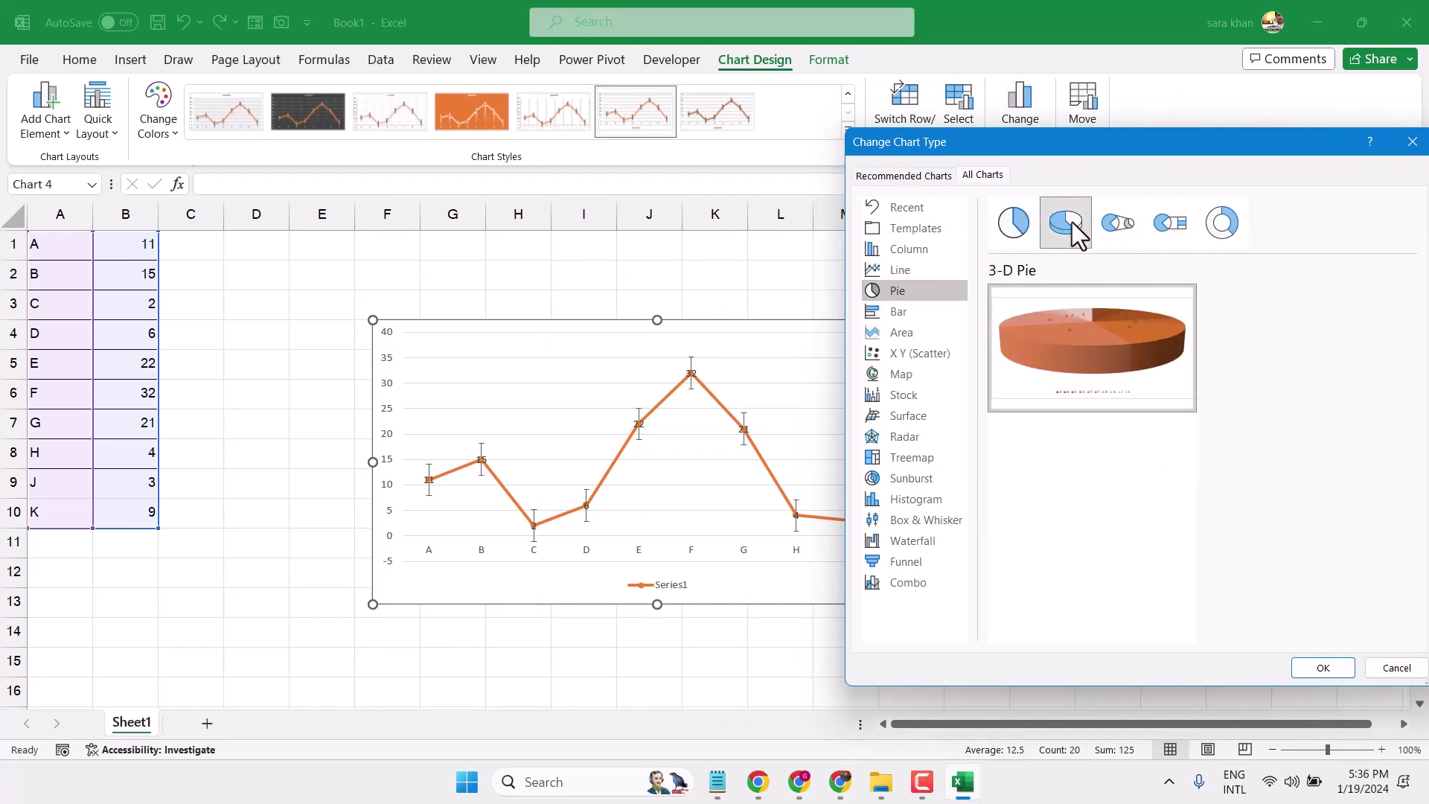
left_click(1018, 227)
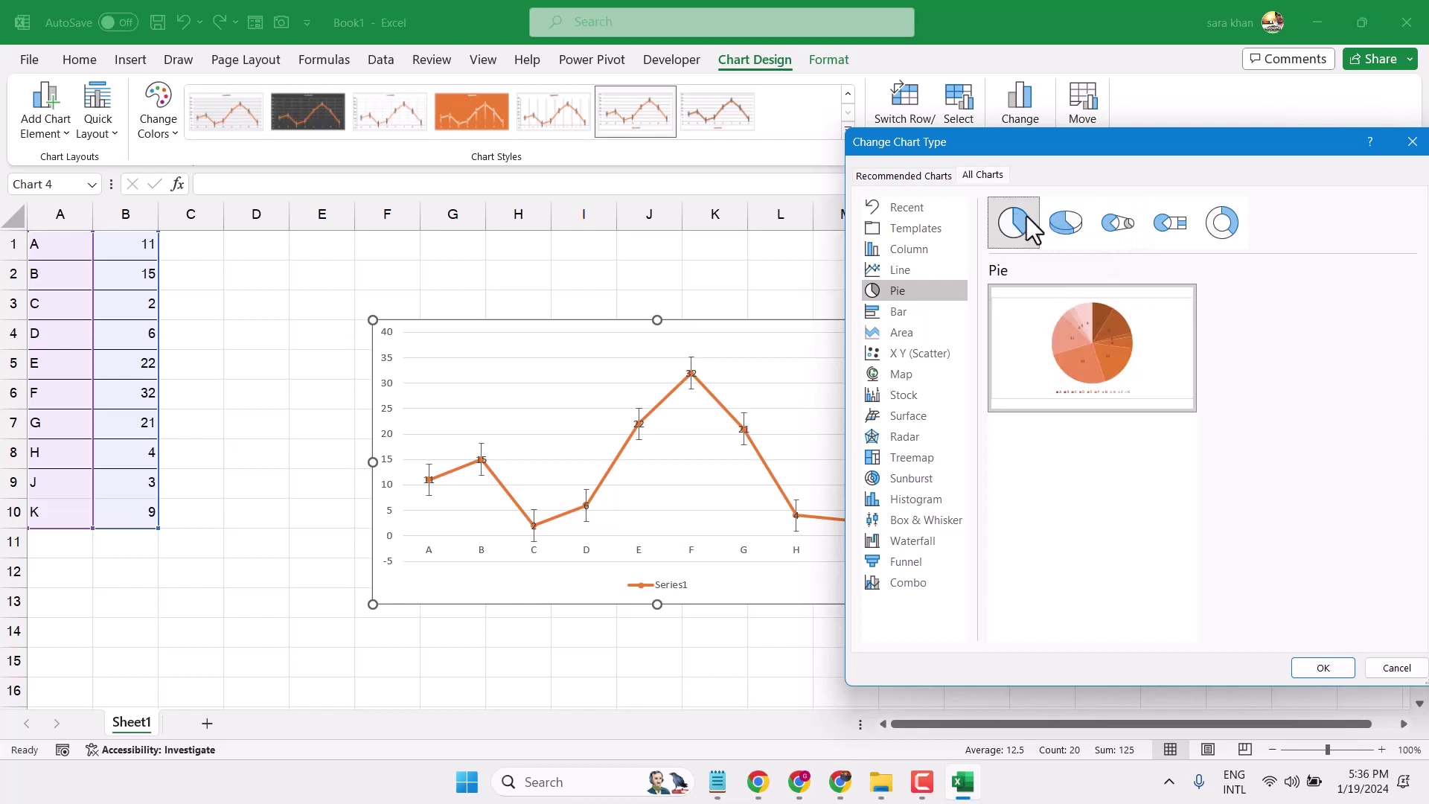
left_click(1322, 671)
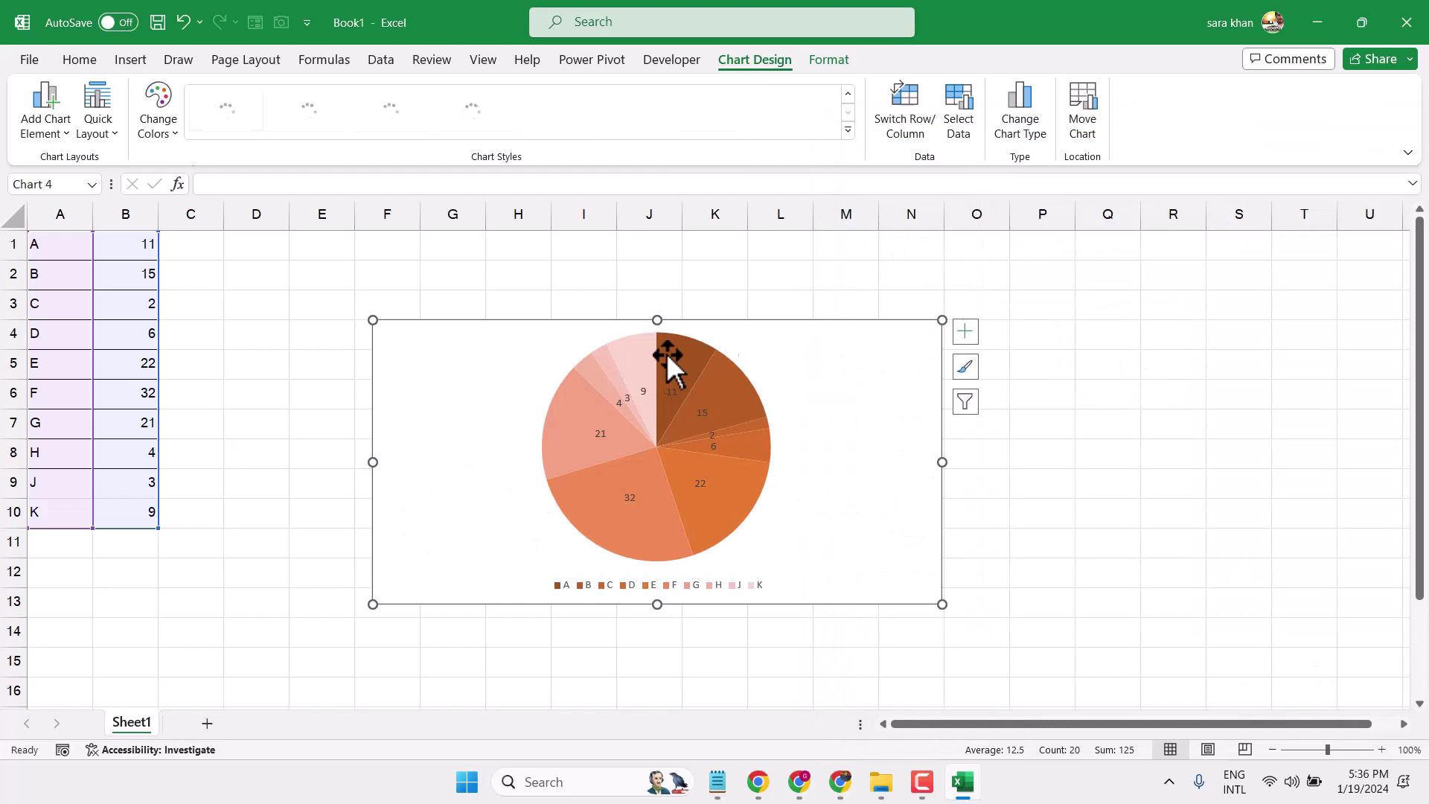
left_click(1020, 113)
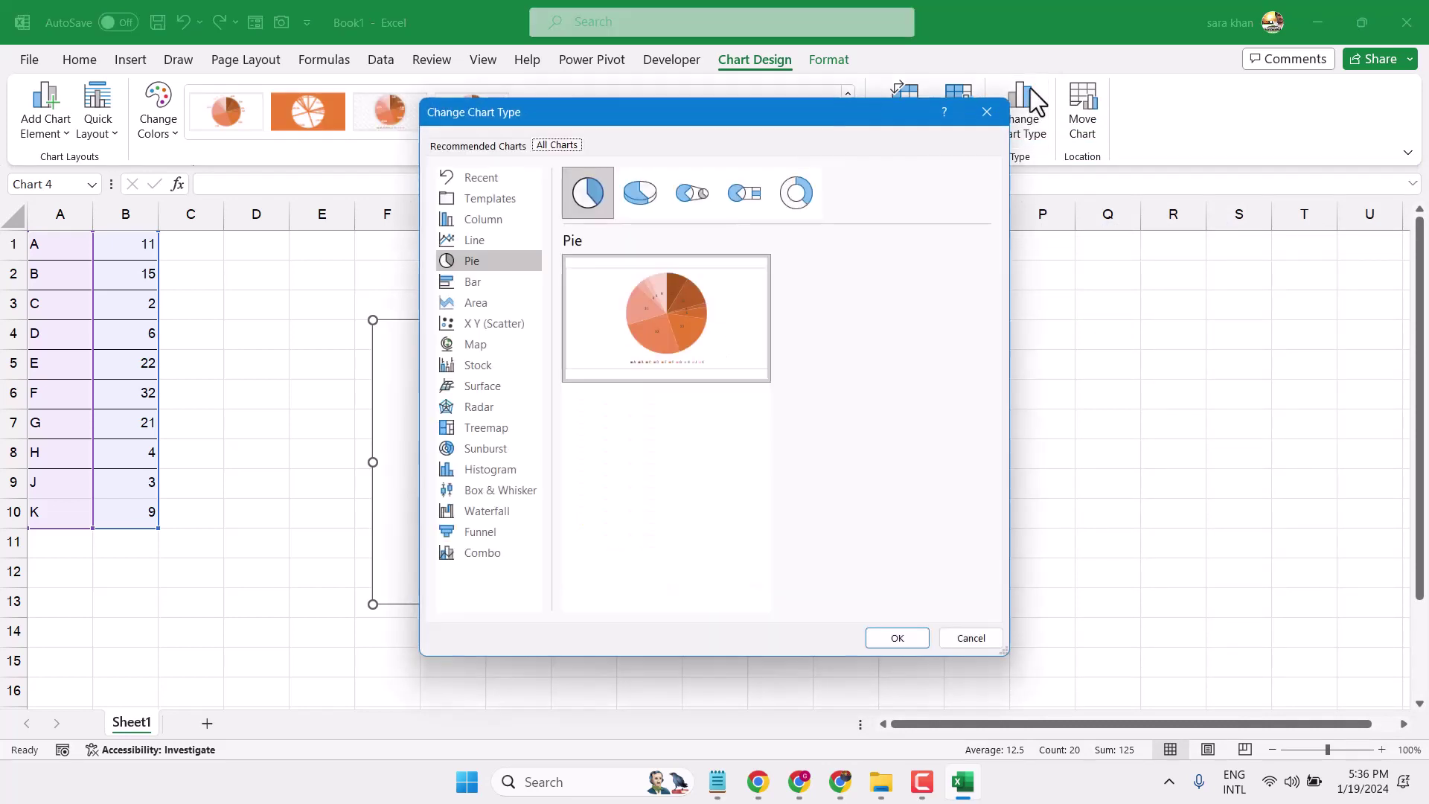
Change the chart type to Clustered Bar.
left_click(491, 286)
mouse_move(664, 318)
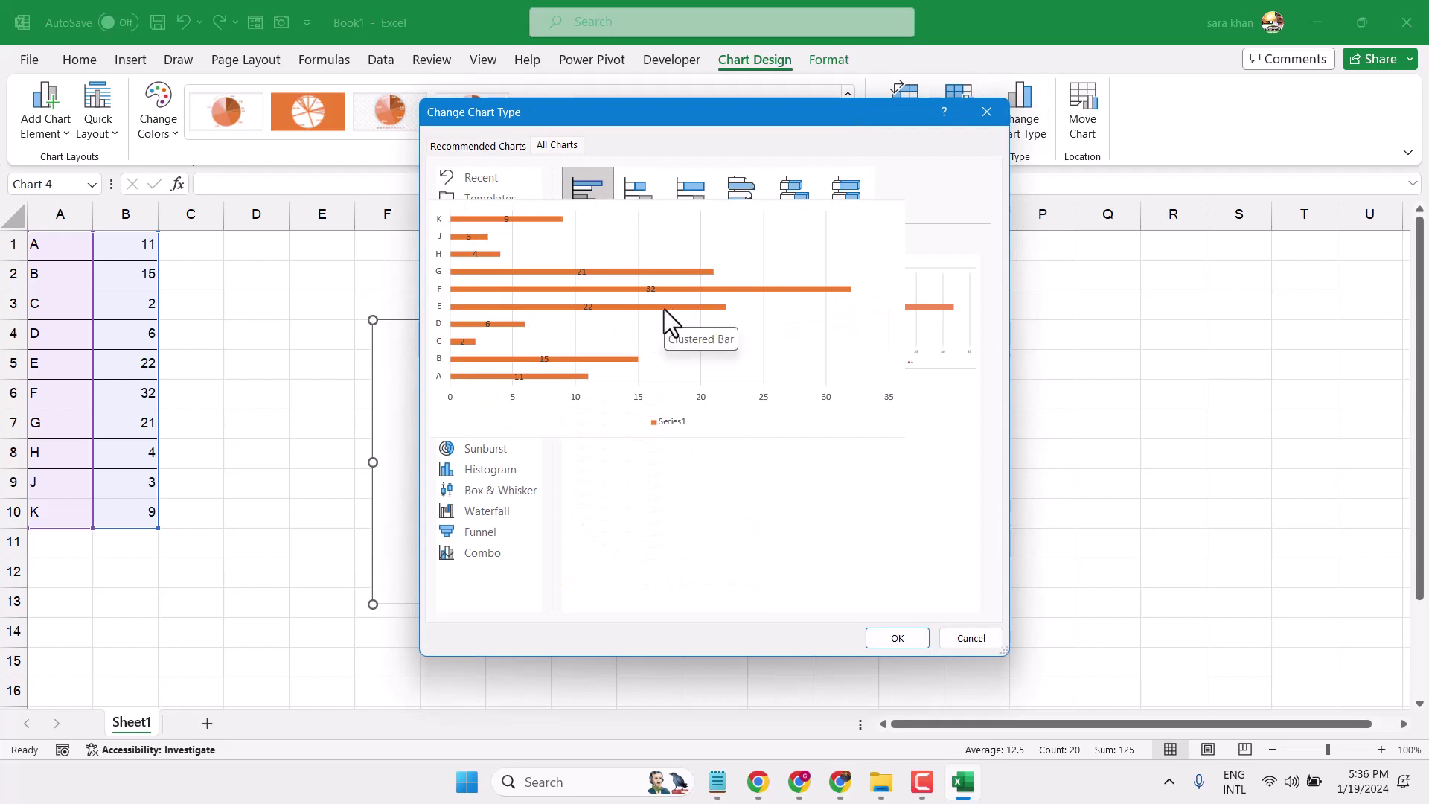
left_click(890, 633)
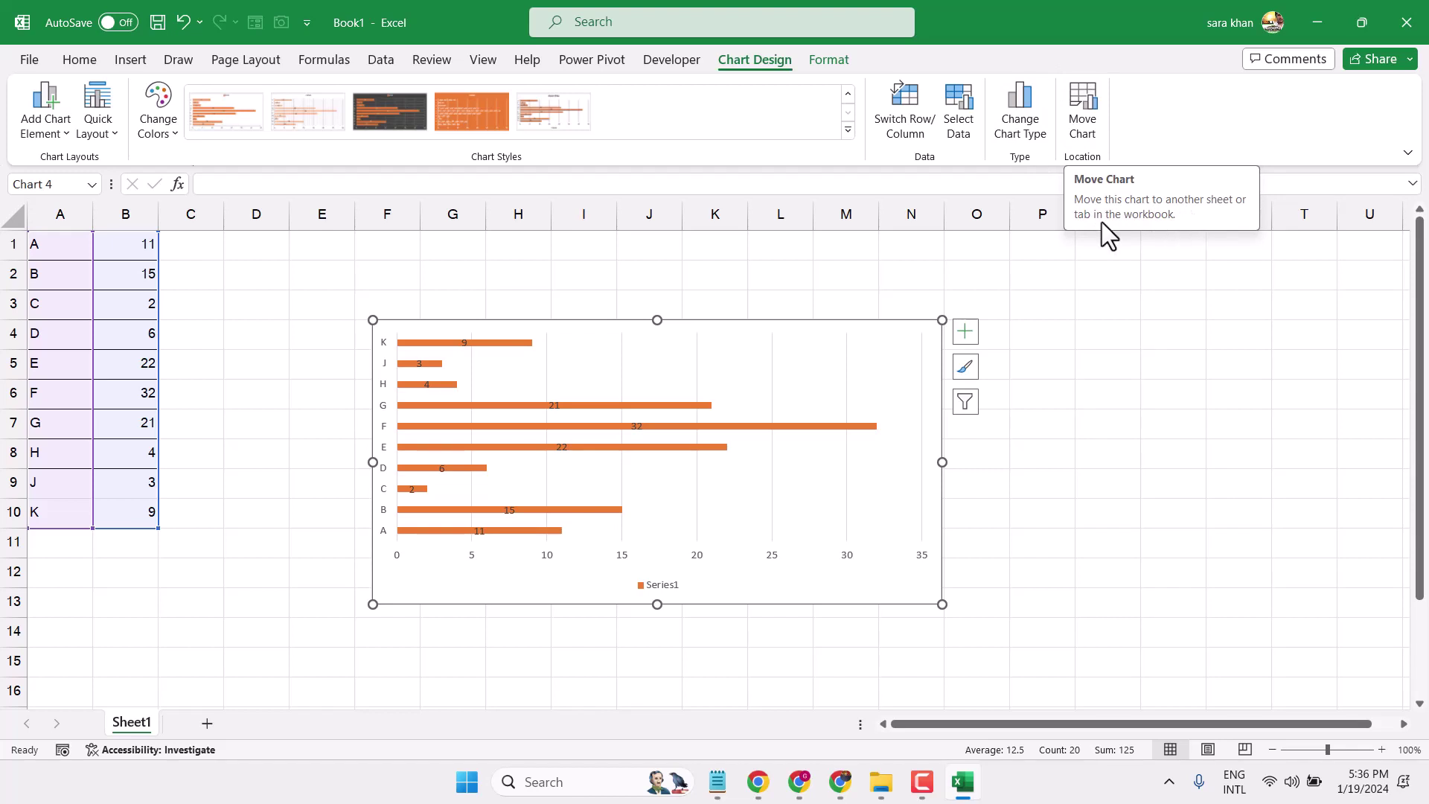
Add a new blank Sheet2 after abandoning a first Move Chart attempt.
left_click(1089, 114)
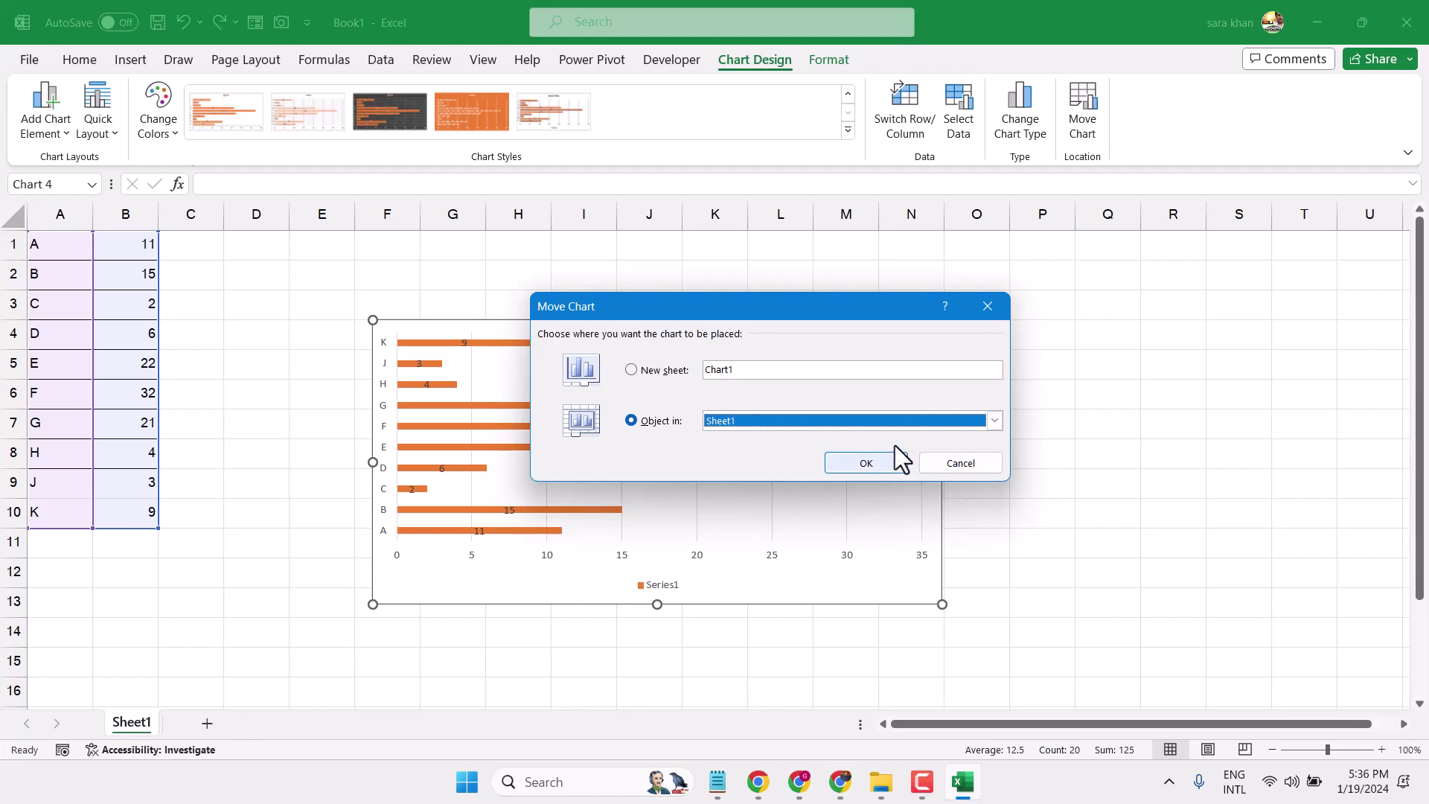
left_click(994, 421)
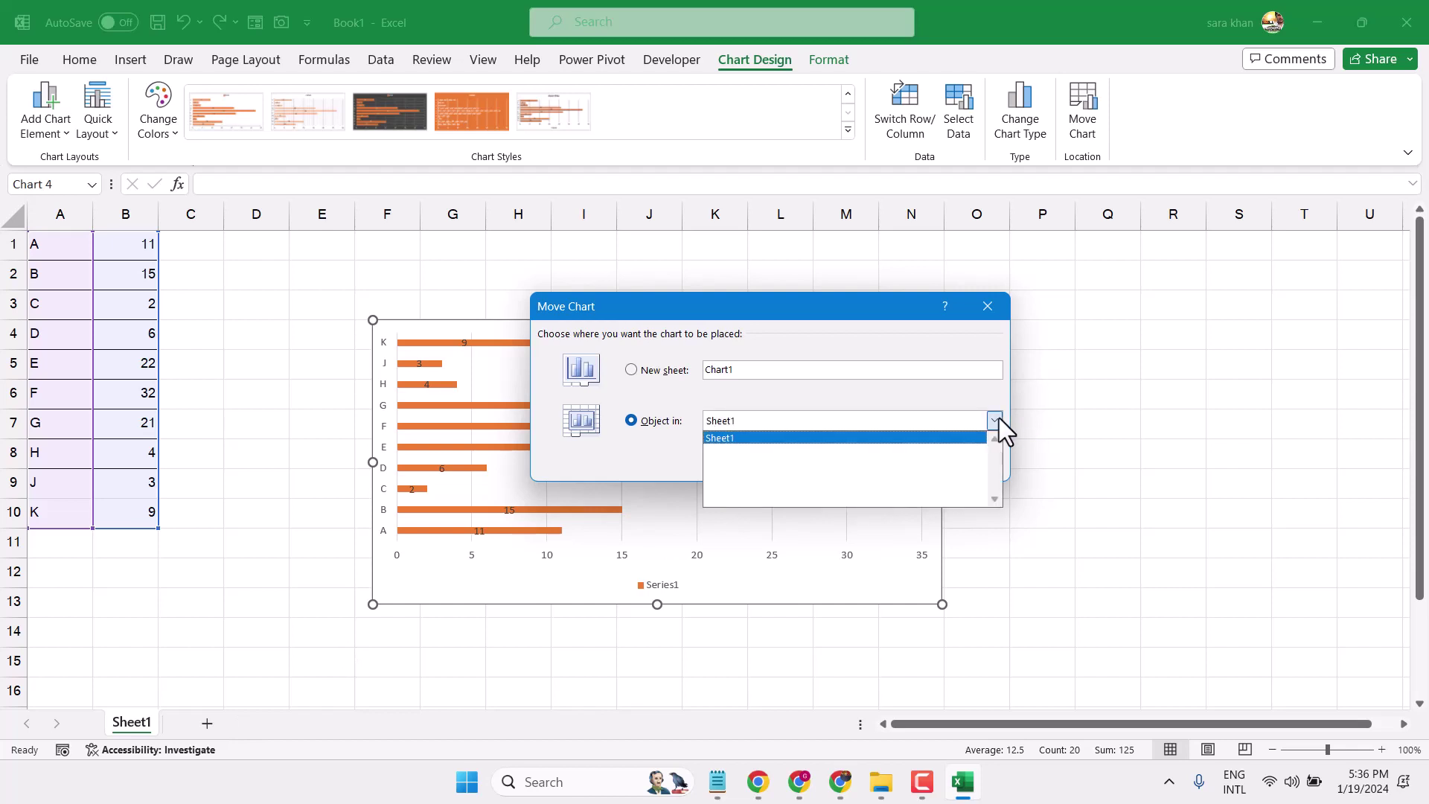
left_click(992, 307)
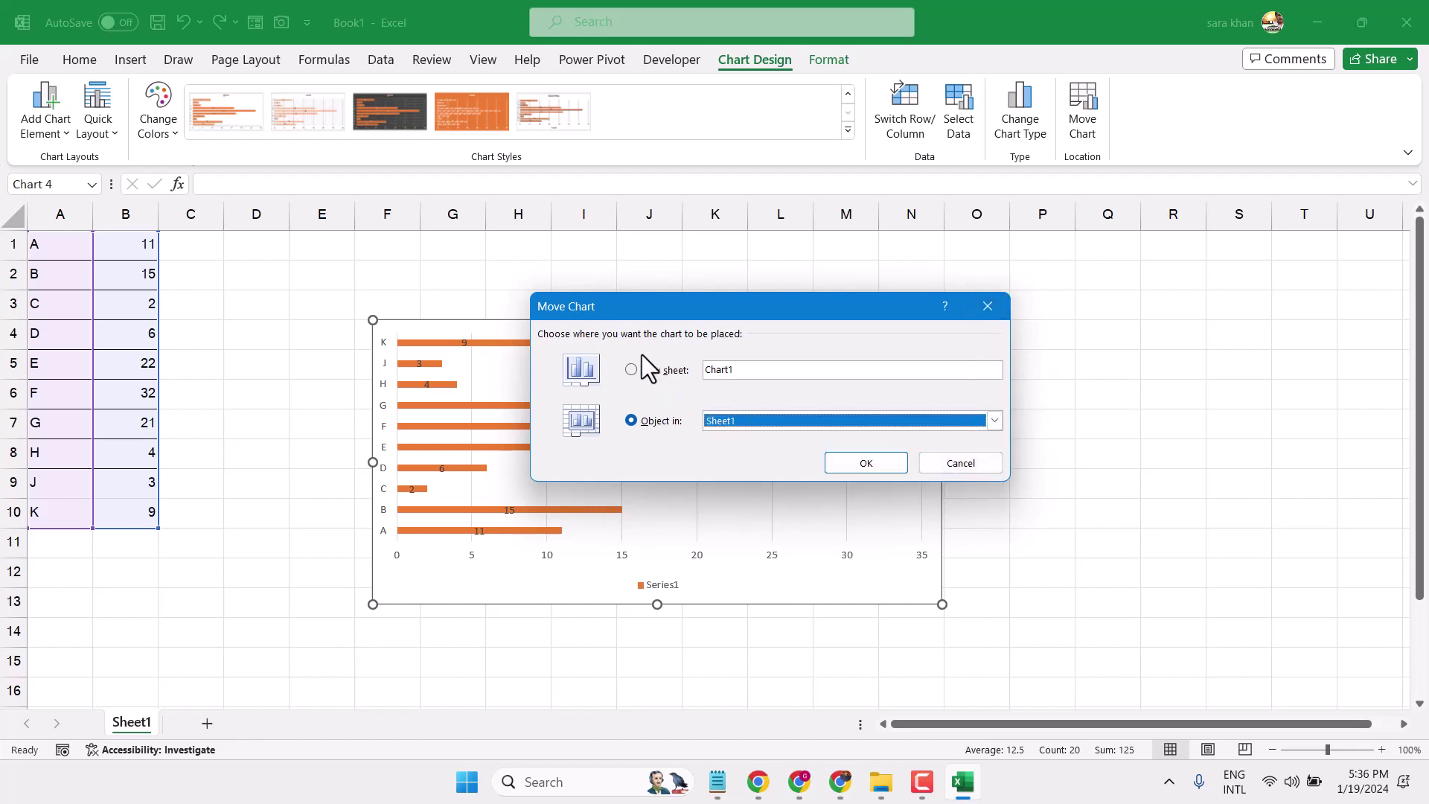
left_click(944, 464)
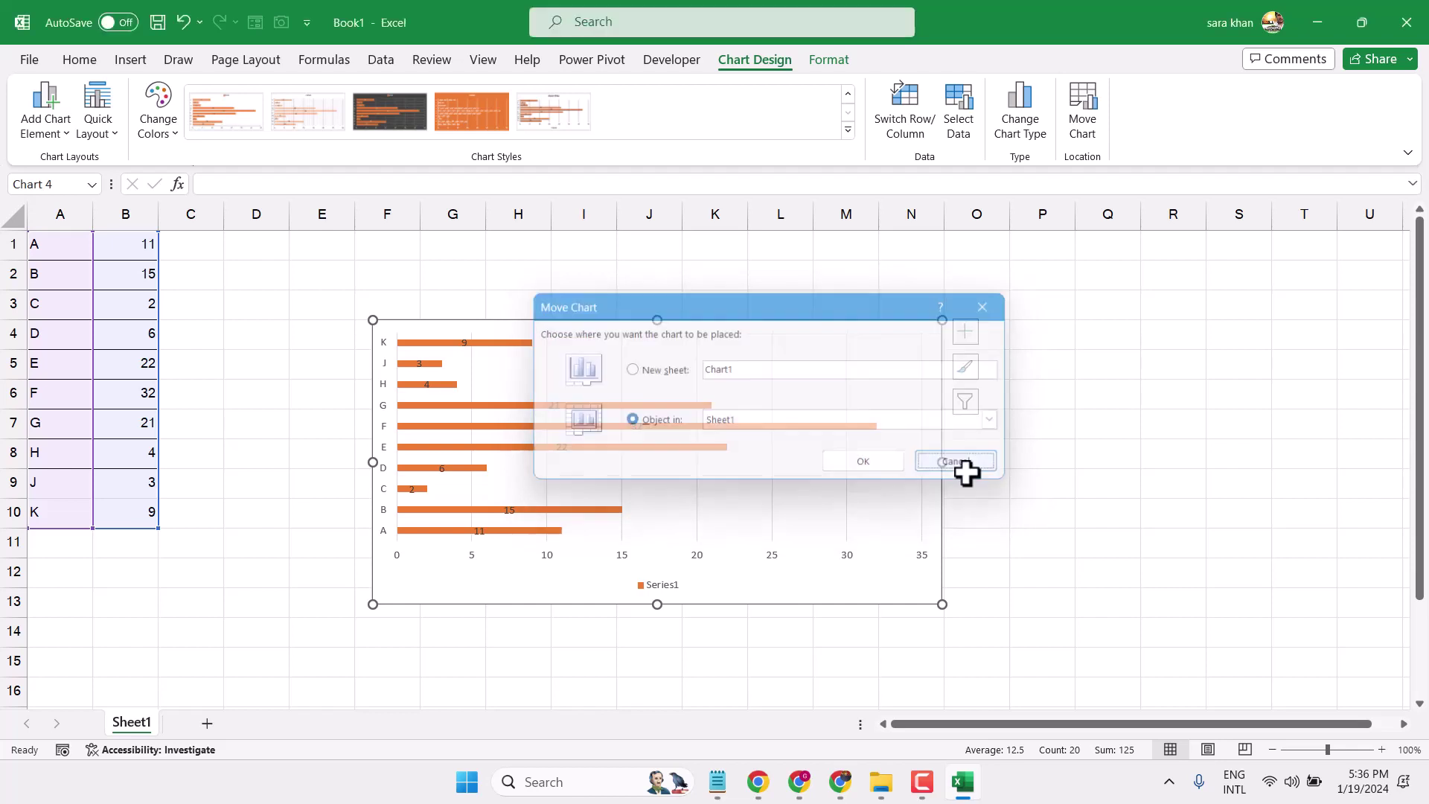
left_click(207, 723)
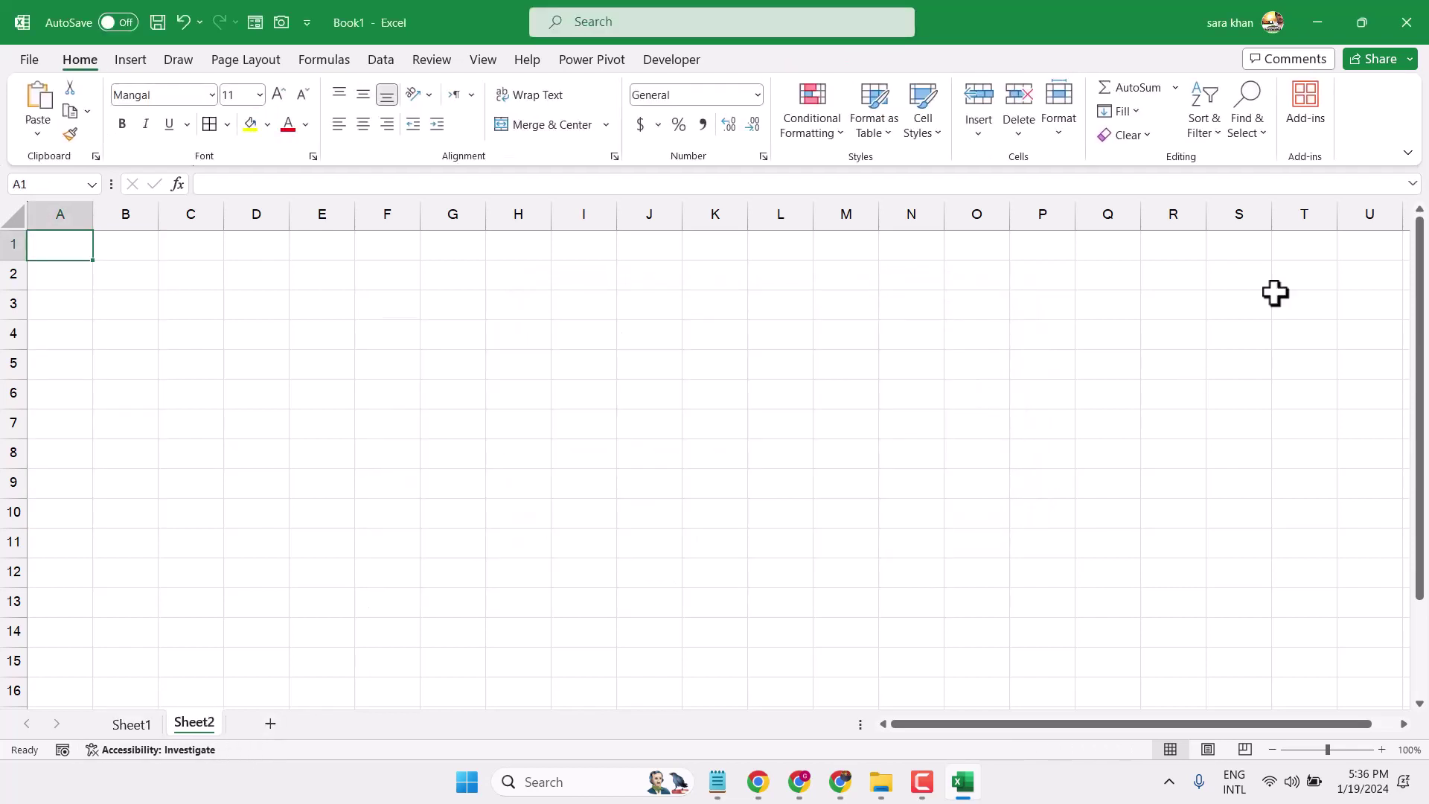
Move the A–K bar chart from Sheet1 onto Sheet2 via Move Chart.
left_click(130, 724)
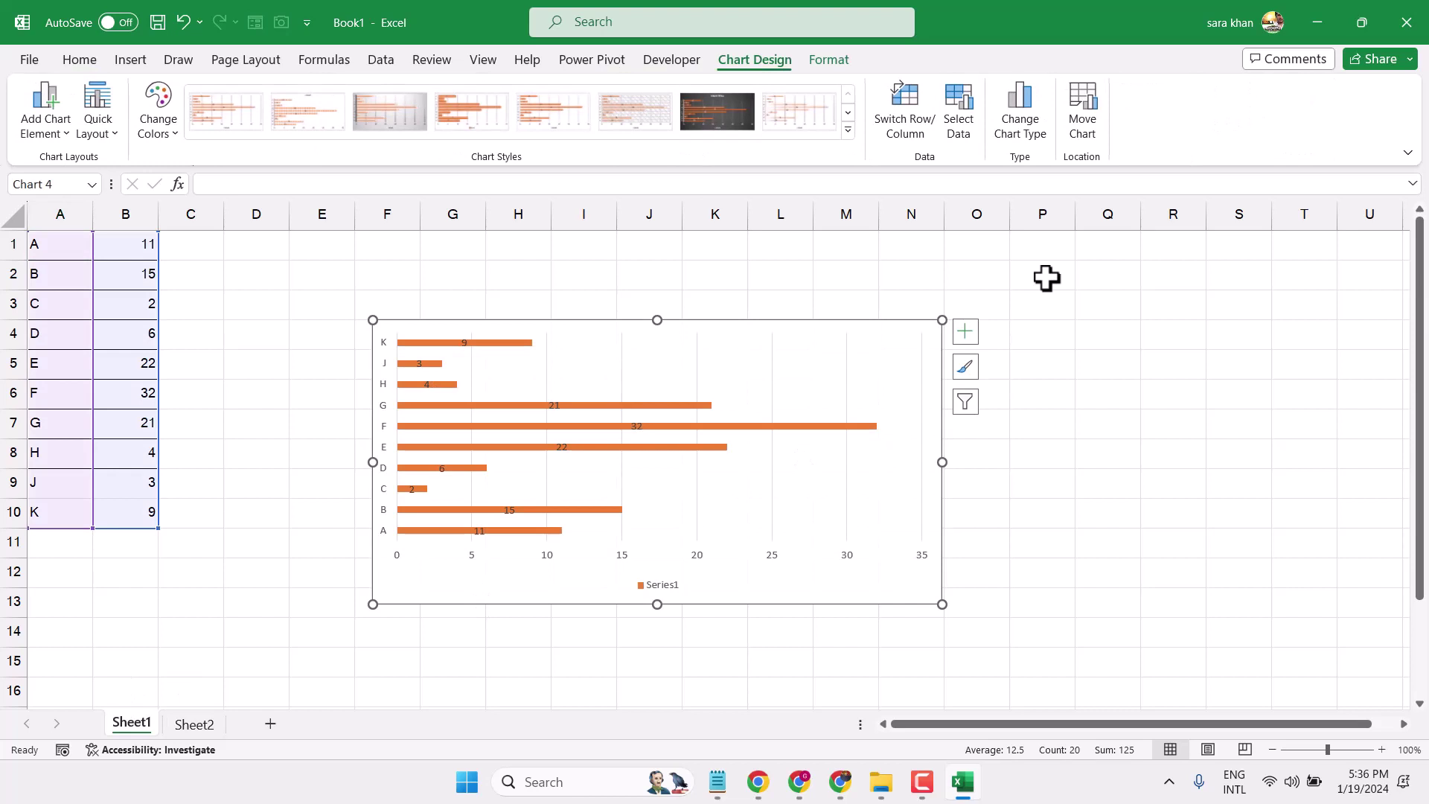
left_click(1071, 100)
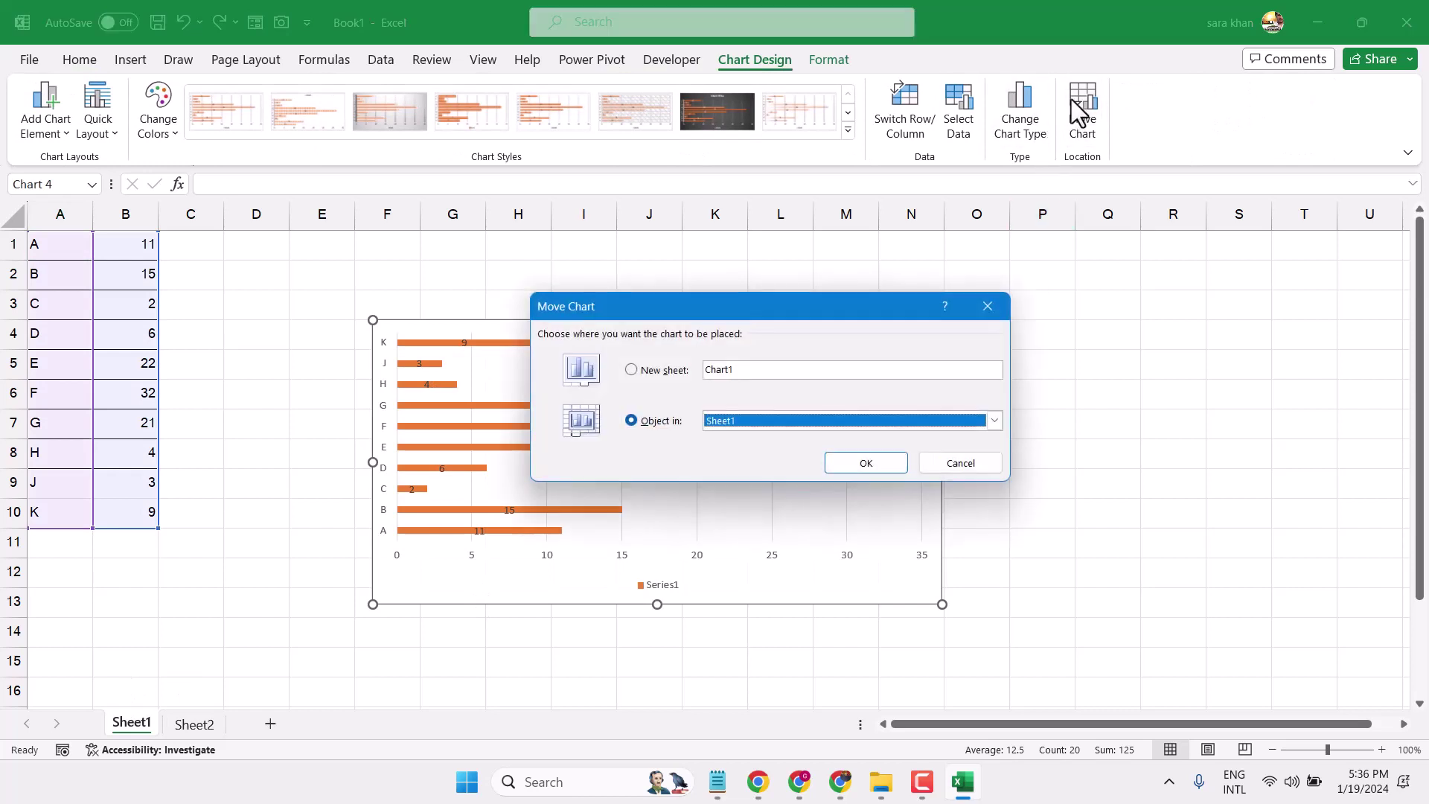
left_click(751, 427)
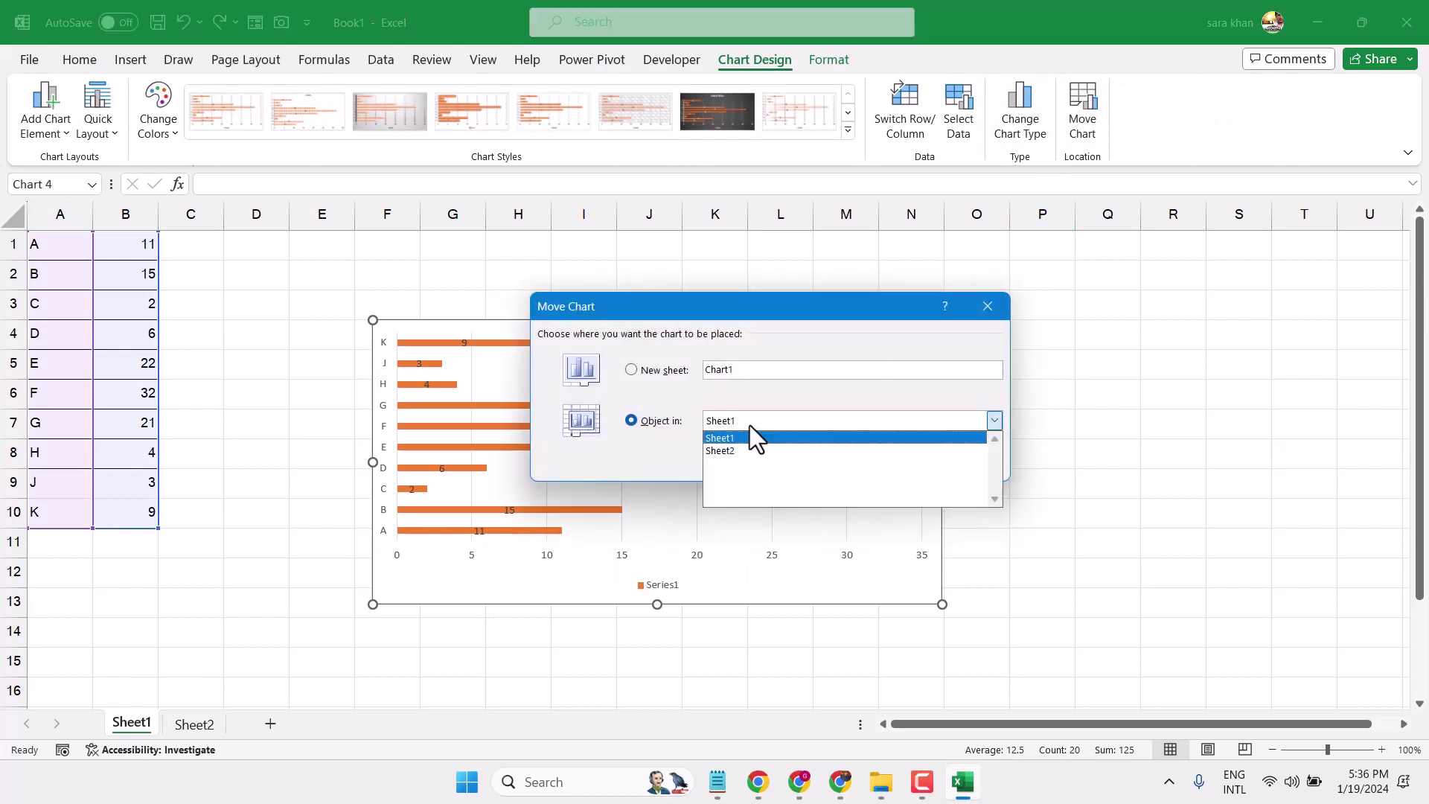
left_click(716, 450)
left_click(856, 465)
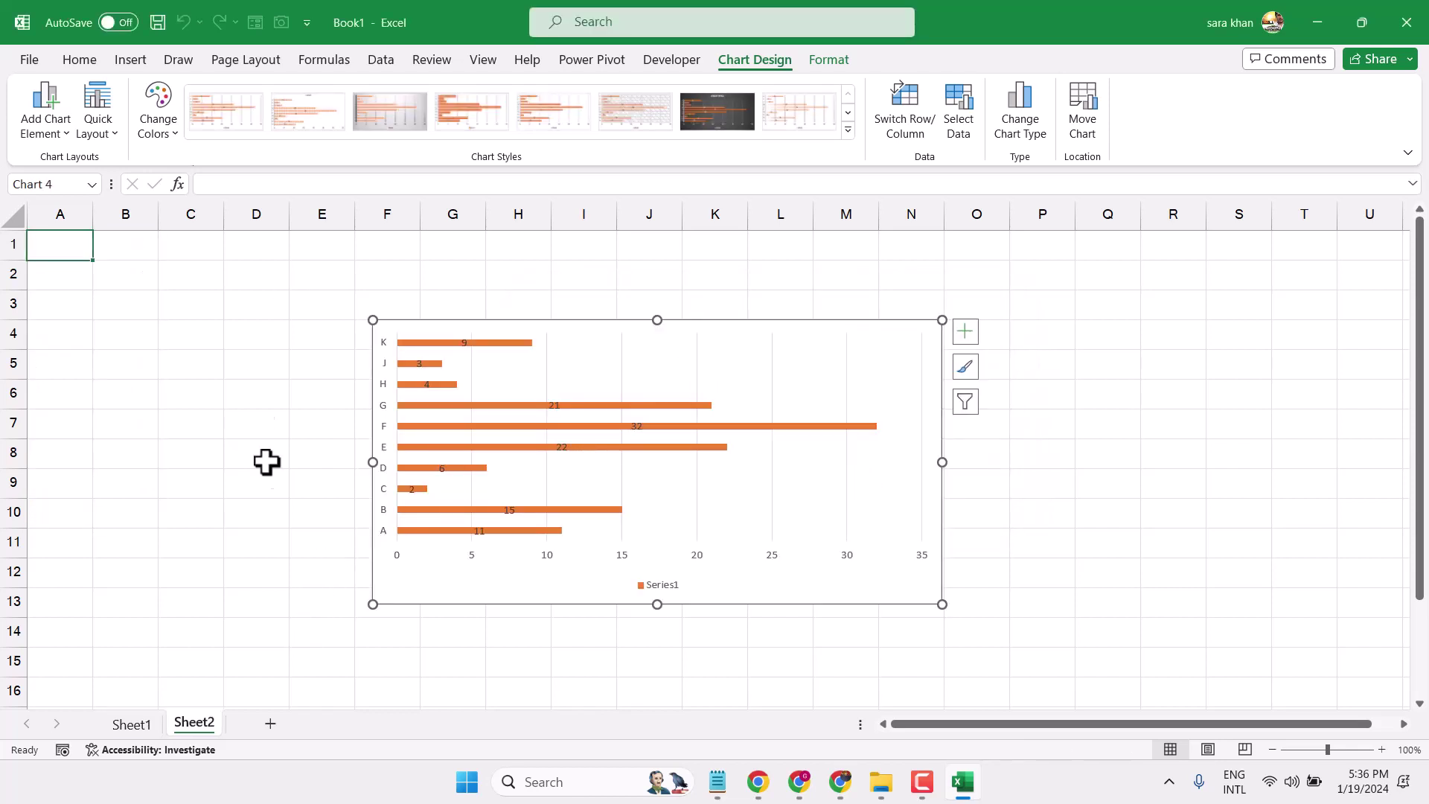
Change cell B5 on Sheet1 from 22 to 11, then verify the Sheet2 chart updated.
left_click(131, 725)
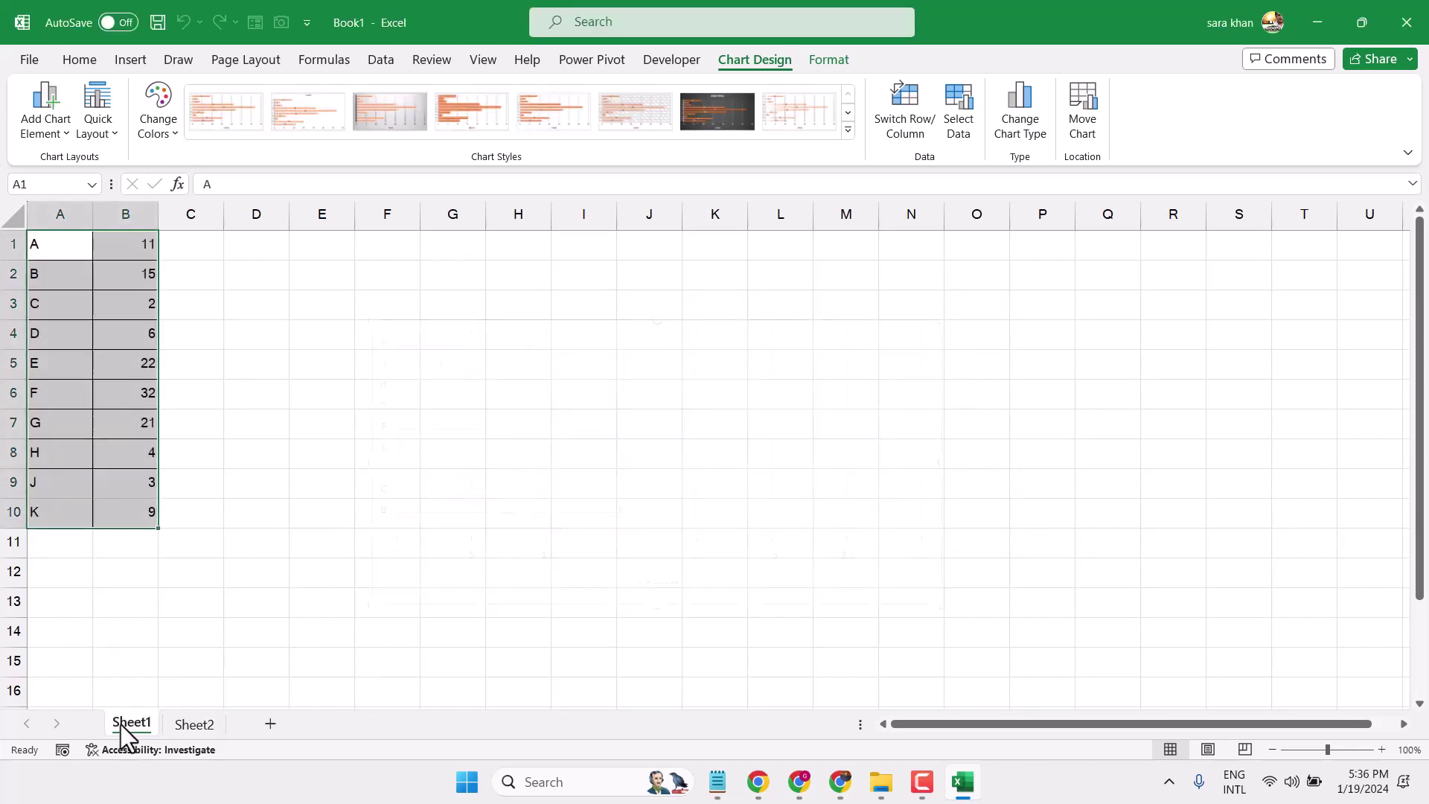
left_click(190, 725)
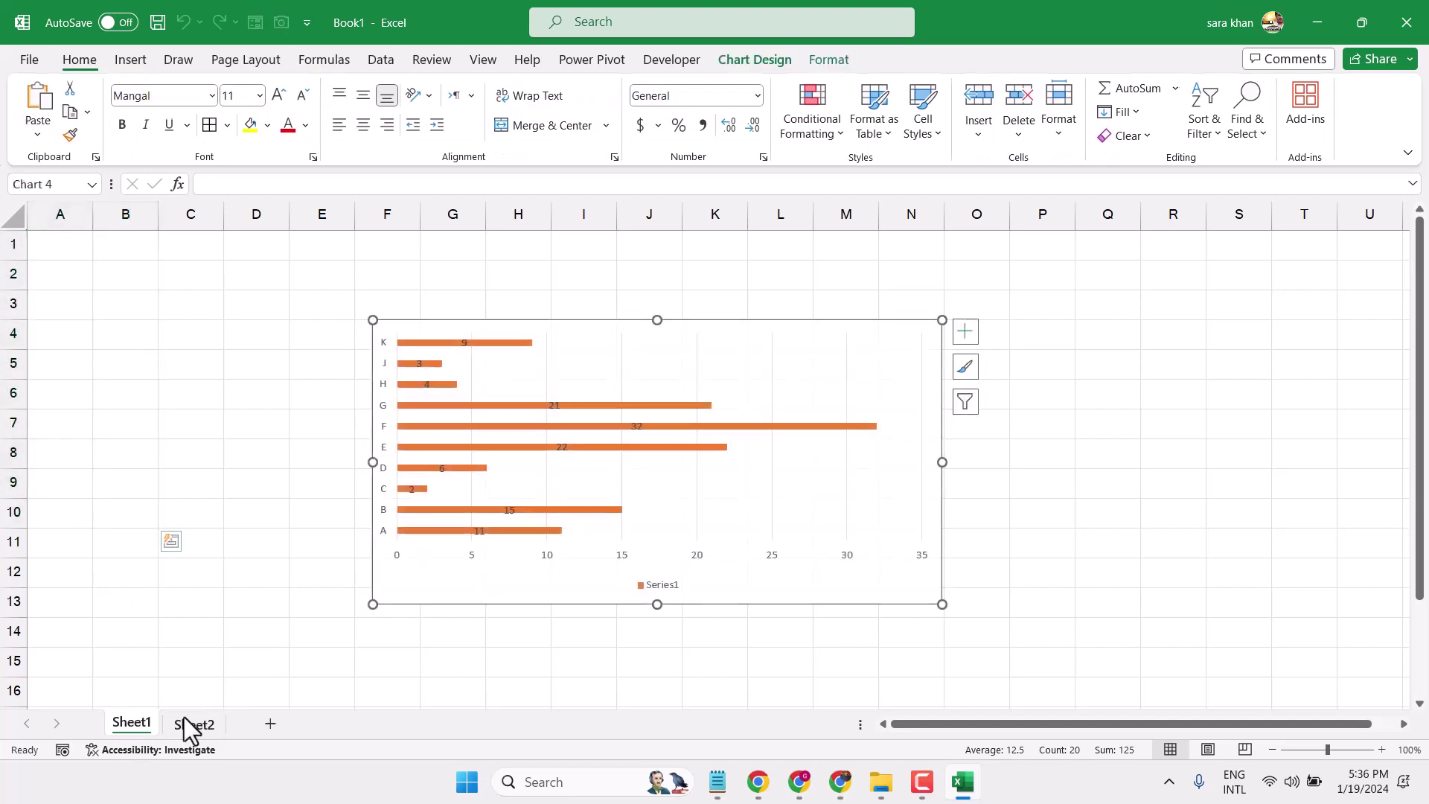
left_click(130, 724)
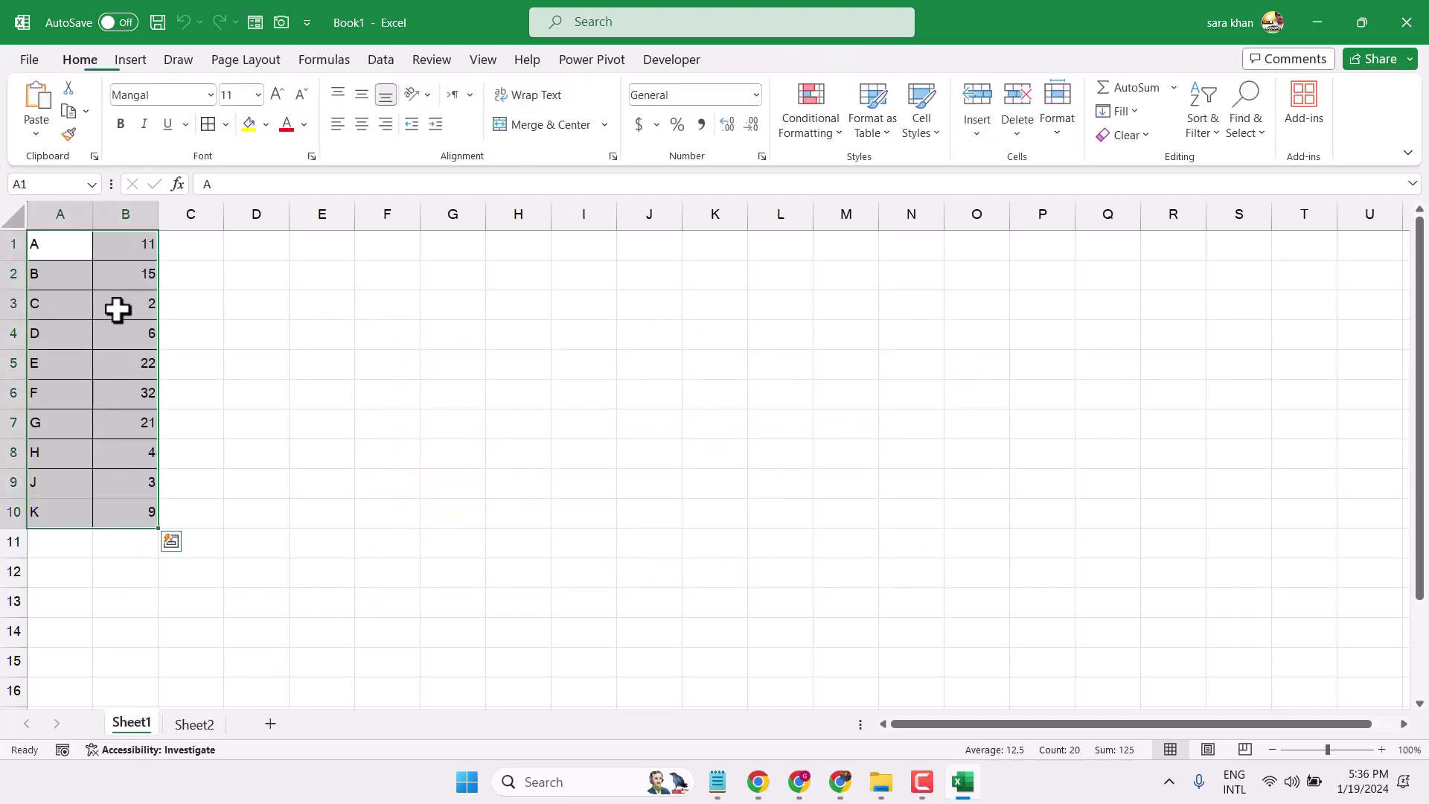
left_click(139, 359)
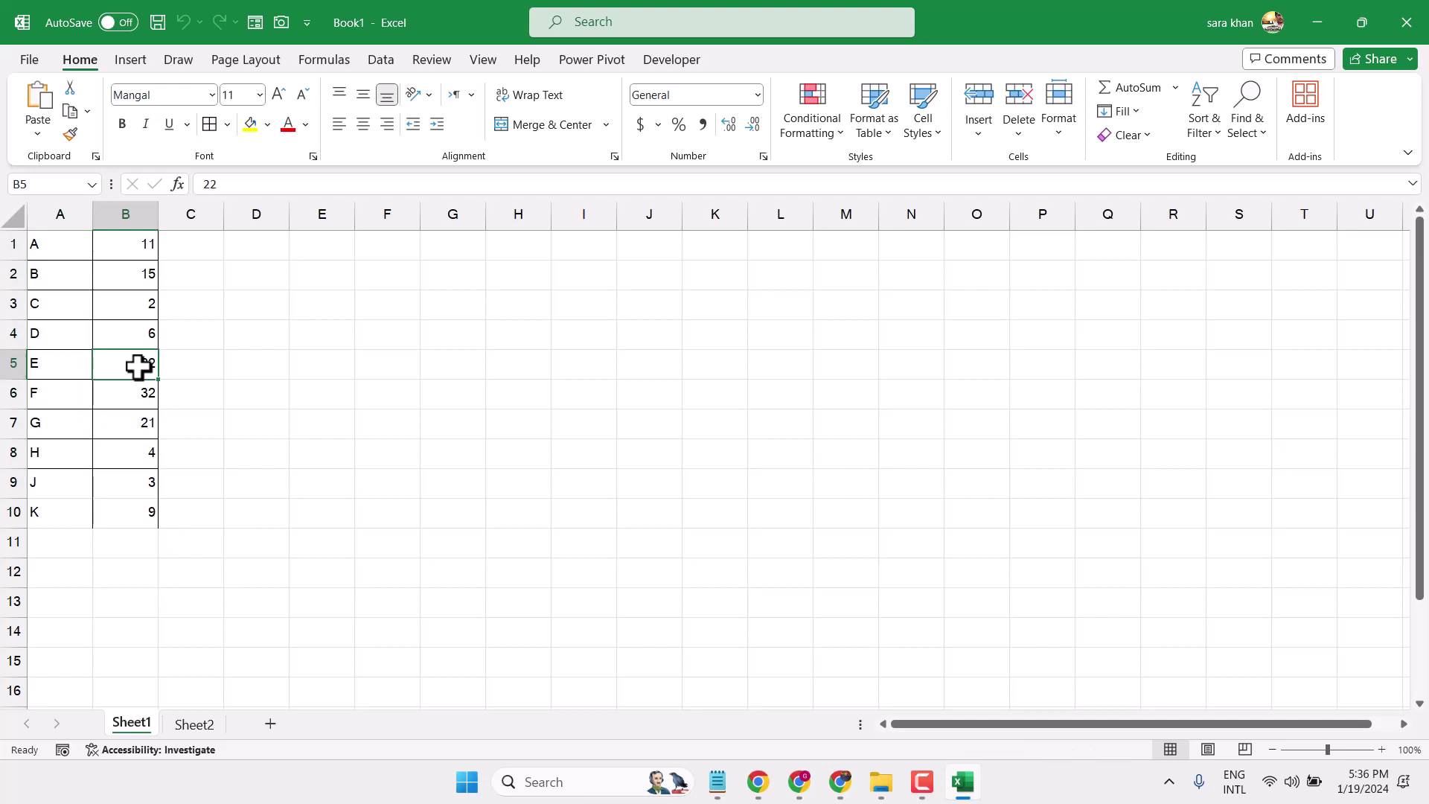
double_click(140, 366)
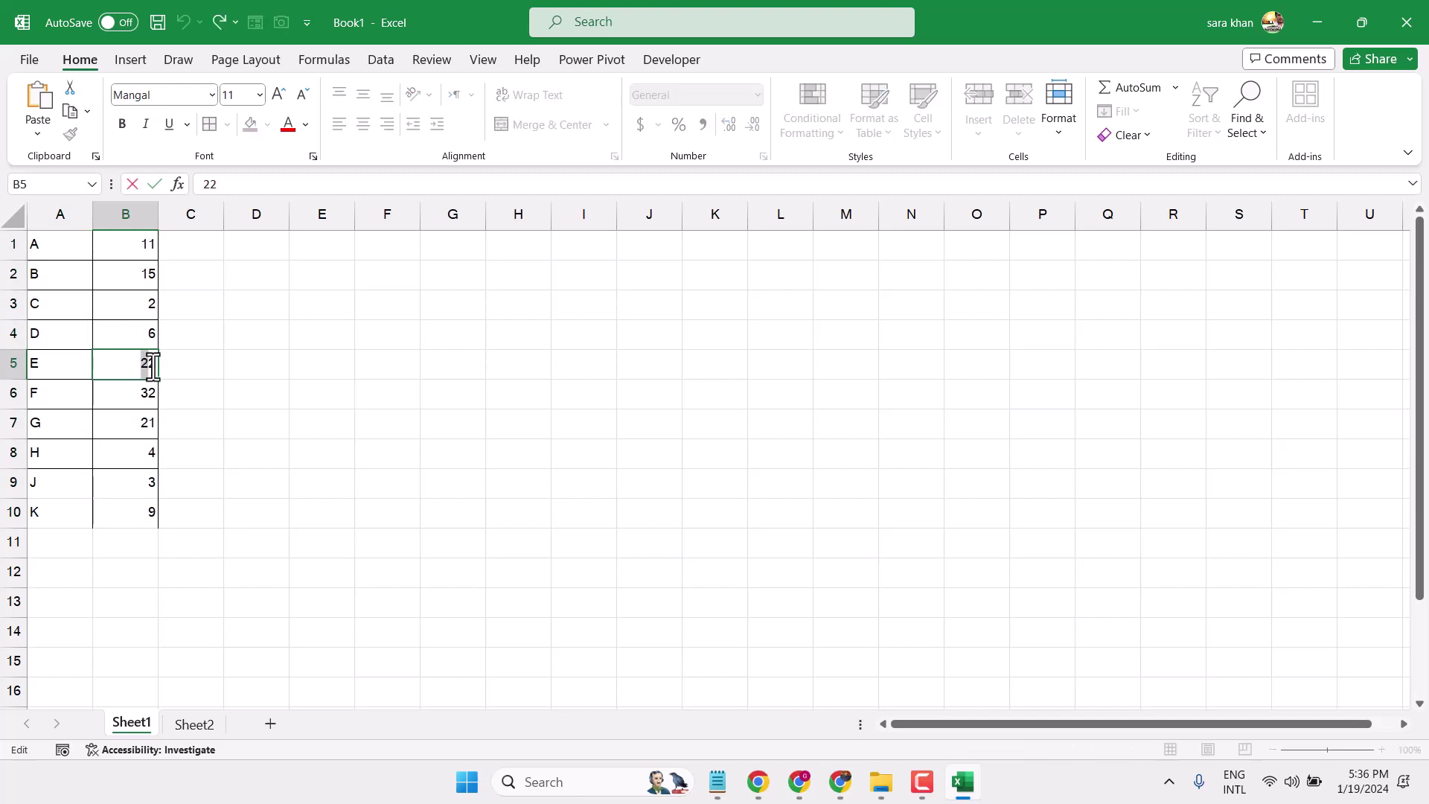
double_click(153, 366)
type("11")
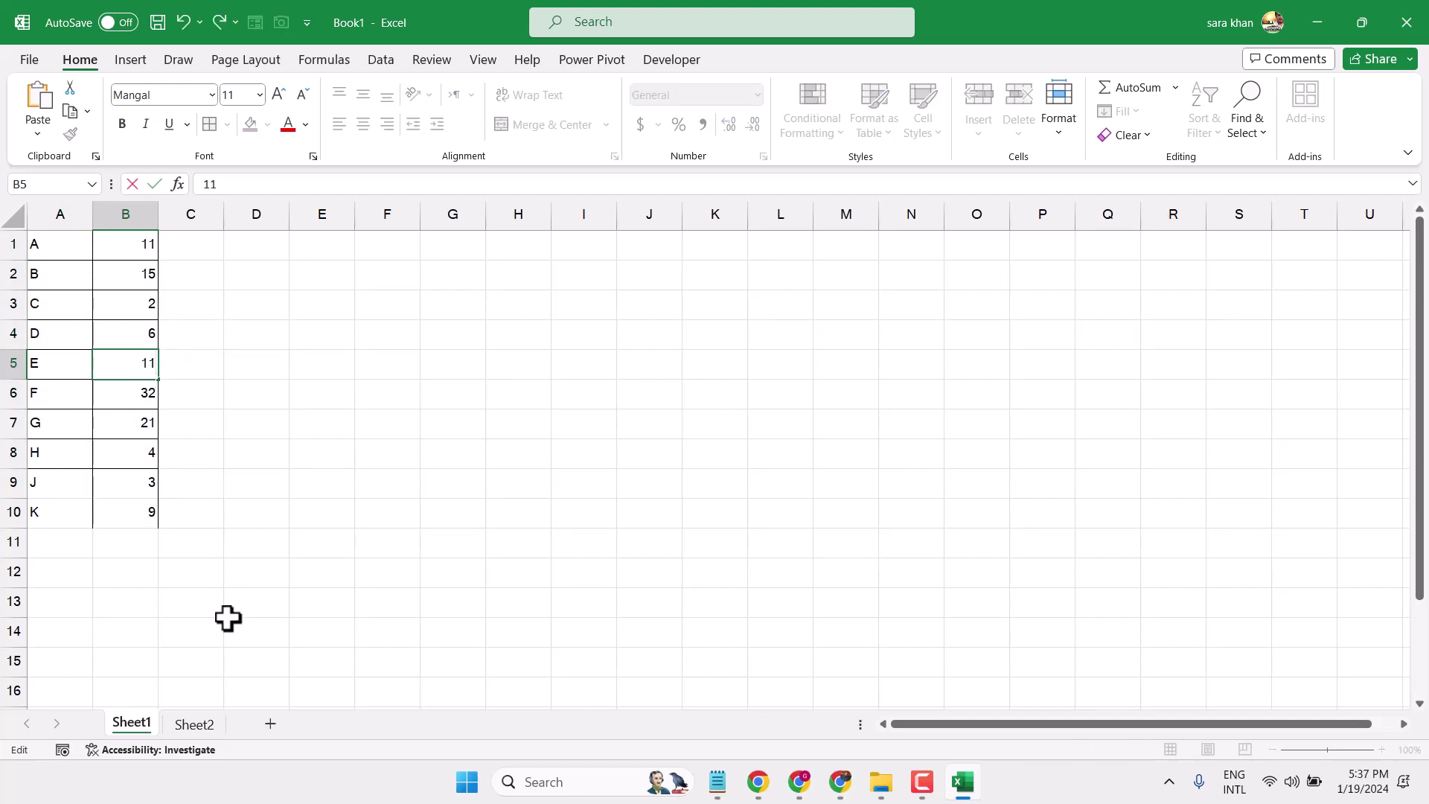
left_click(194, 725)
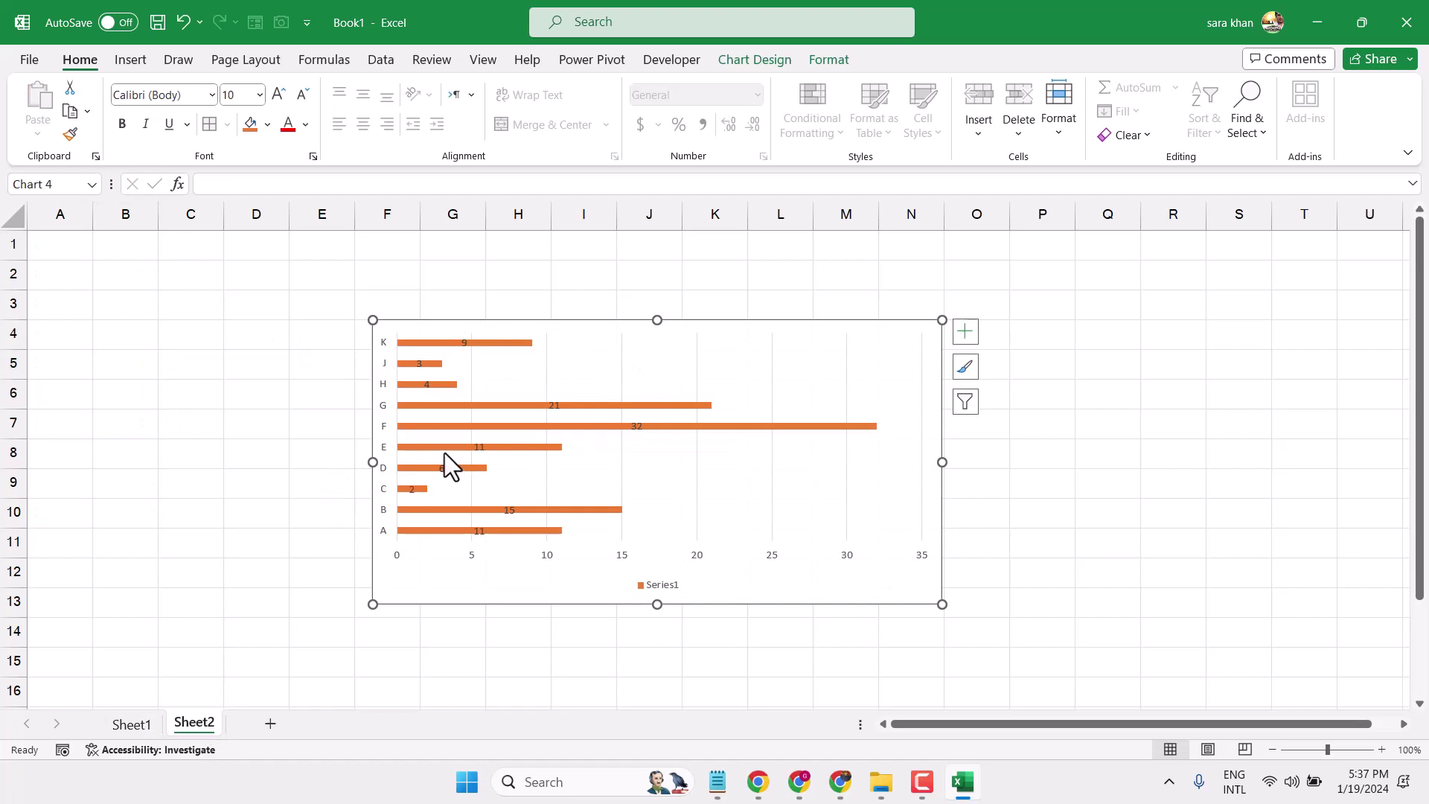
left_click(989, 388)
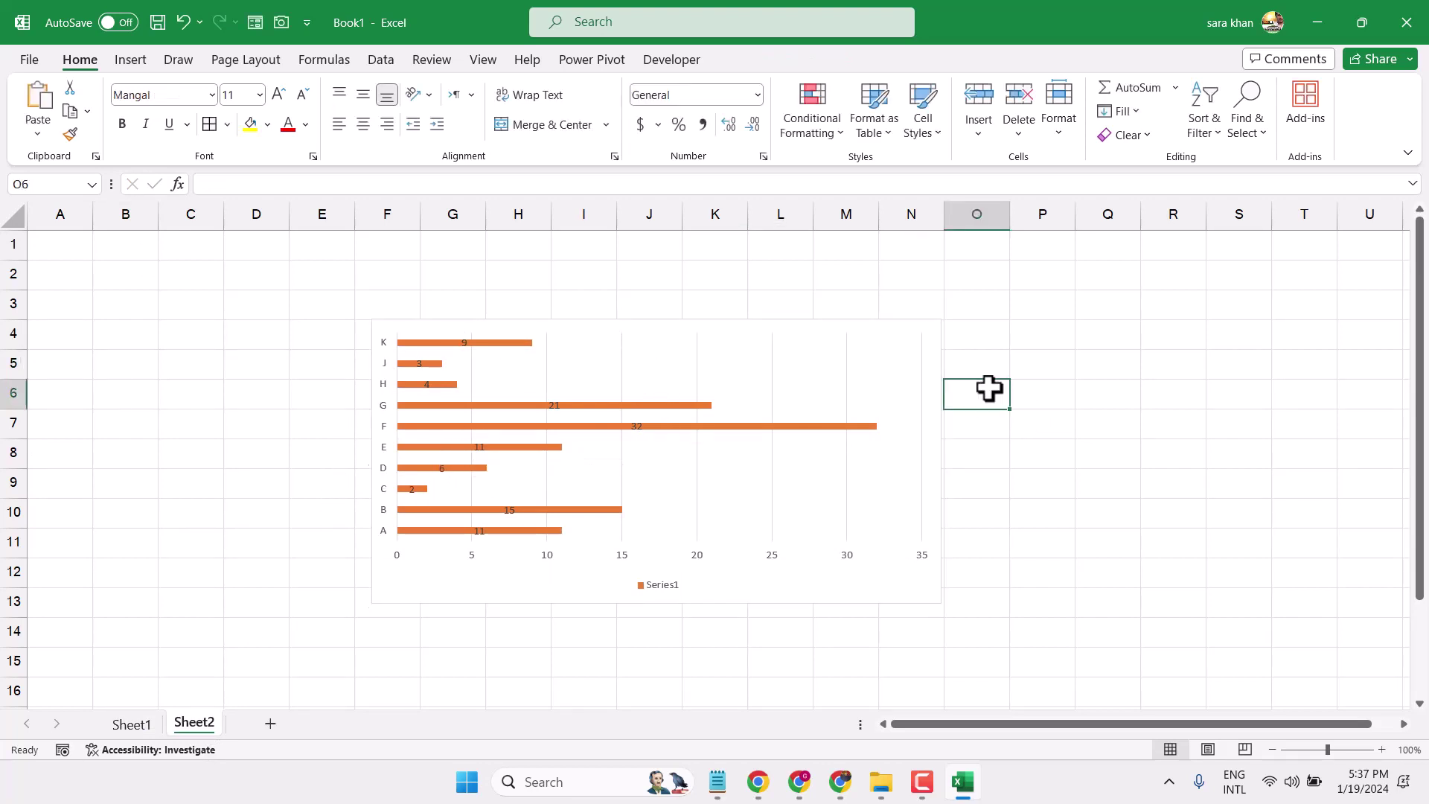